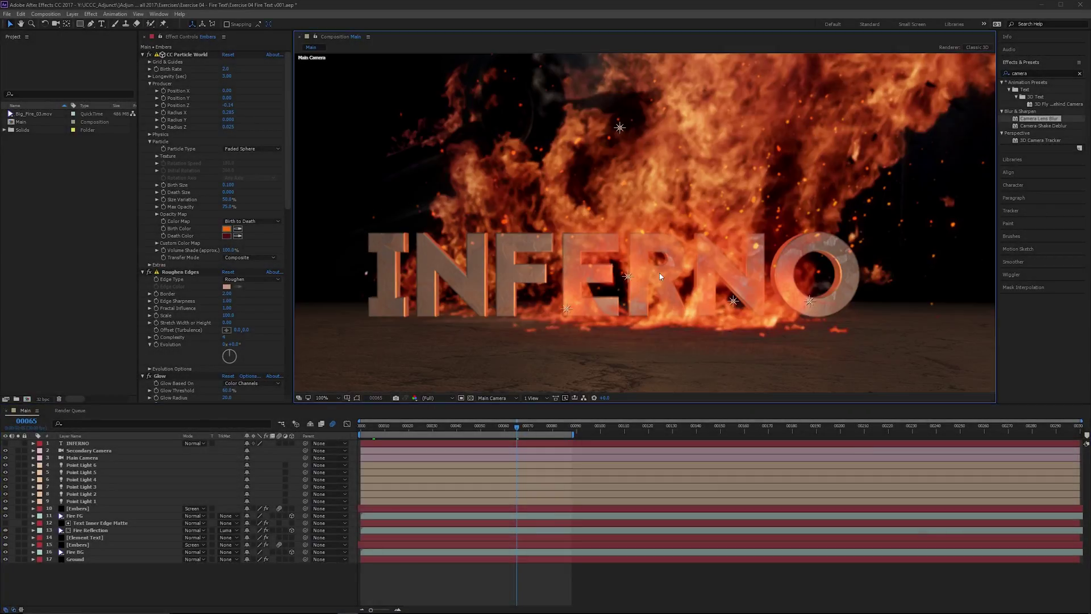
scroll(660, 277, down, 2)
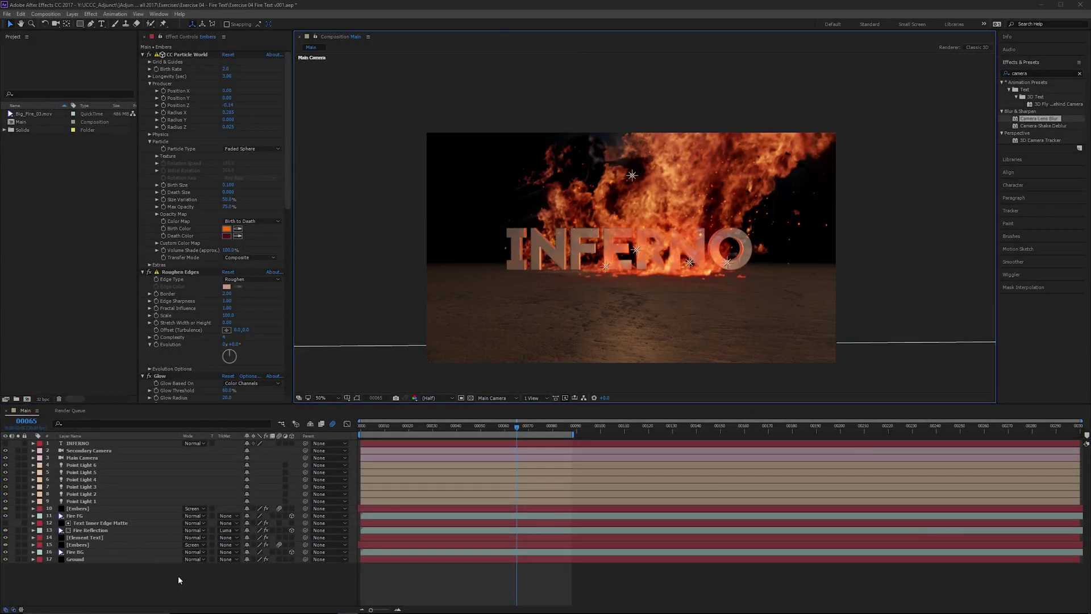
Step: Deselect all layers, then reveal the Main Camera layer's Position property
key(space)
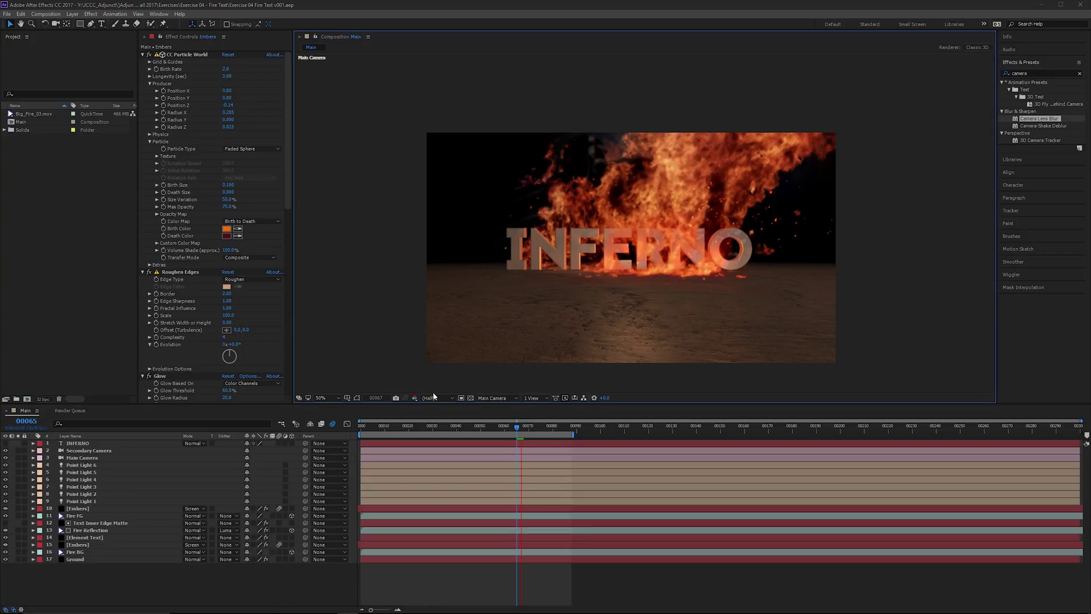
right_click(246, 503)
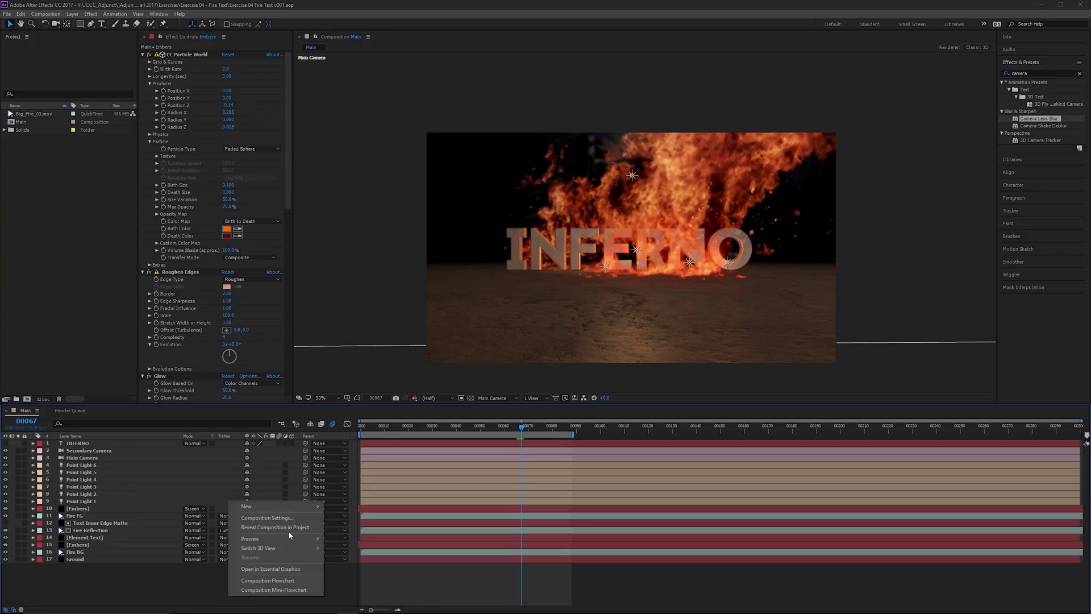
click(107, 460)
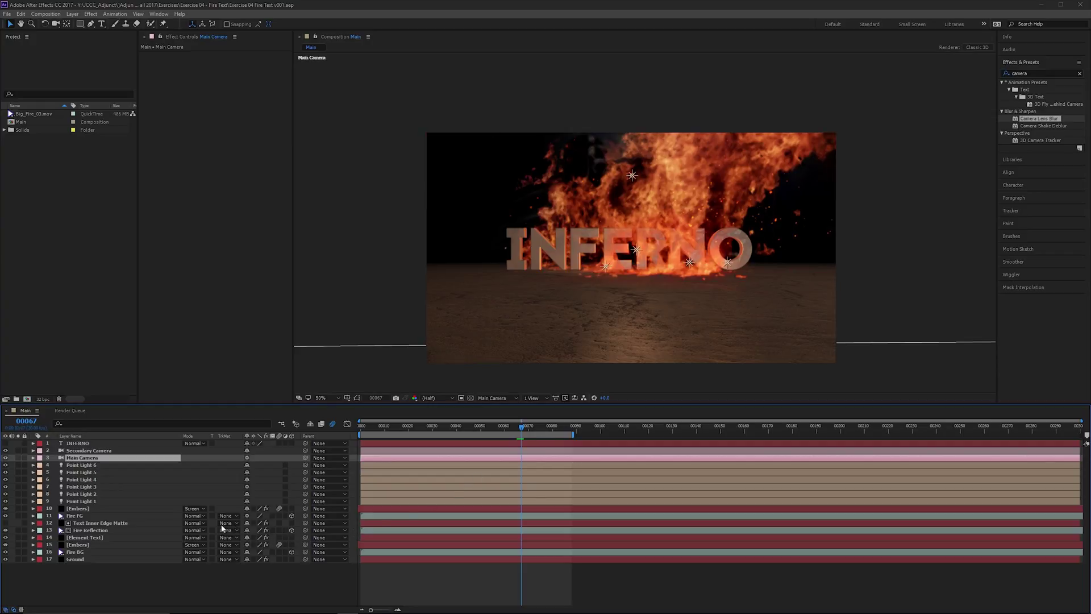
key(p)
Step: Keyframe camera Position, orbiting to a higher frame-0 view over the cracked ground
click(55, 464)
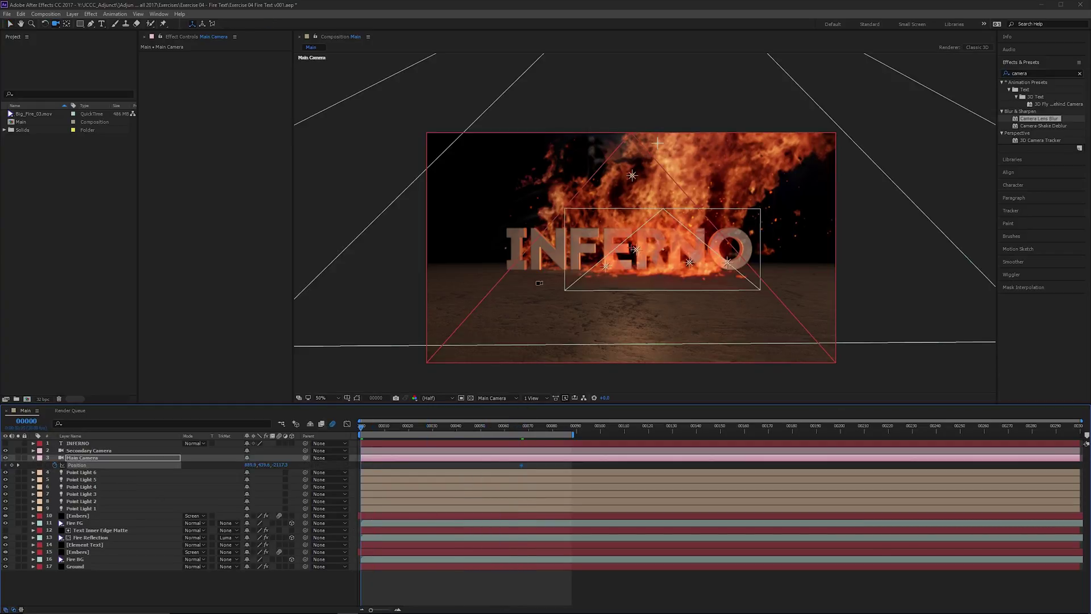
key(Home)
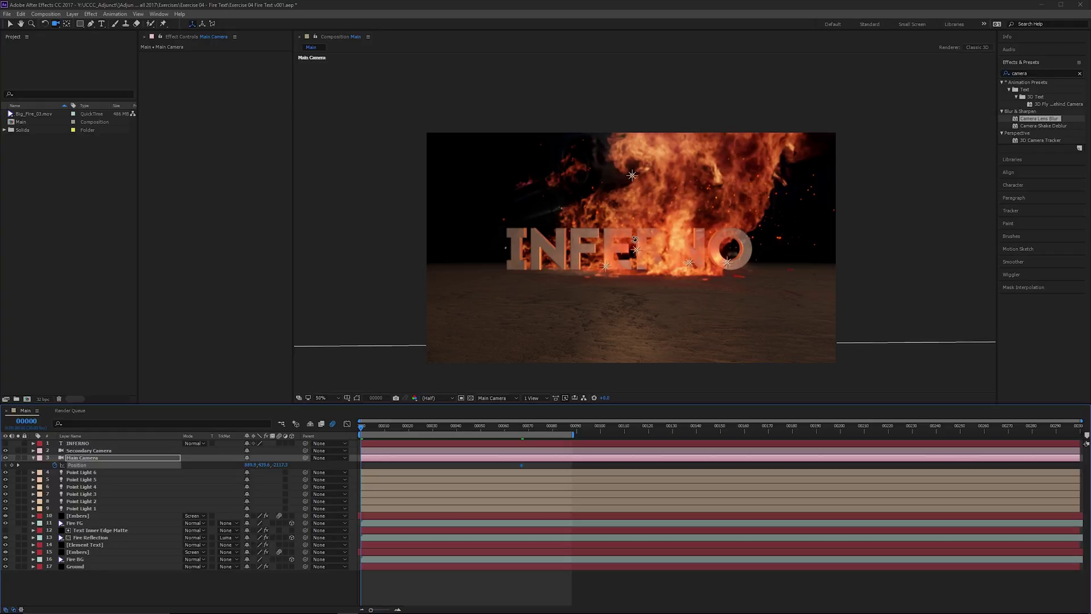
drag(280, 464, 290, 464)
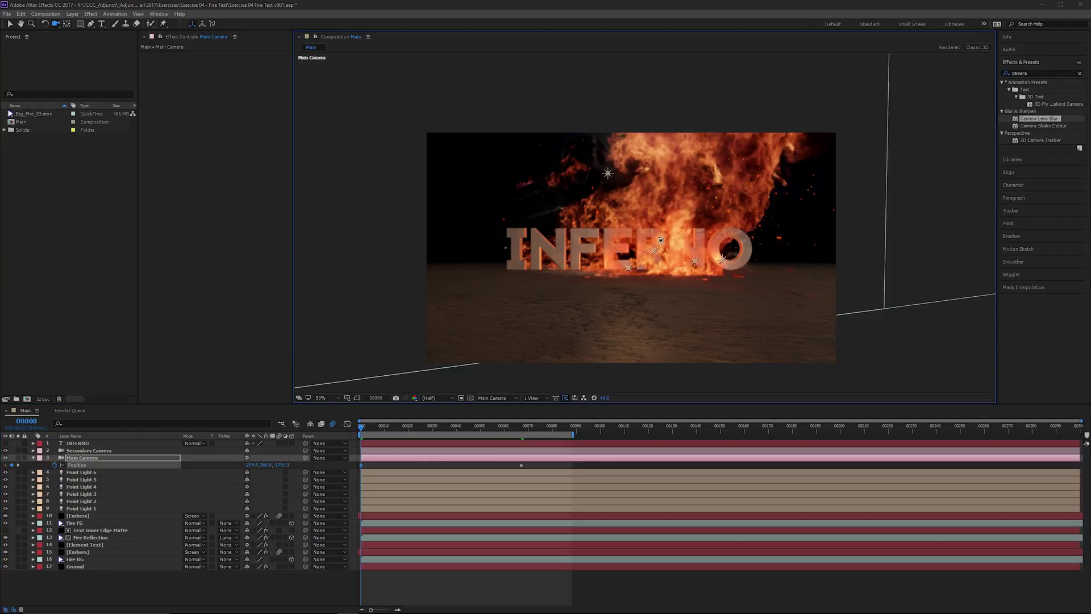
drag(631, 242, 561, 219)
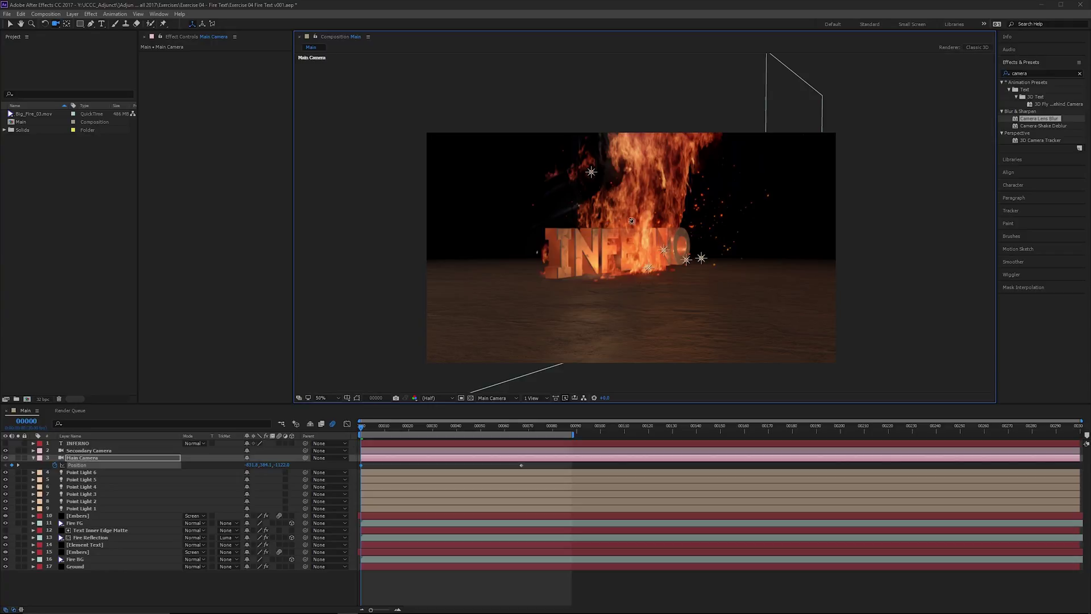
drag(630, 220, 625, 223)
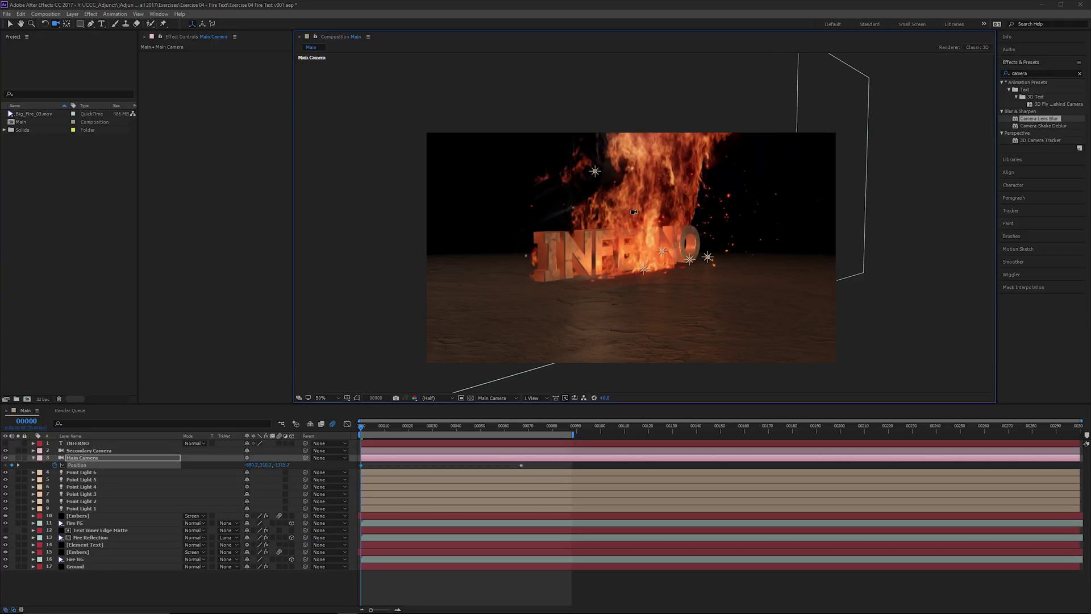
drag(684, 239, 641, 226)
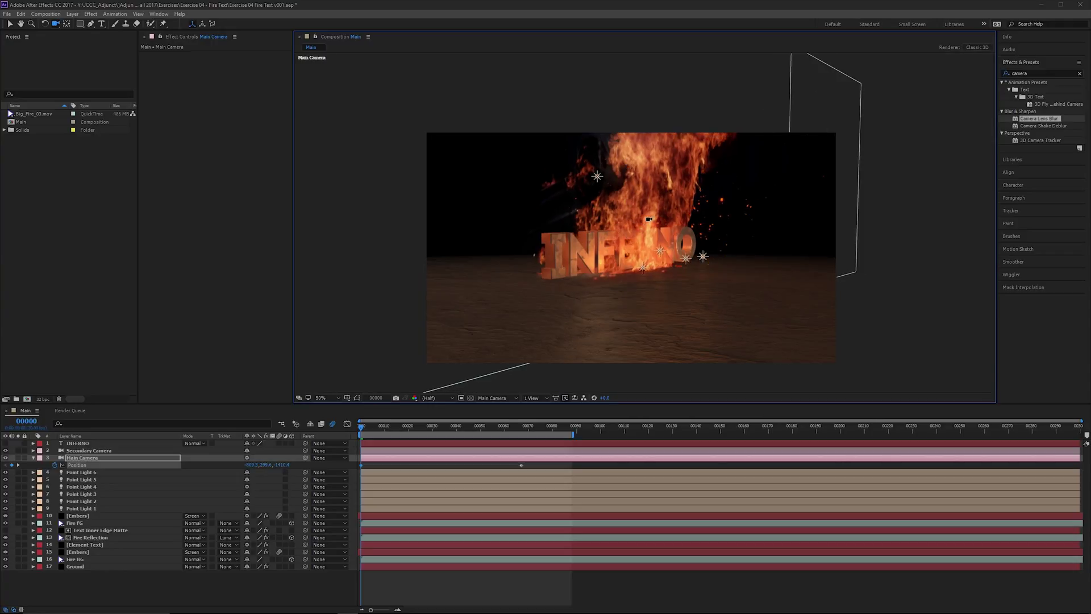
drag(710, 210, 644, 167)
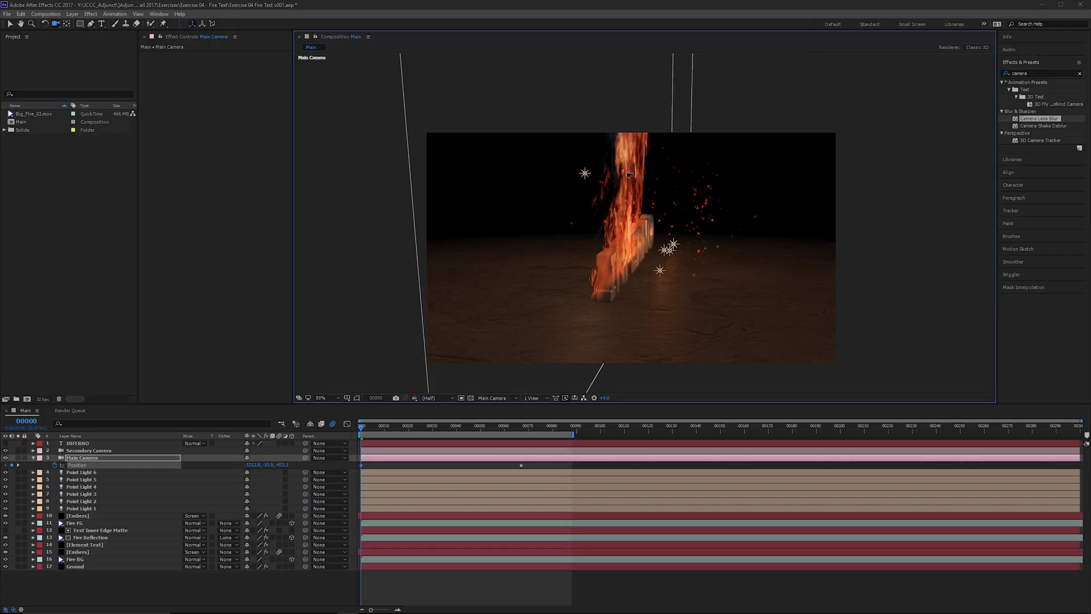
mouse_move(661, 204)
mouse_down()
mouse_move(687, 211)
mouse_move(663, 232)
mouse_move(678, 243)
mouse_move(669, 189)
mouse_up()
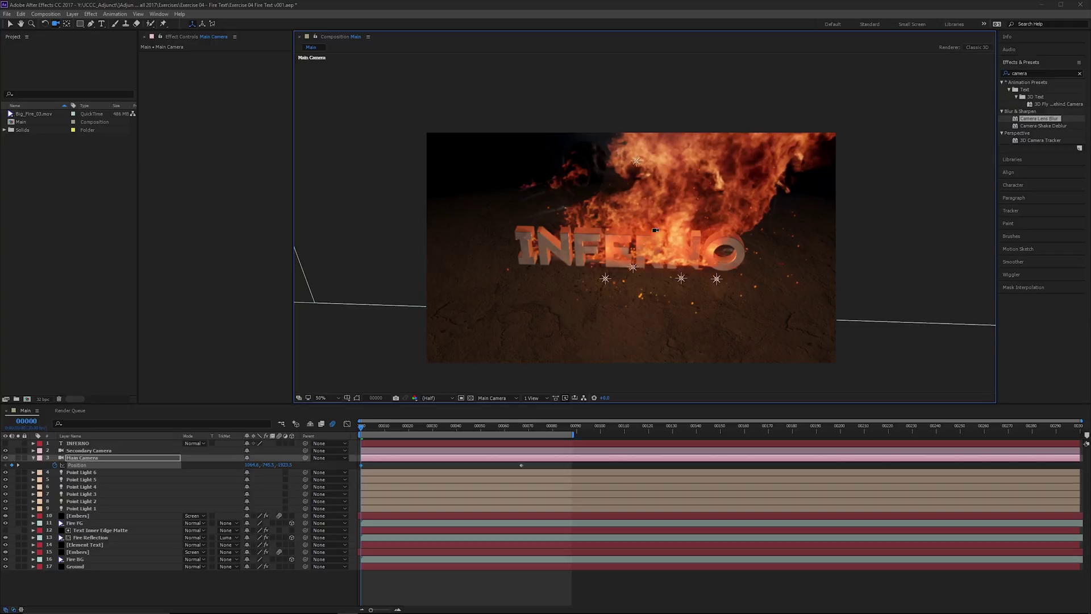
mouse_move(662, 221)
mouse_down()
mouse_move(632, 231)
mouse_move(627, 190)
mouse_up()
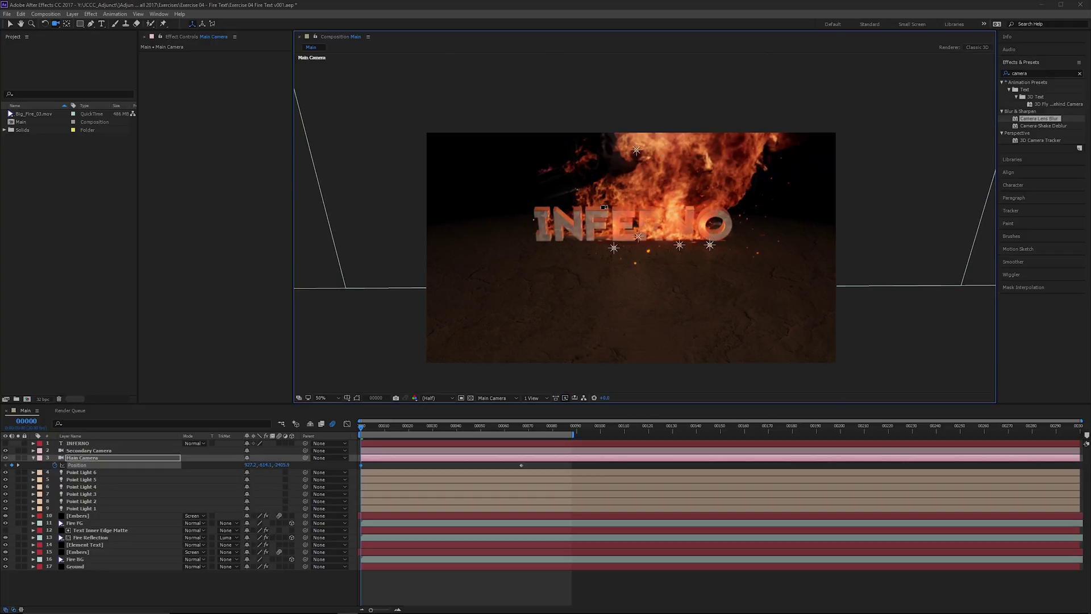
drag(637, 235, 638, 246)
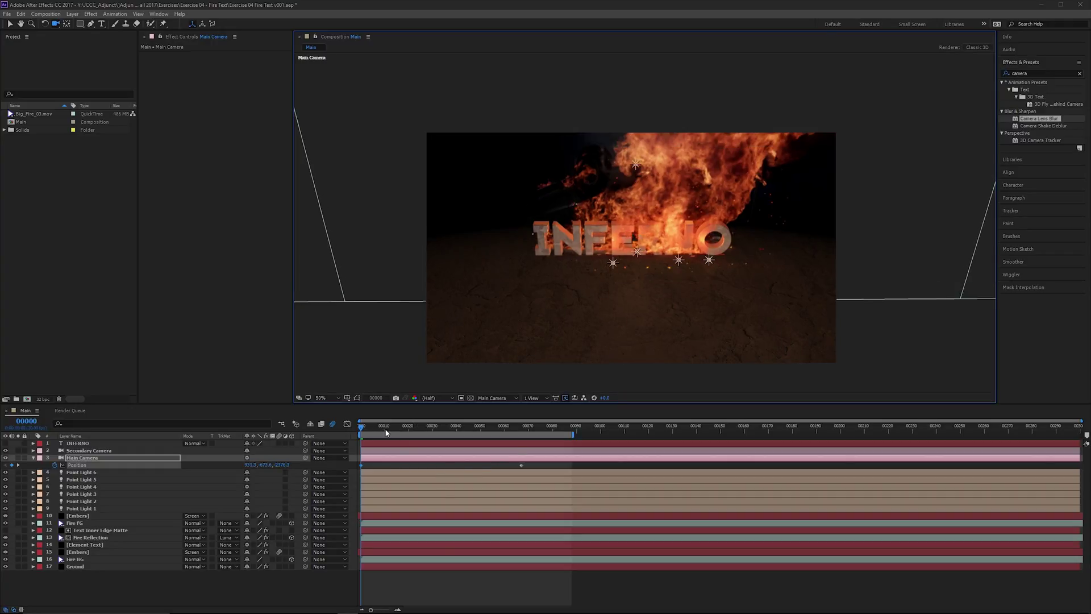
drag(363, 425, 436, 425)
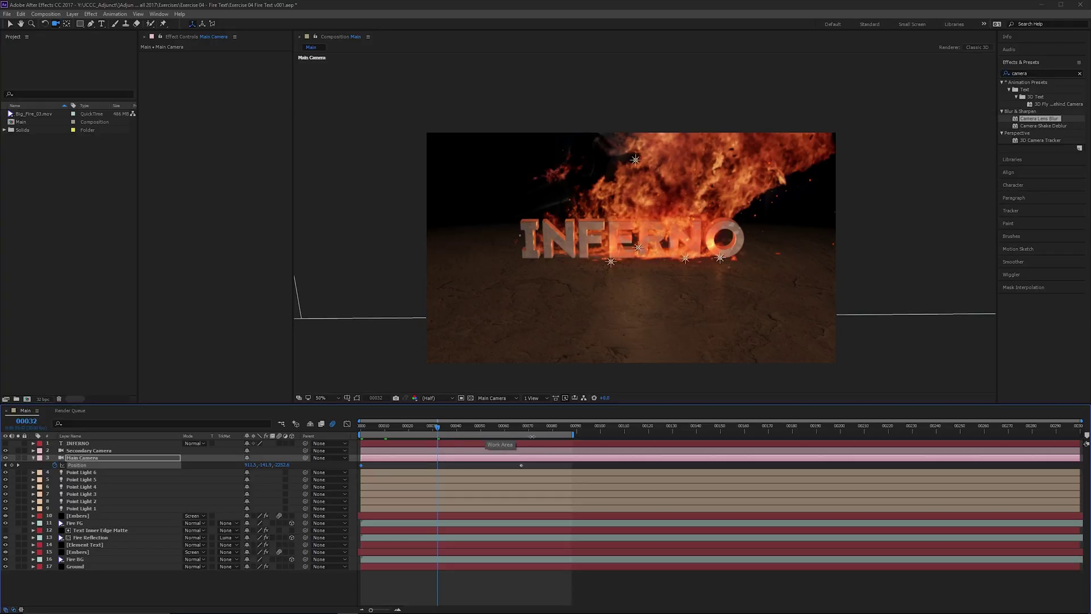
Step: Move the camera's second Position keyframe from frame 67 to frame 150
click(521, 427)
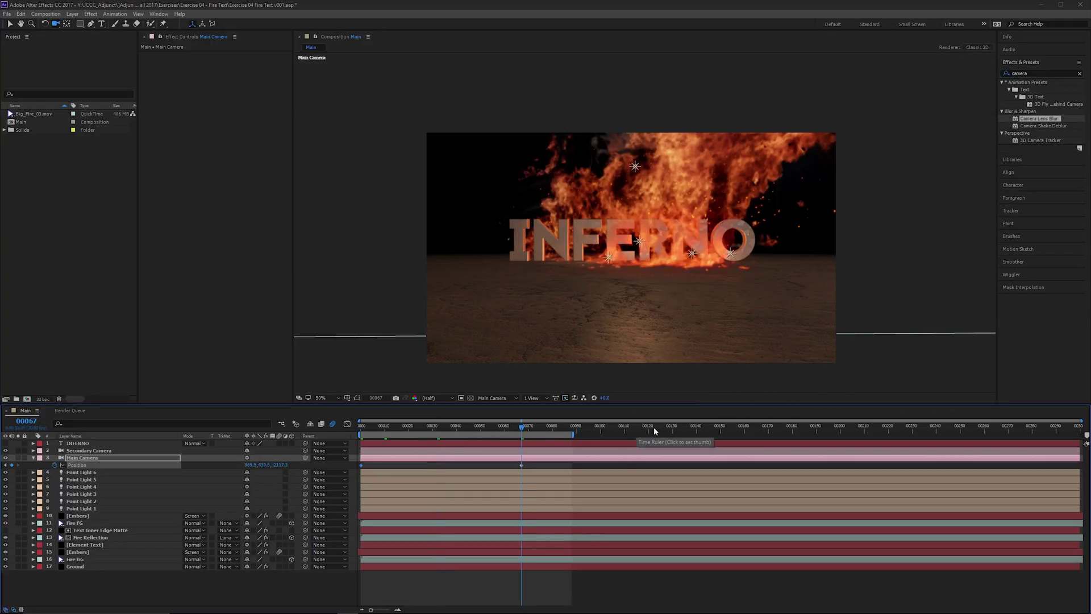
click(721, 427)
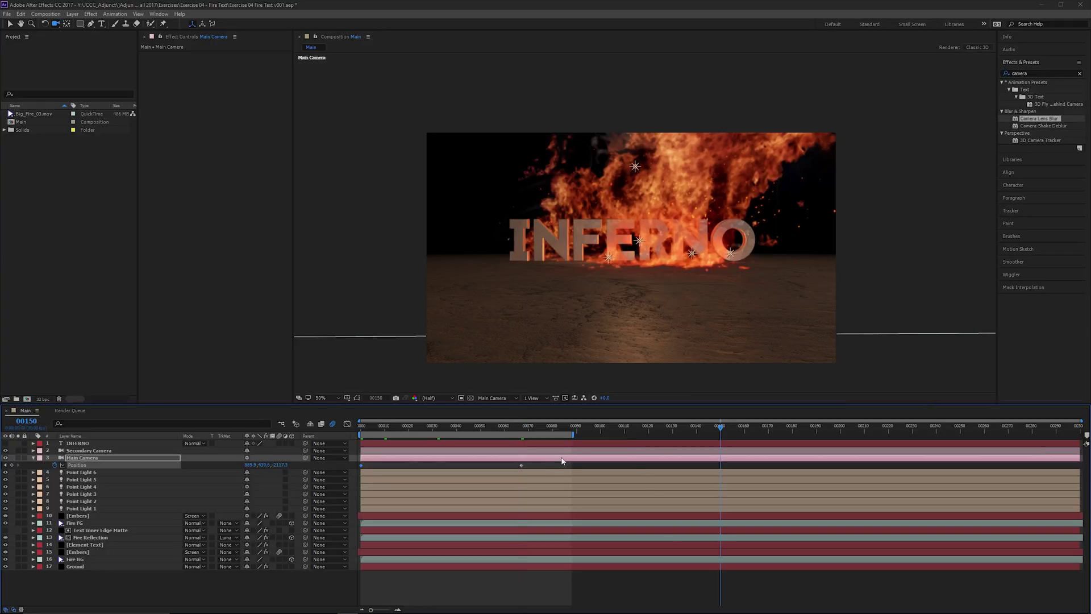
drag(521, 468, 720, 467)
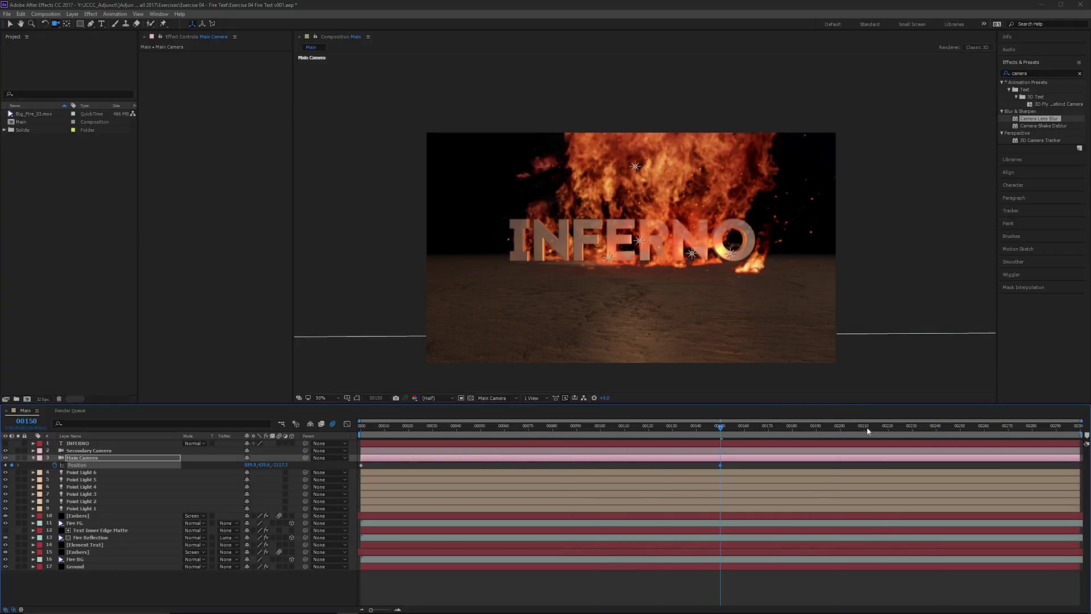
Step: Reposition the Main Camera at frame 270 to add a new Position keyframe
drag(1046, 426, 1081, 426)
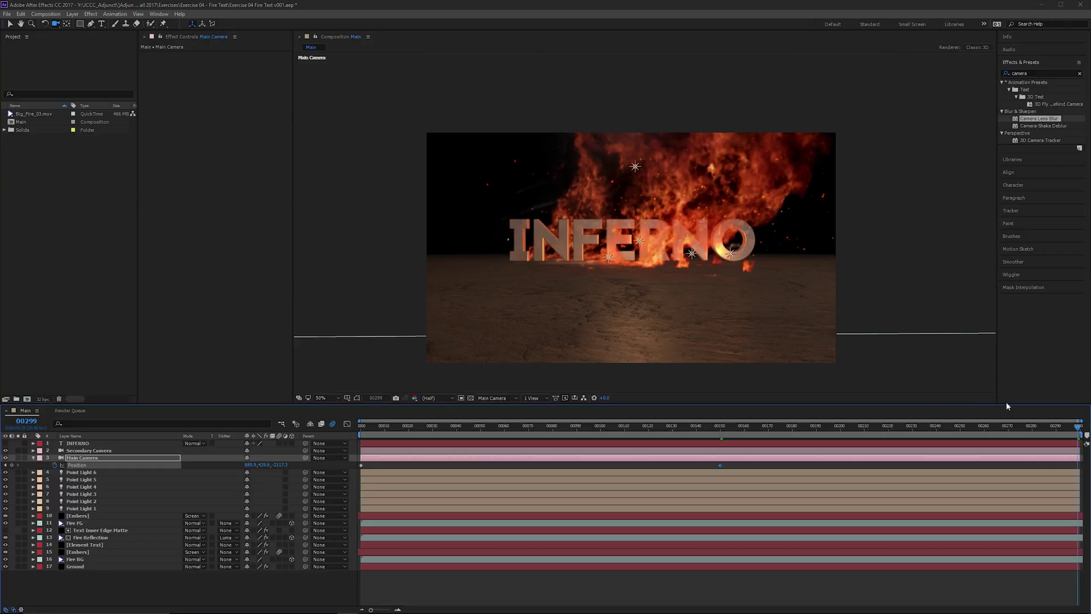
click(1013, 426)
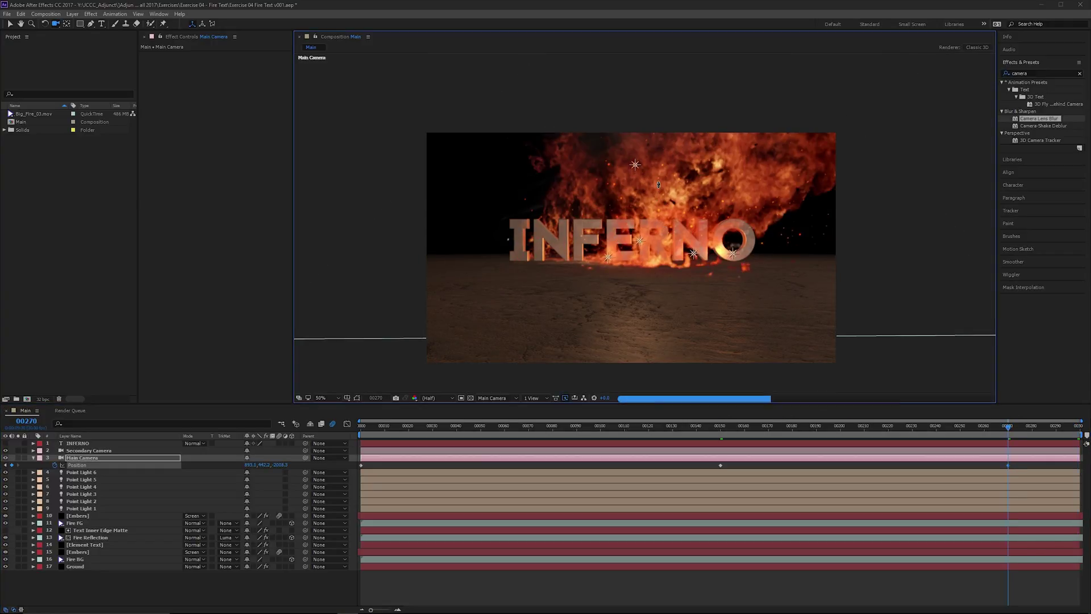
drag(659, 198, 660, 180)
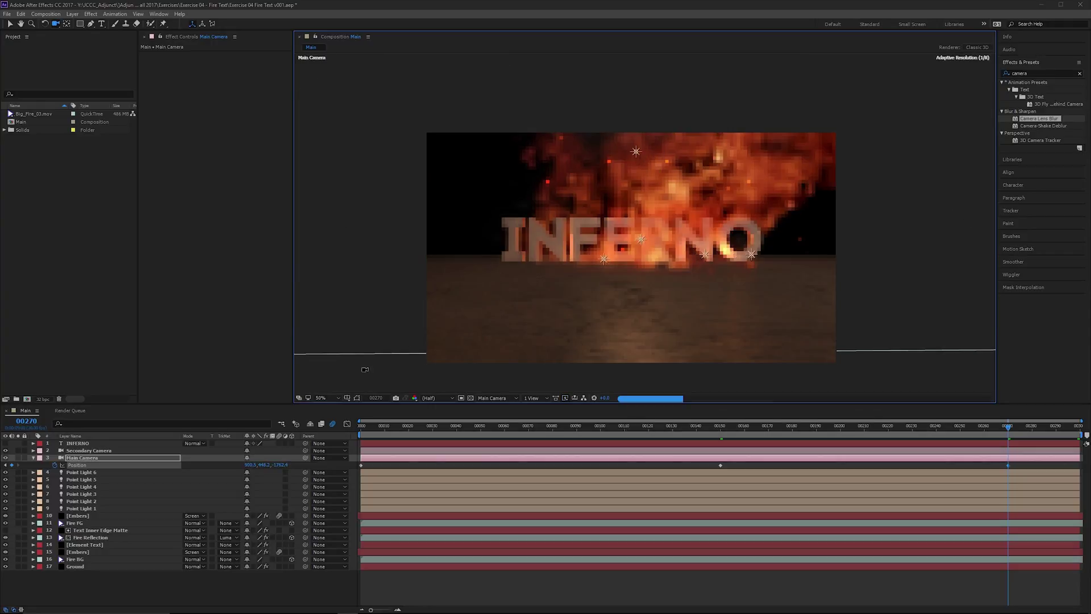
Step: Show Title/Action Safe guides and push the camera in at frame 270 so INFERNO fills the frame
click(356, 397)
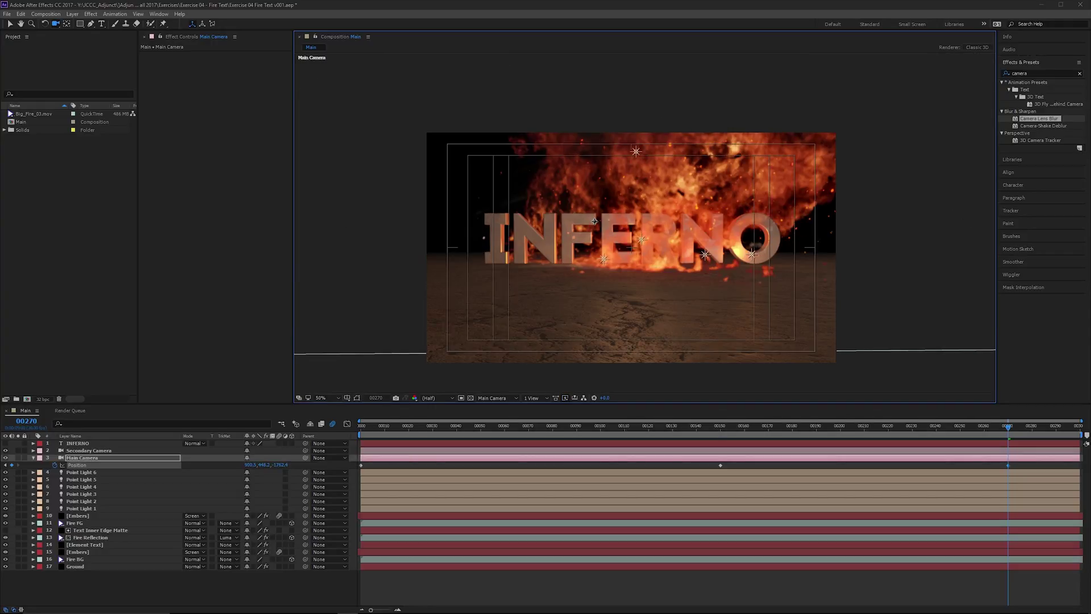
drag(609, 193, 675, 79)
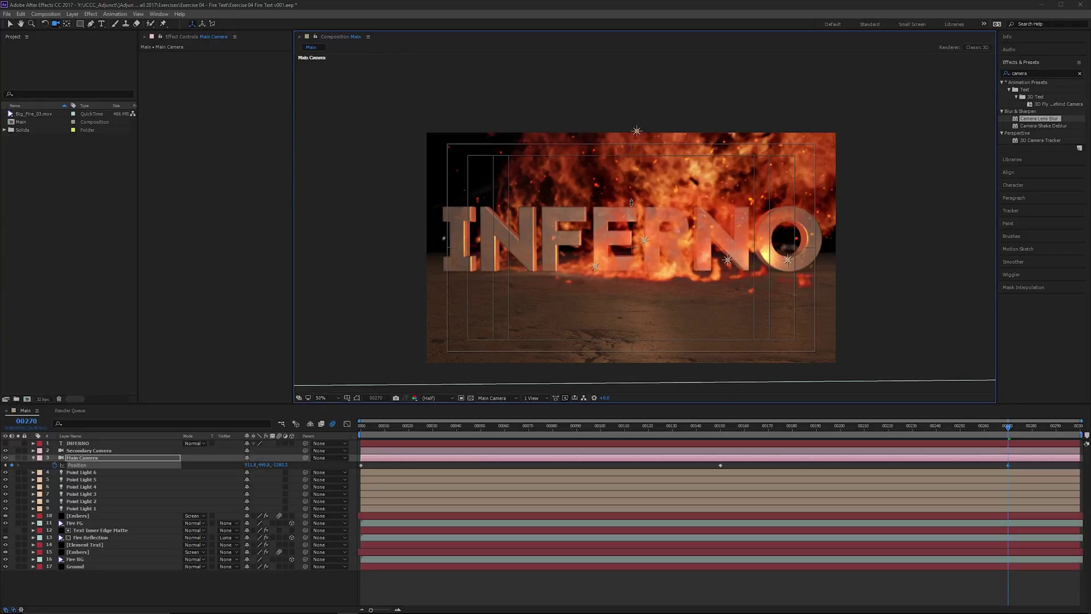
drag(628, 202, 618, 212)
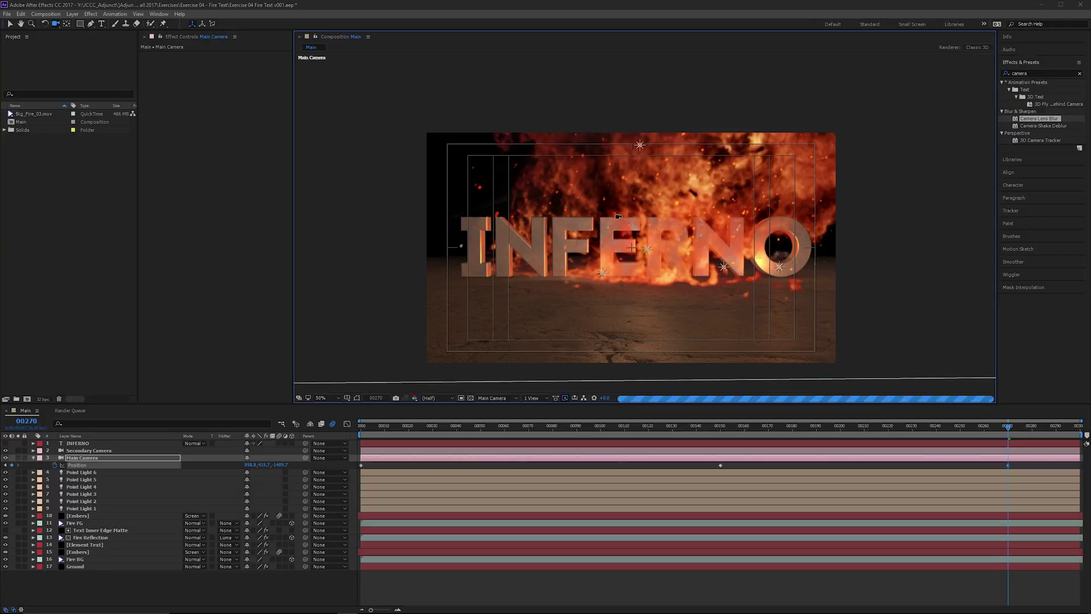
drag(617, 213, 604, 220)
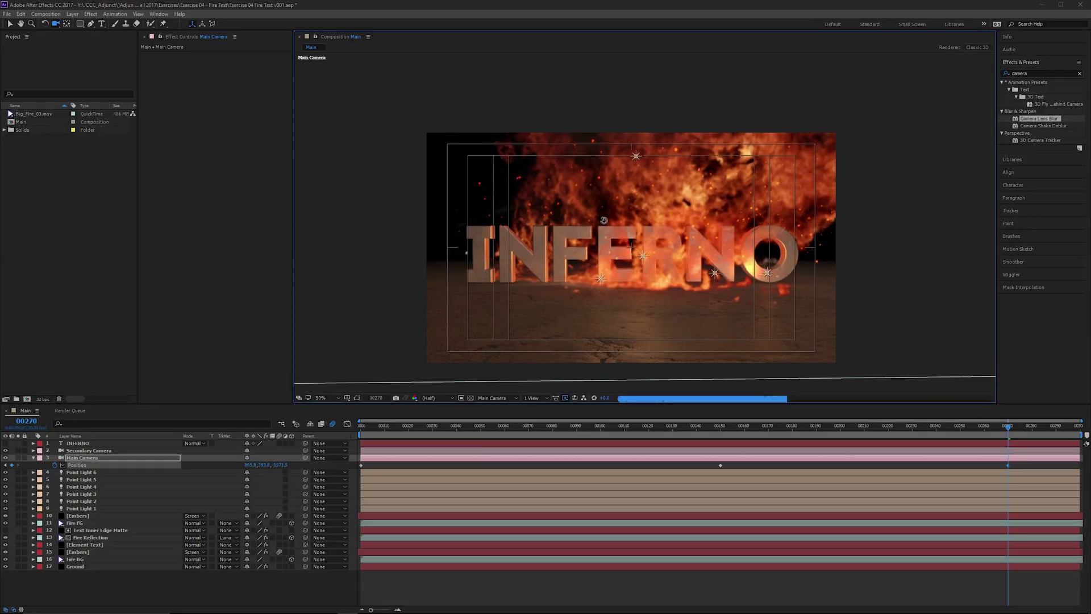
drag(603, 221, 605, 211)
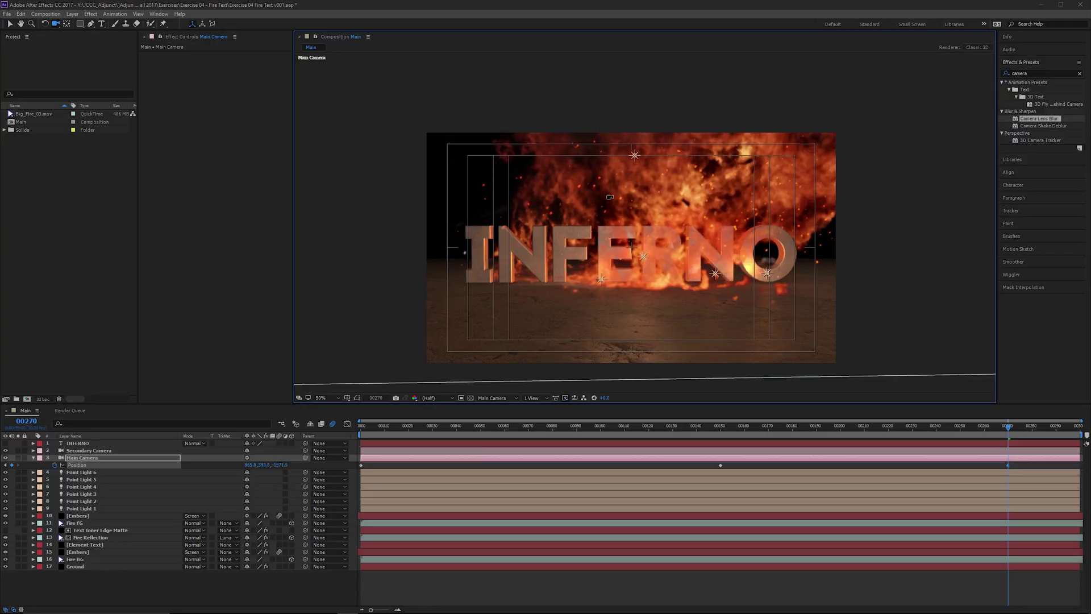
Step: Return to frame 148 and marquee-select the camera's Position keyframes
drag(1008, 425, 701, 426)
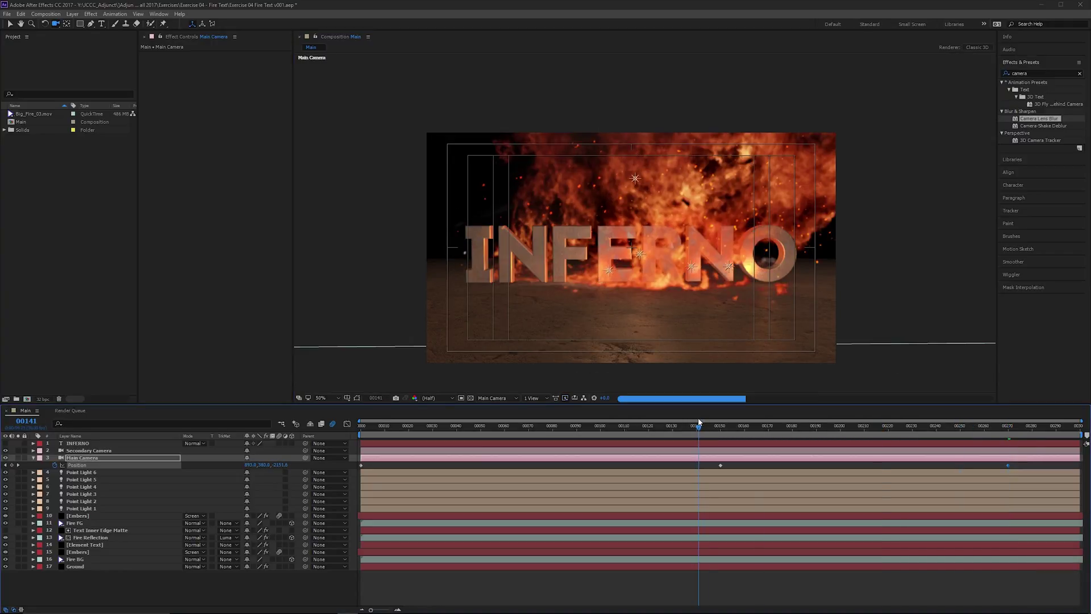
click(719, 426)
mouse_move(1036, 467)
mouse_down()
mouse_move(514, 494)
mouse_move(358, 468)
mouse_up()
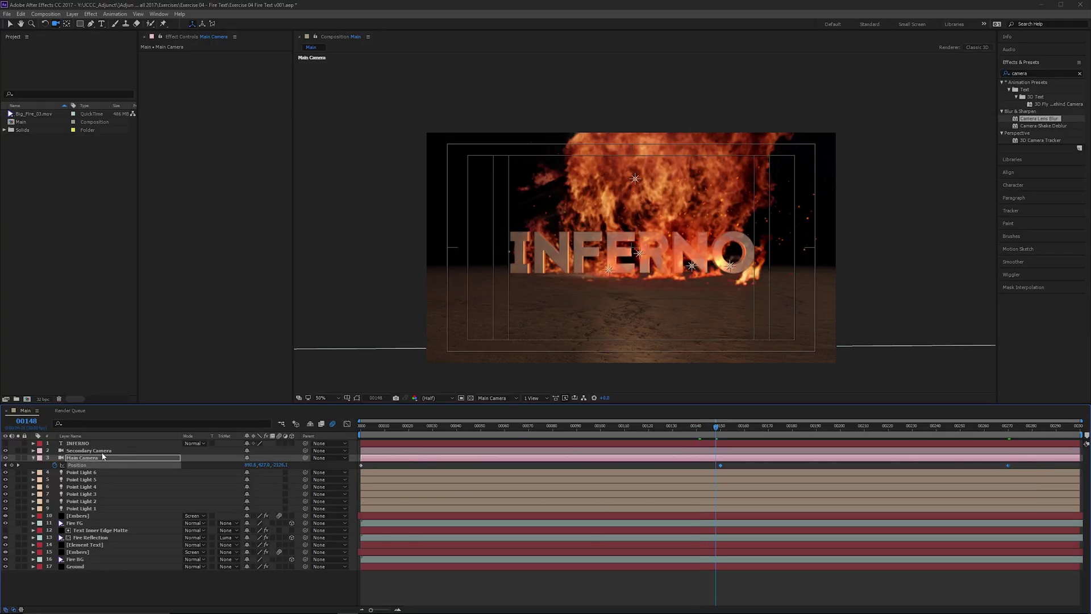
Step: Show the Position curves and separate camera Position into X, Y and Z
click(347, 425)
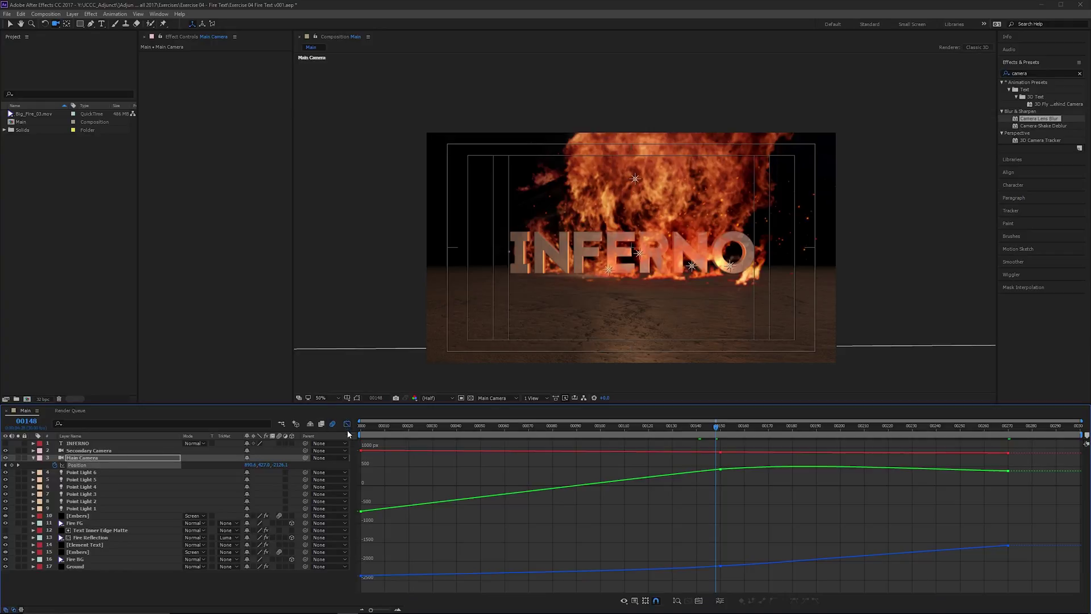
click(720, 470)
click(720, 601)
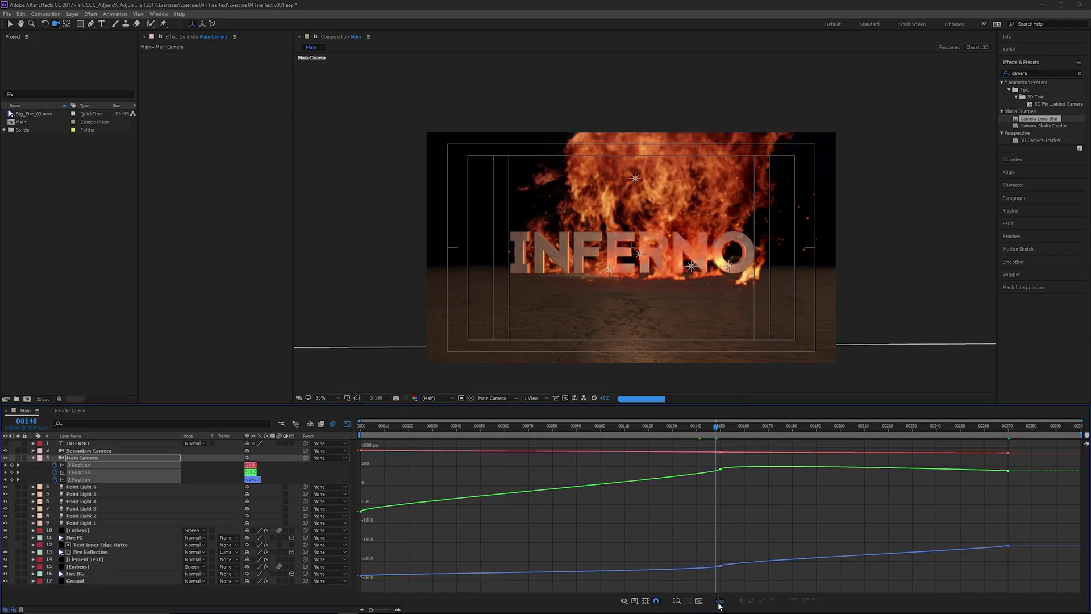
Step: Drag Bezier handles to lengthen the easing on the Y and Z Position keyframes
click(722, 470)
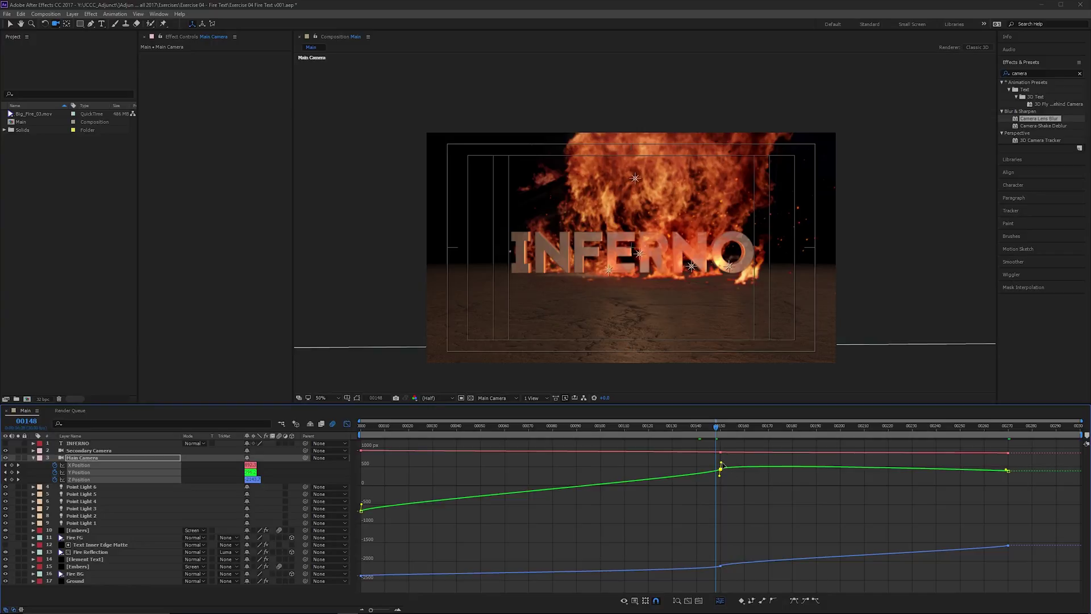
mouse_move(727, 467)
mouse_down()
mouse_move(769, 472)
mouse_move(636, 475)
mouse_up()
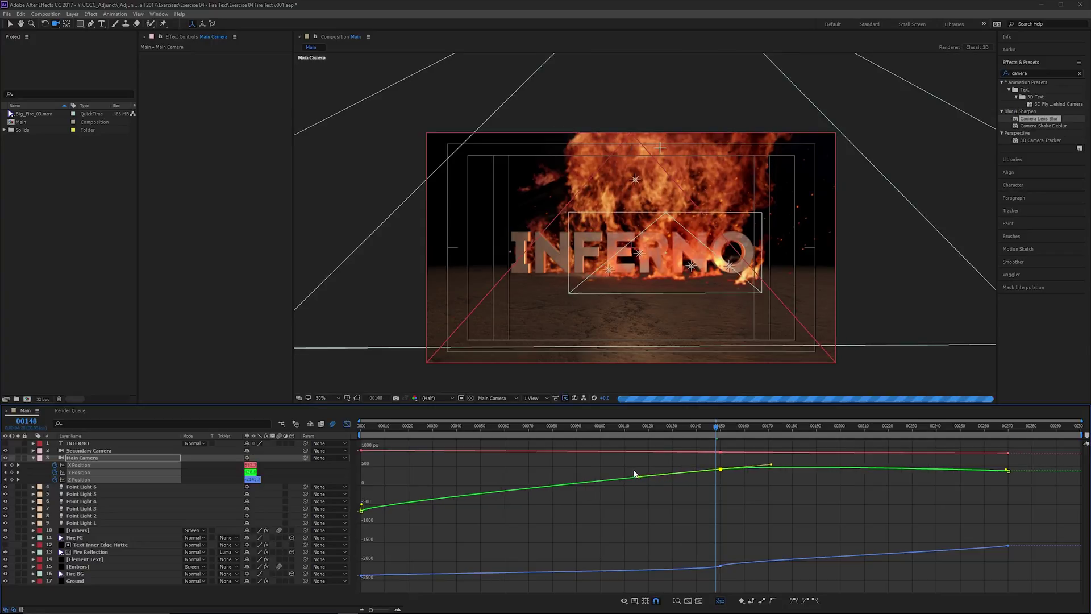
click(364, 513)
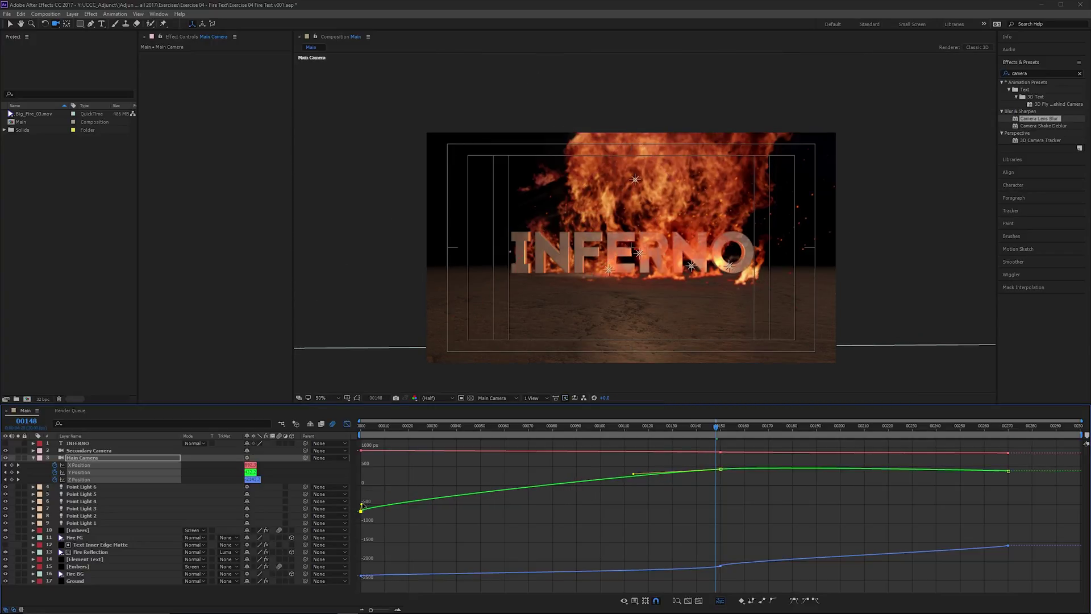
drag(377, 502, 432, 504)
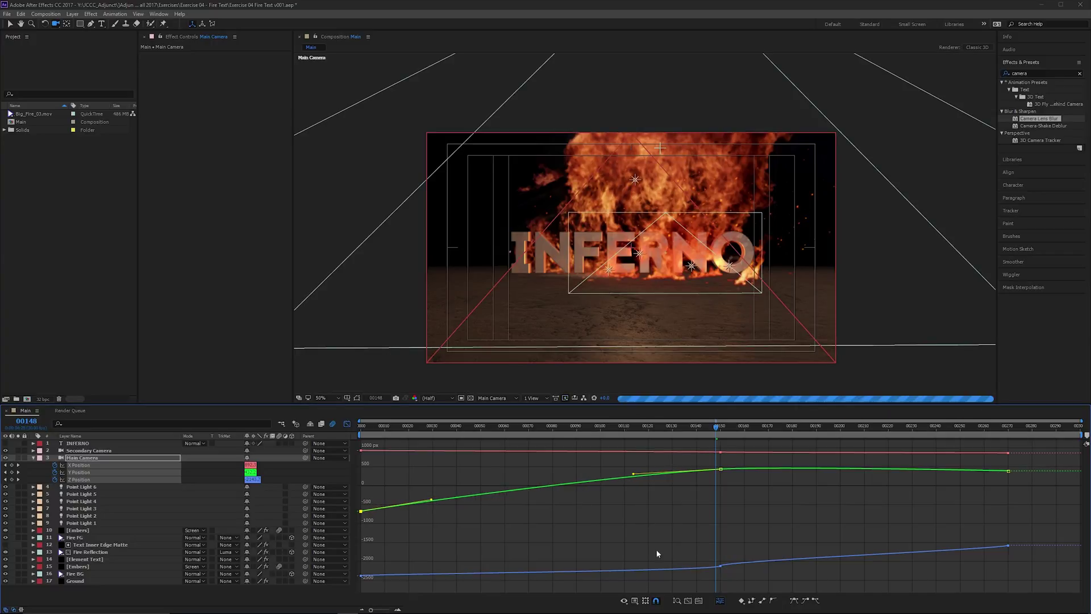
click(723, 564)
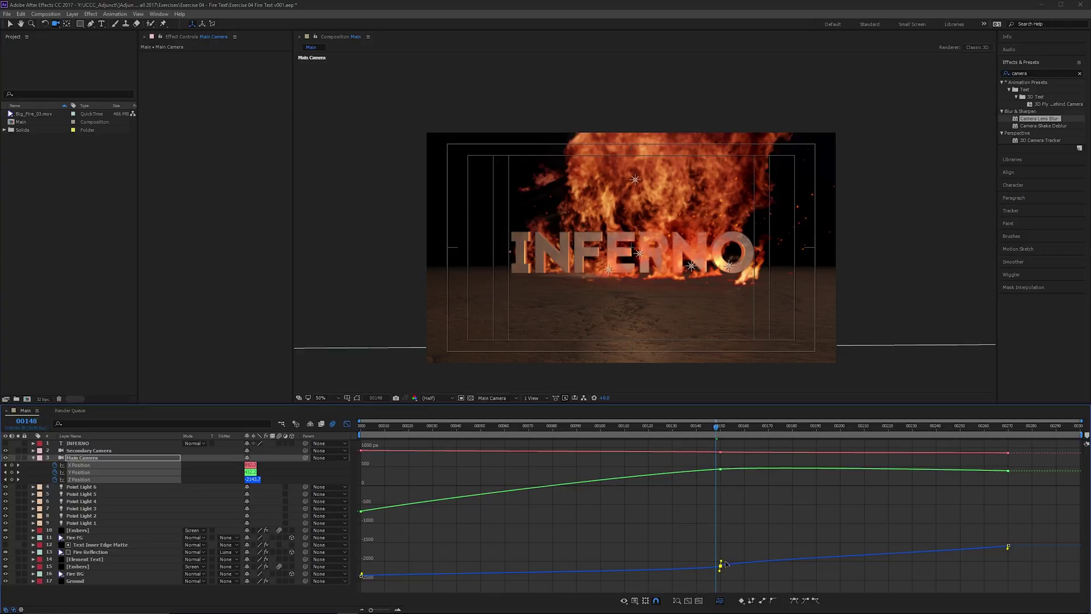
drag(729, 564, 743, 564)
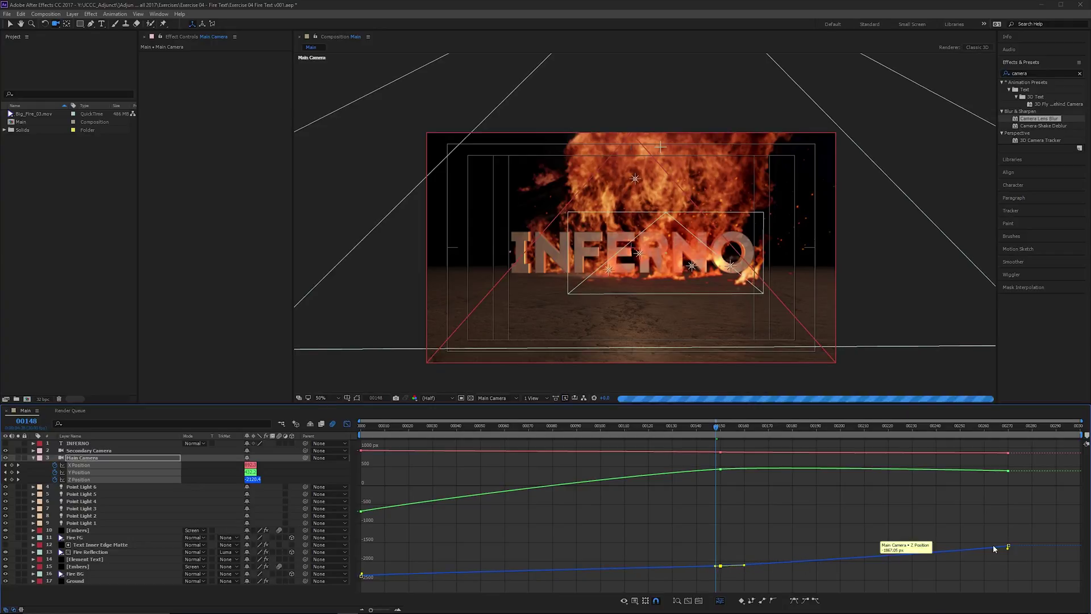
drag(1007, 547, 933, 557)
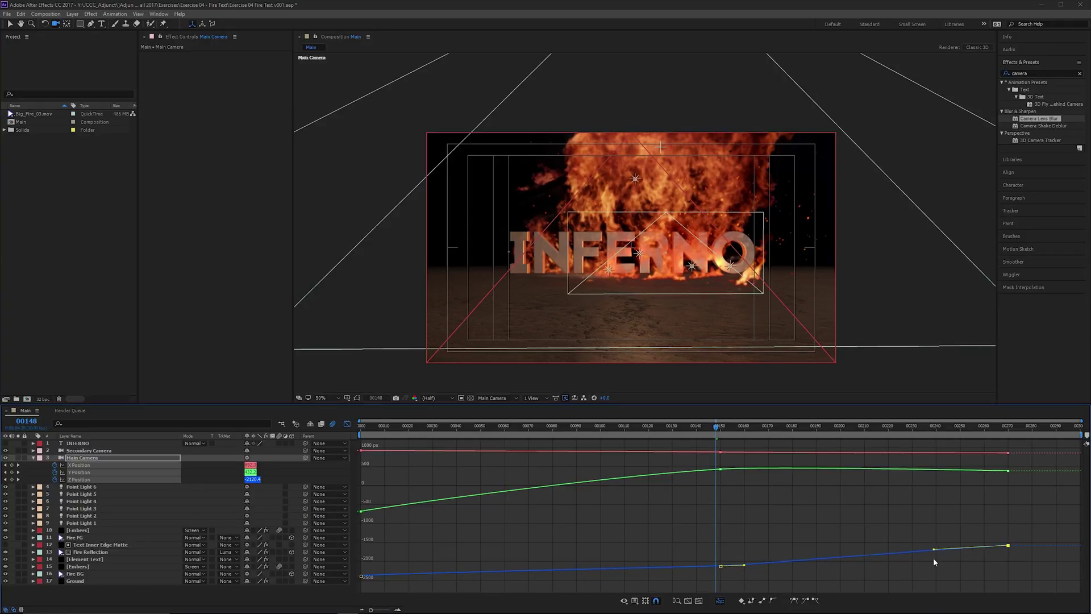
click(571, 560)
Step: Change interpolation on all position keyframes and Easy Ease the final ones
click(362, 577)
key(ctrl+a)
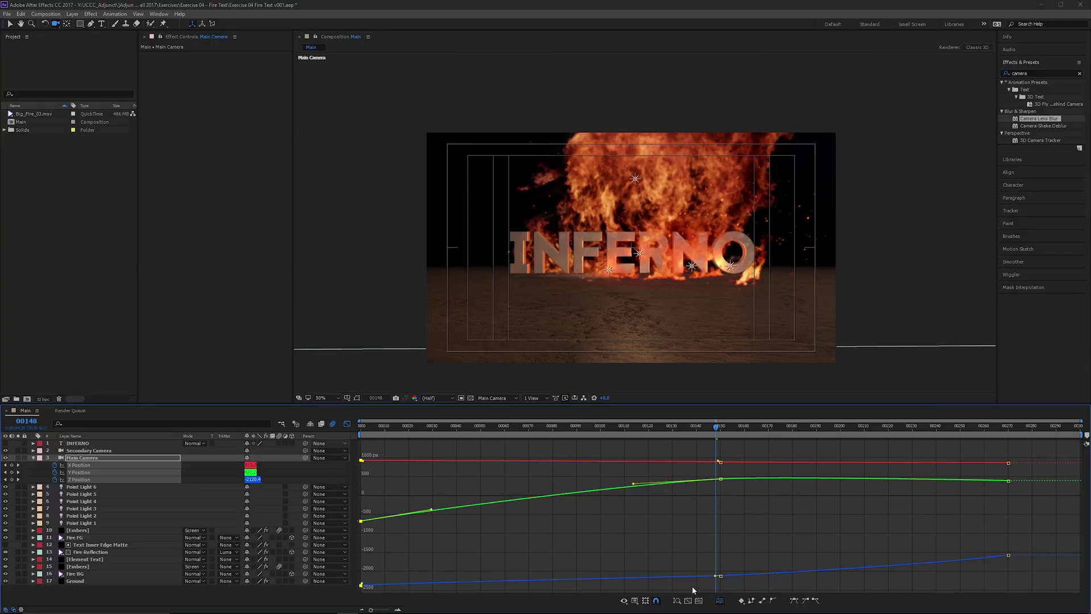
click(765, 601)
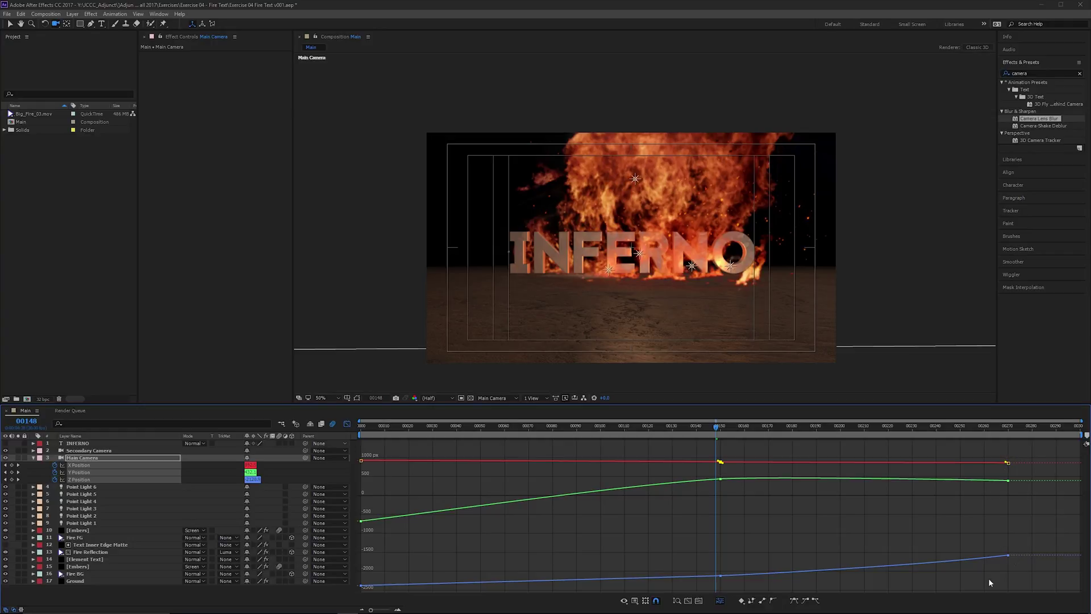
drag(1038, 578, 977, 444)
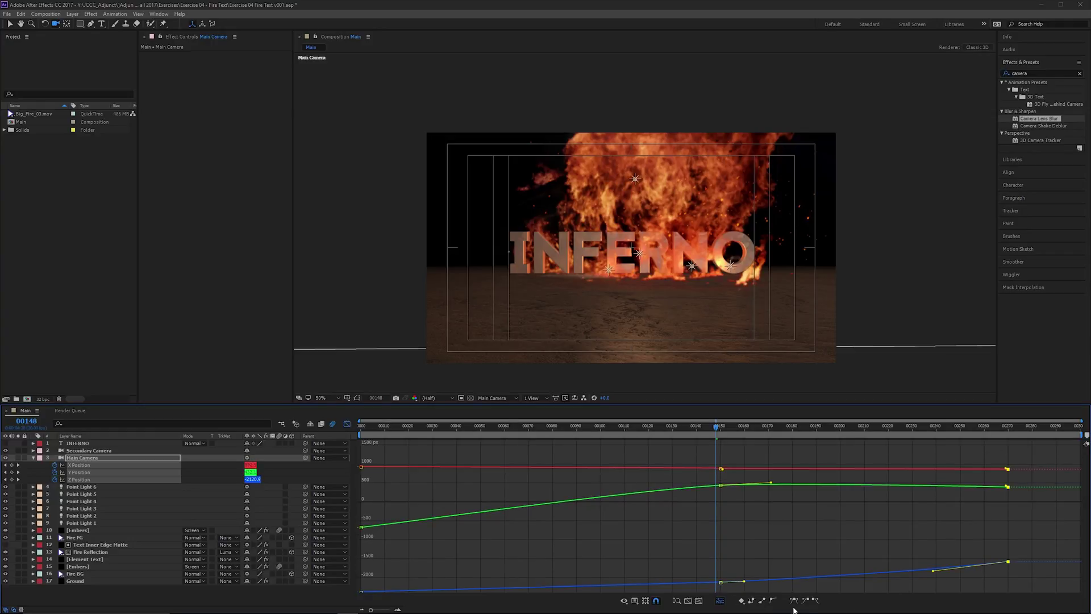
click(795, 600)
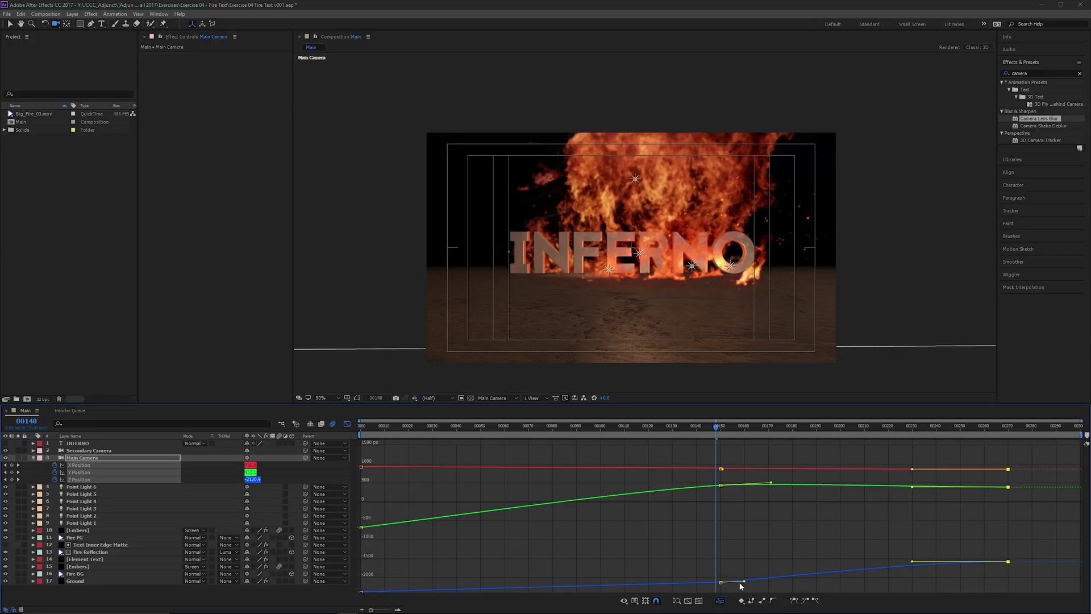
click(721, 583)
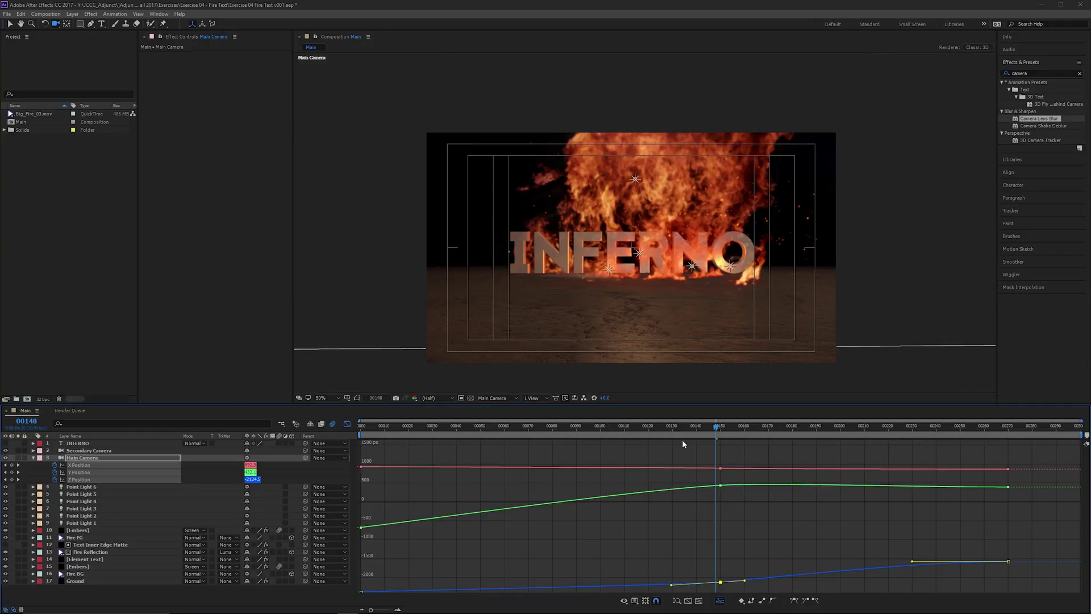
Step: Toggle fire and INFERNO visibility and RAM-preview the eased camera move
click(17, 573)
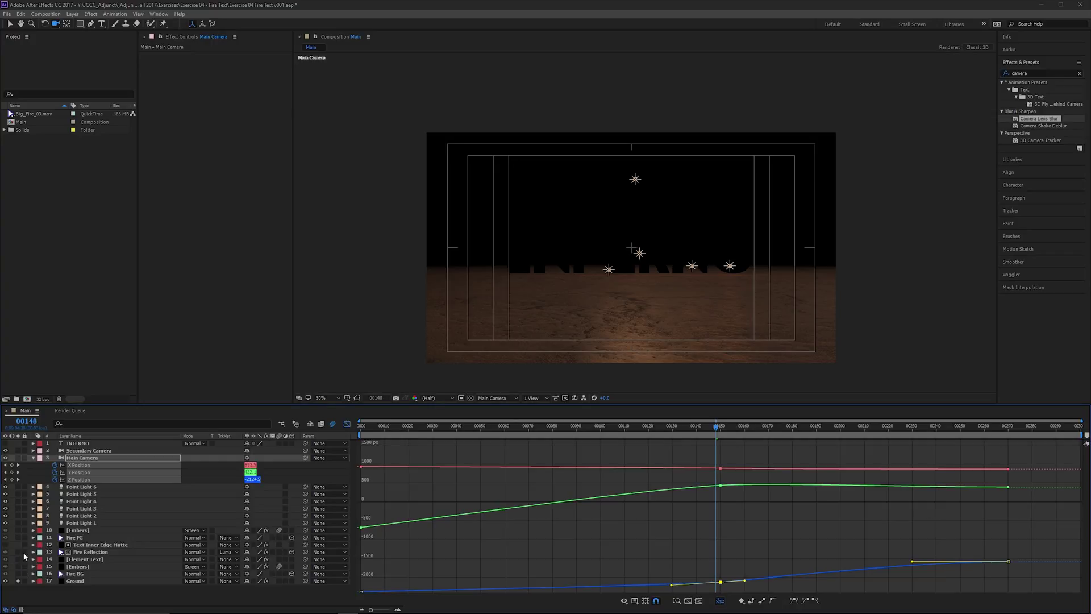
click(8, 560)
key(ctrl+shift+h)
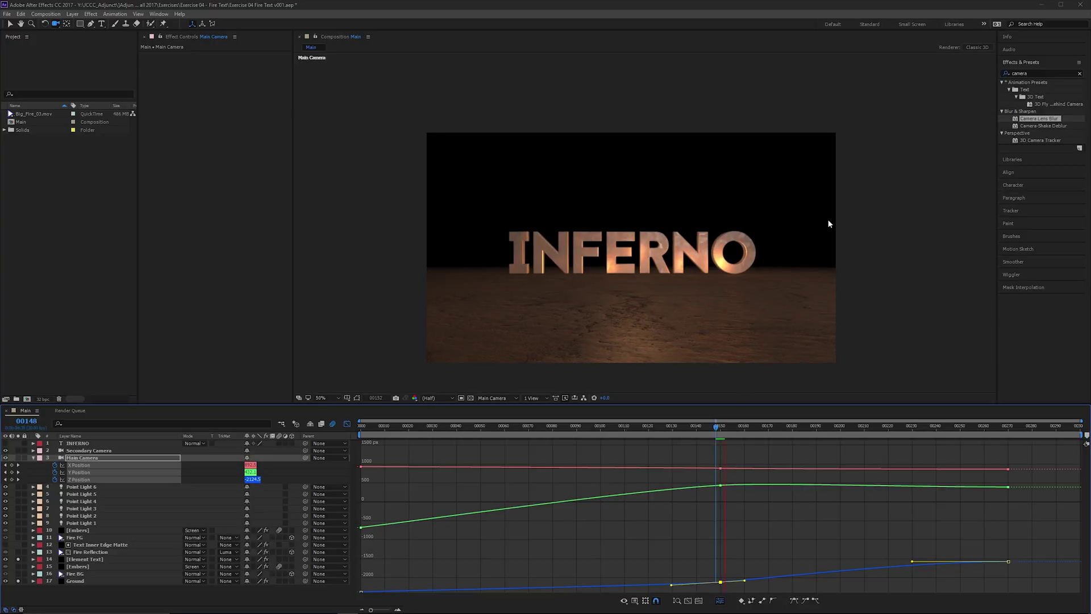
key(space)
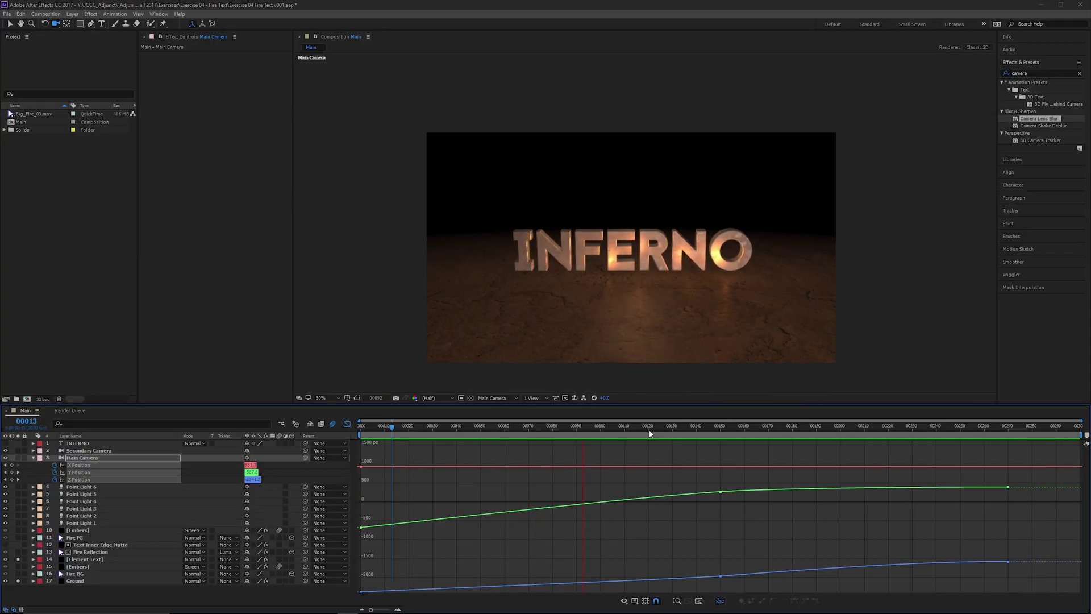
click(786, 426)
drag(826, 426, 546, 427)
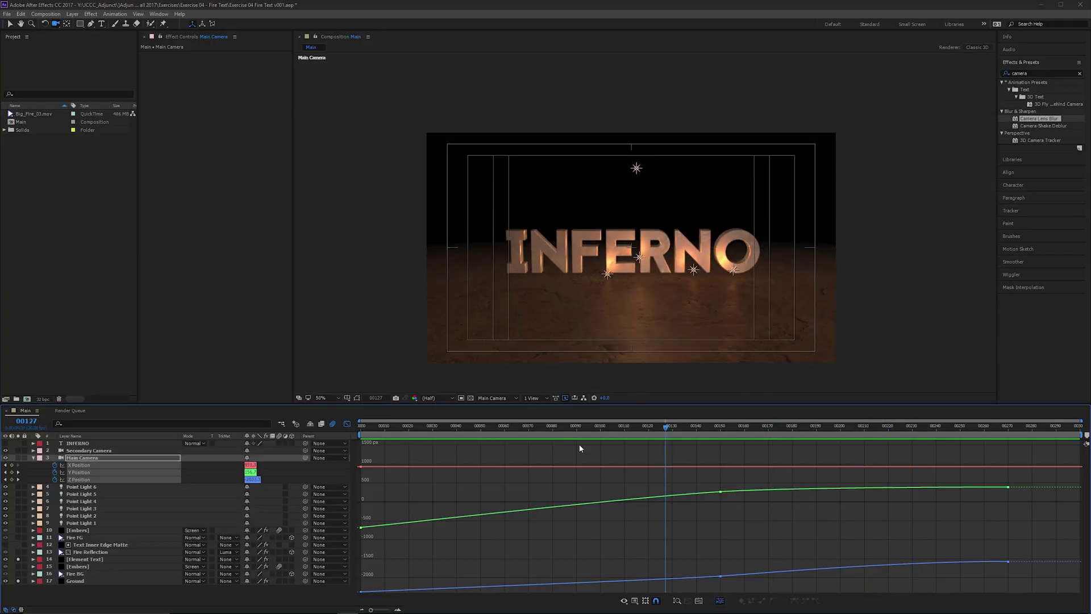
key(space)
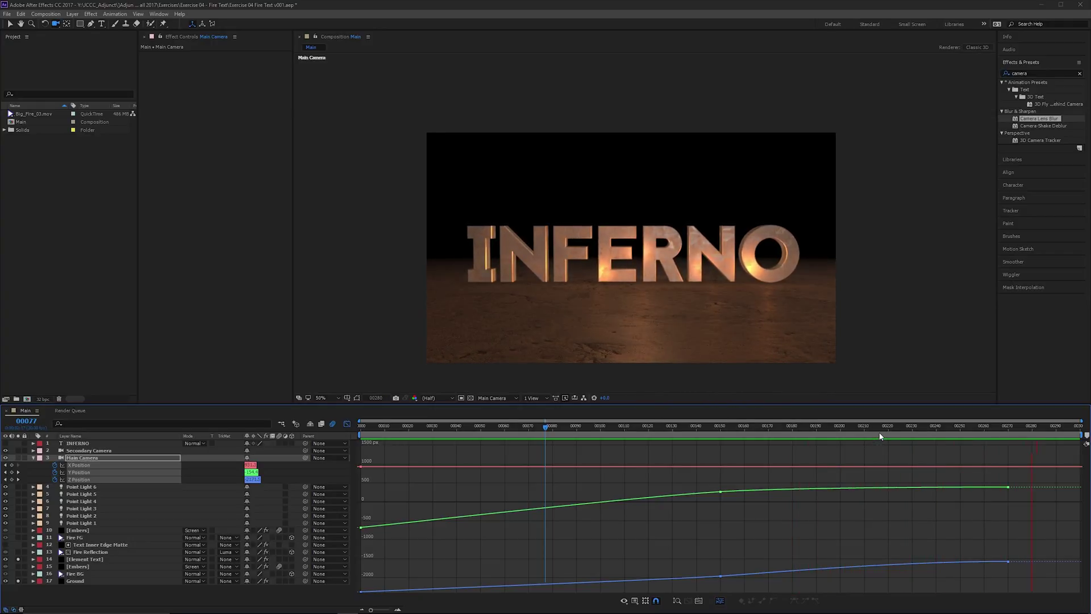
key(space)
Step: Return to layer bars at frame 0 with the fire footage layer visible again
click(839, 426)
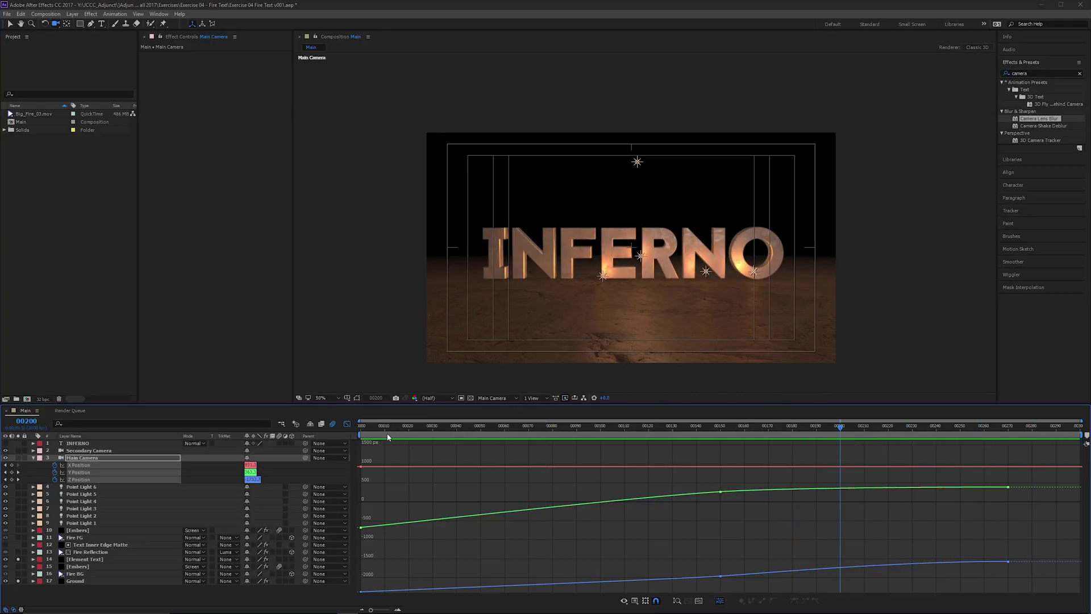
click(346, 425)
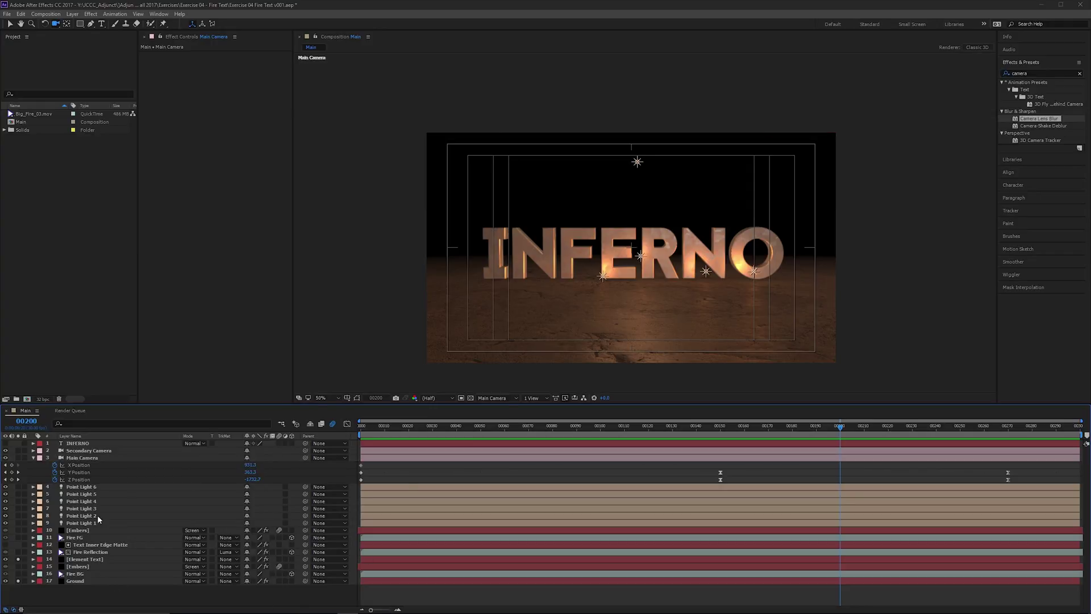
key(Home)
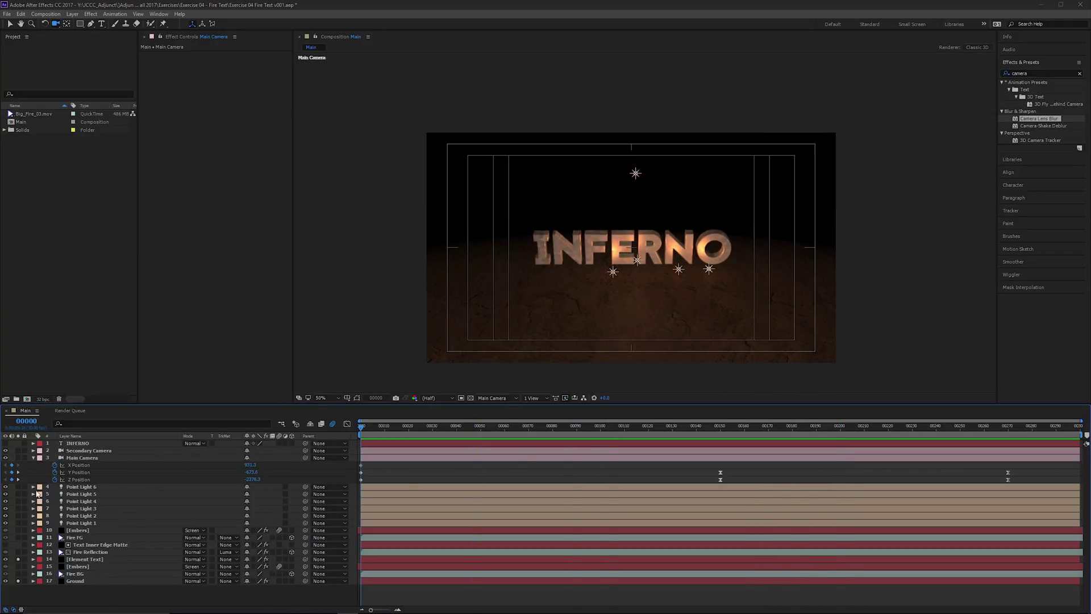
click(19, 562)
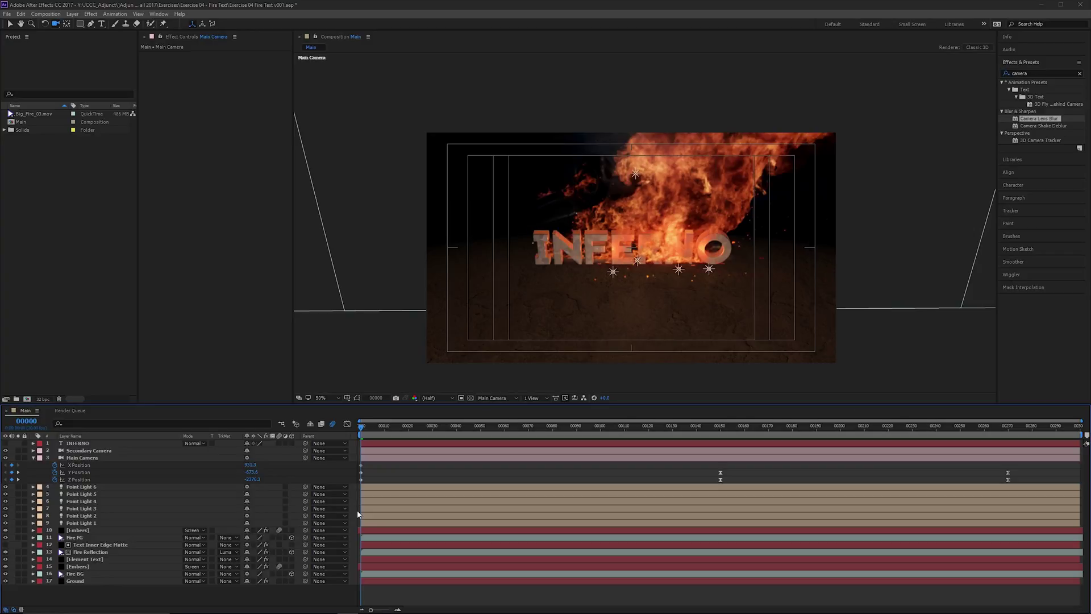
click(373, 428)
right_click(348, 405)
Step: Create a Fade to Black solid and reveal its Opacity property
click(376, 426)
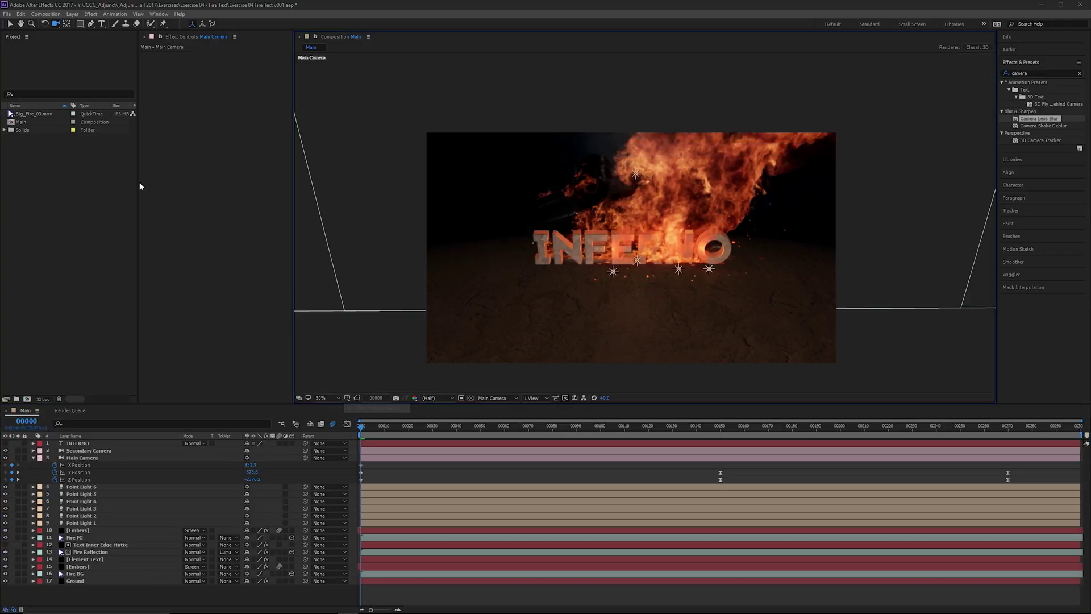
click(75, 15)
mouse_move(102, 22)
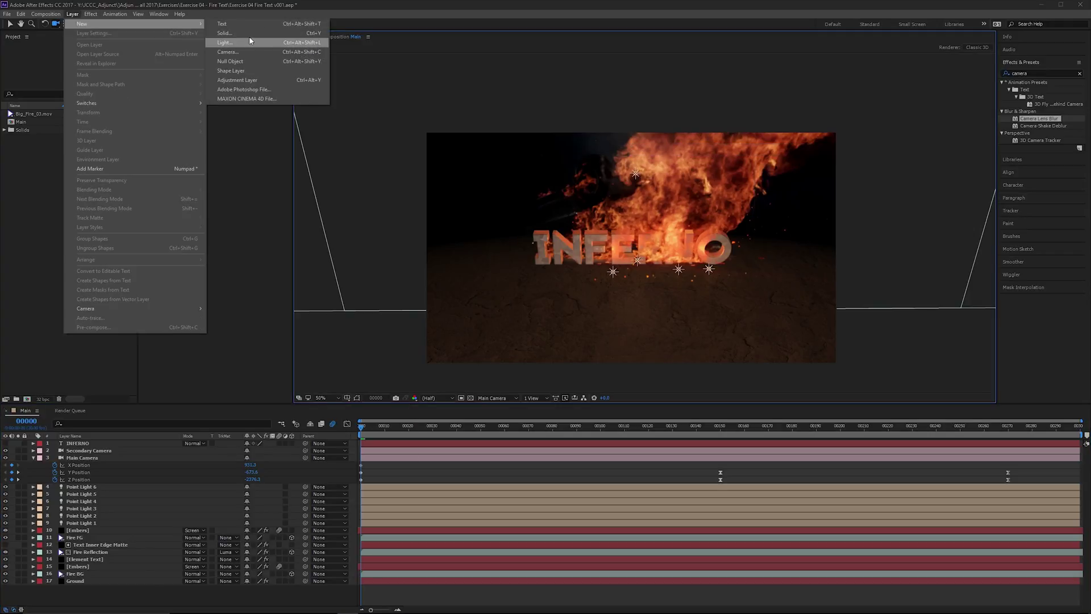
click(249, 37)
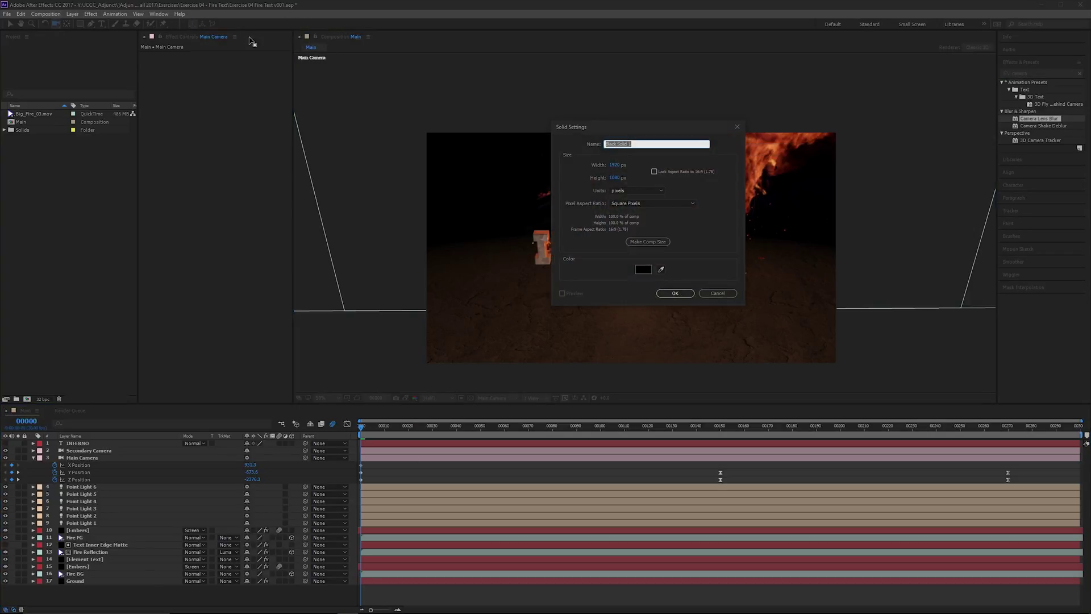
text(Fade to Black)
key(Return)
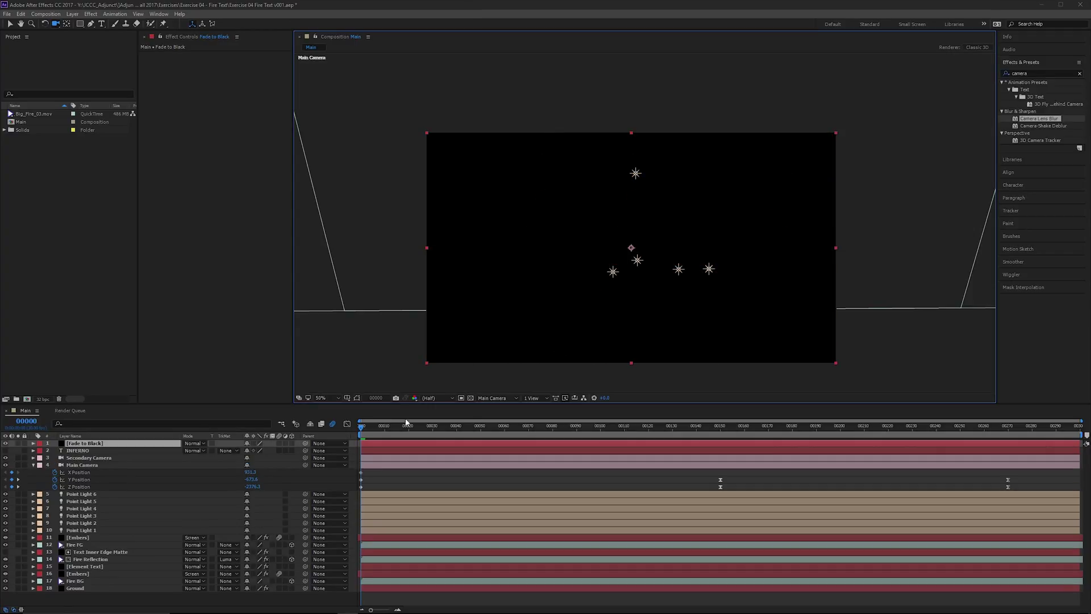
key(t)
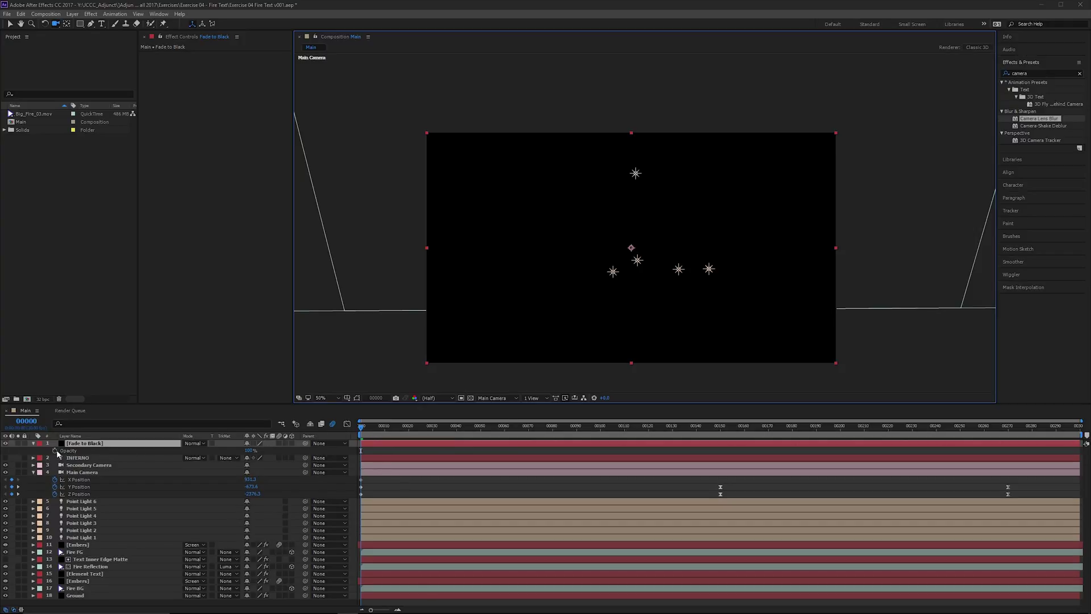
Step: Keyframe Opacity at frames 30, 270 and 299, then scrub to preview both fades
click(434, 426)
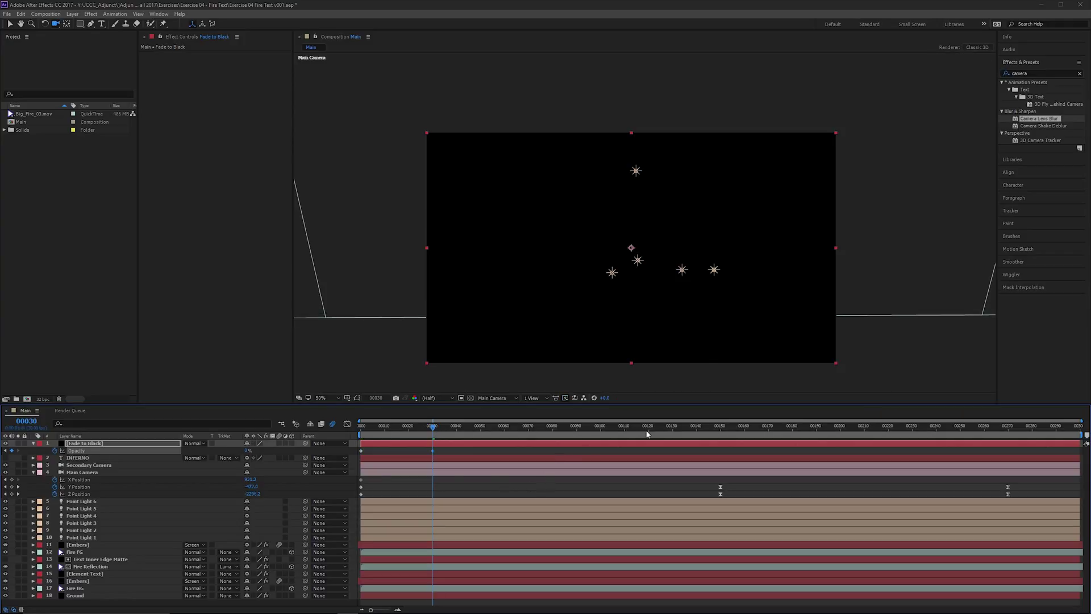
key(End)
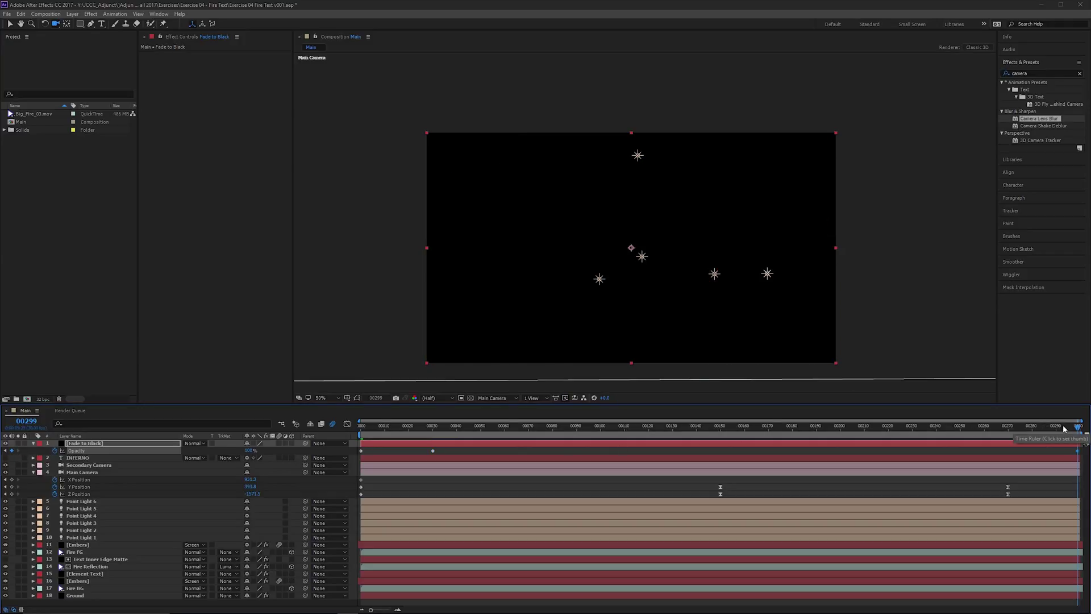
drag(1045, 427, 1007, 427)
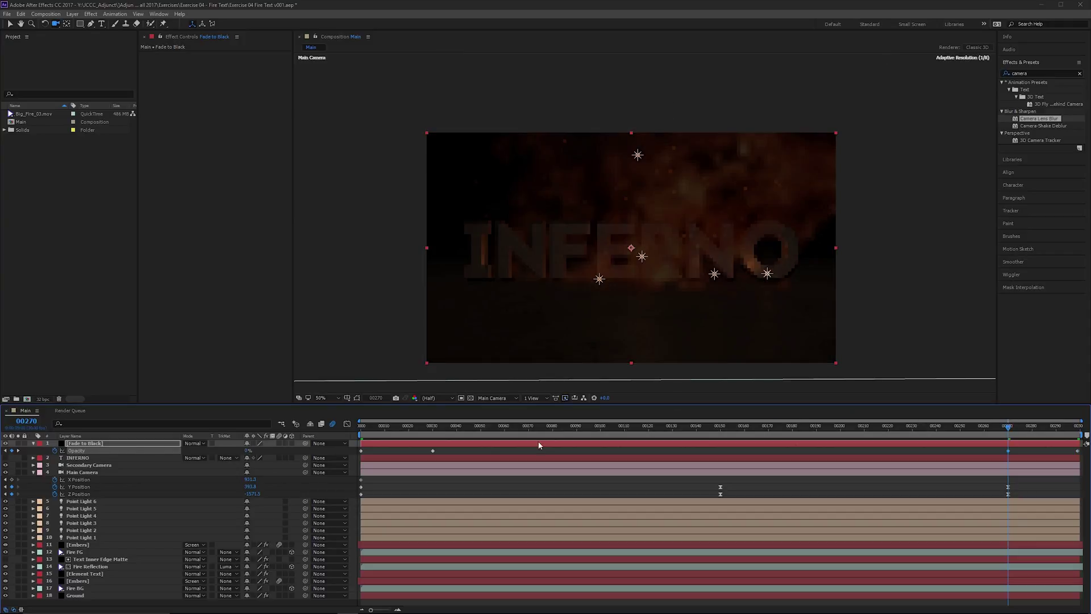
drag(1057, 428, 1084, 430)
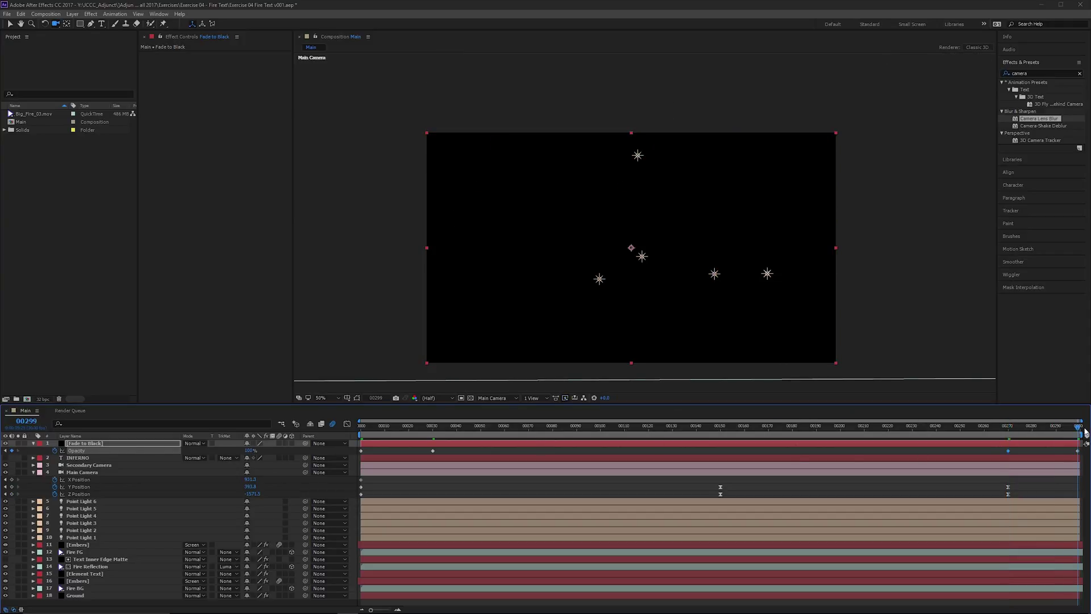
key(Home)
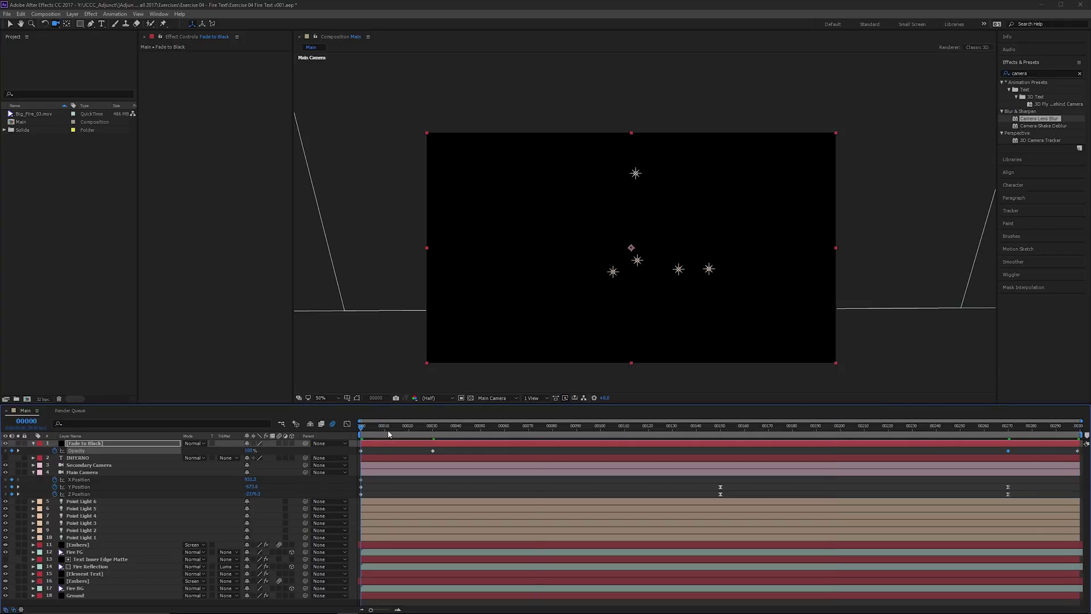
drag(388, 429, 434, 428)
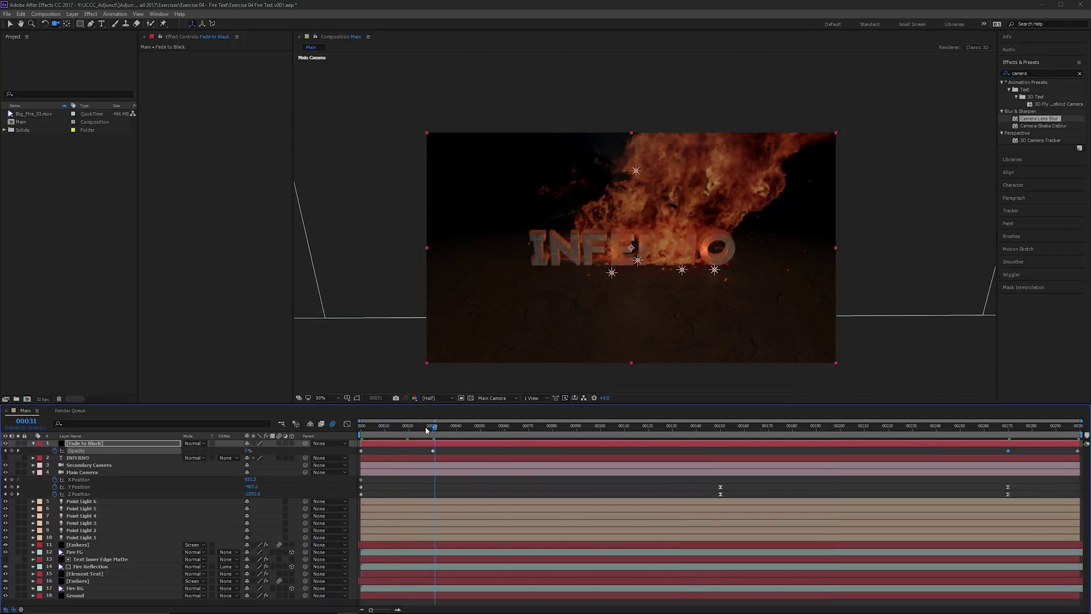
Step: Hide Fade to Black and create a black solid named Vignette
key(Home)
click(148, 459)
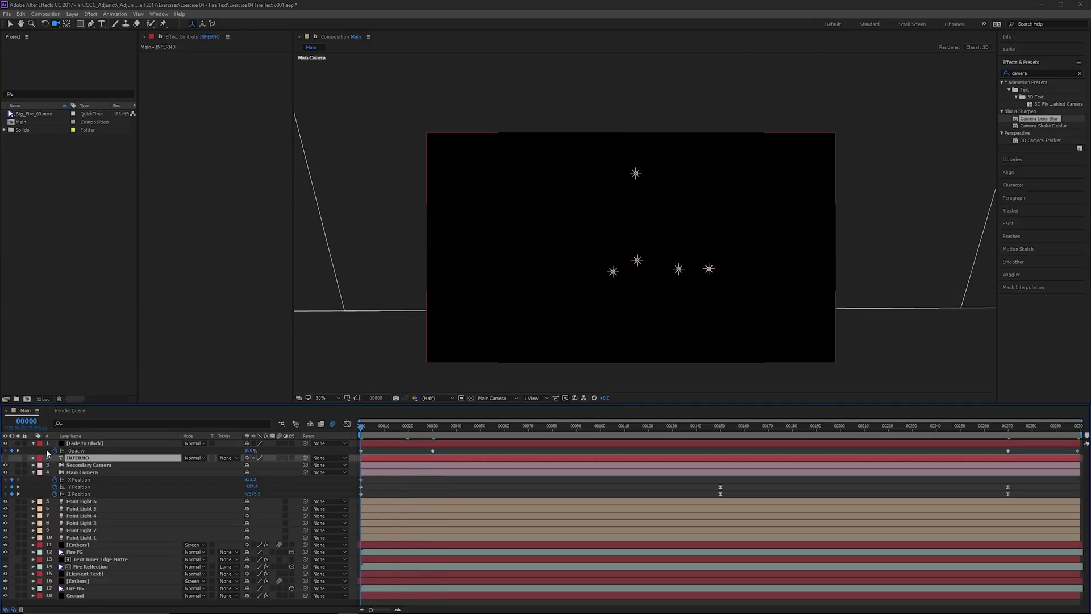
click(7, 445)
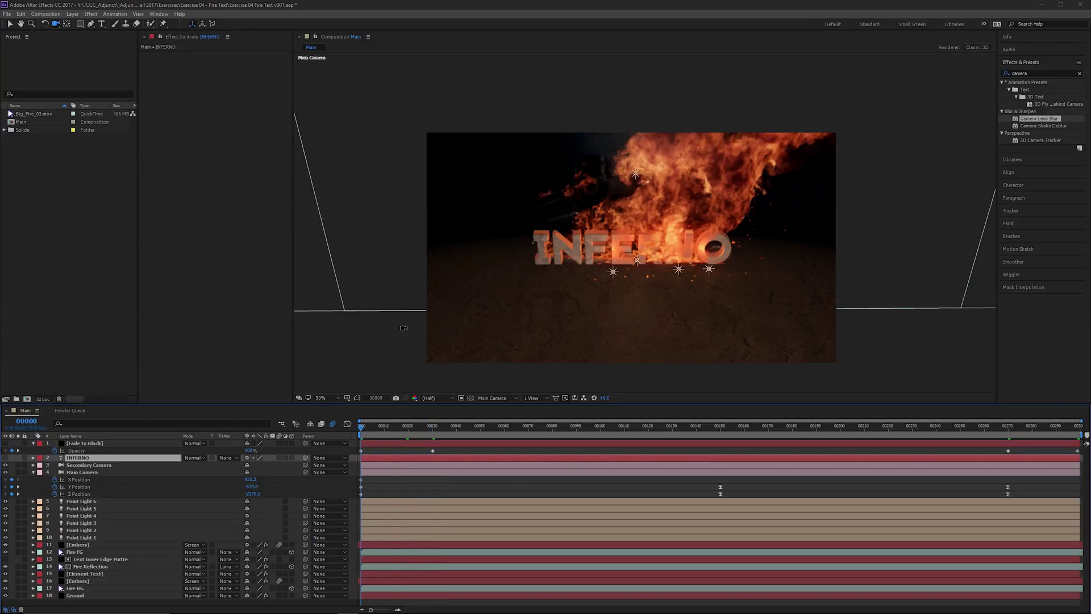
click(72, 14)
mouse_move(137, 23)
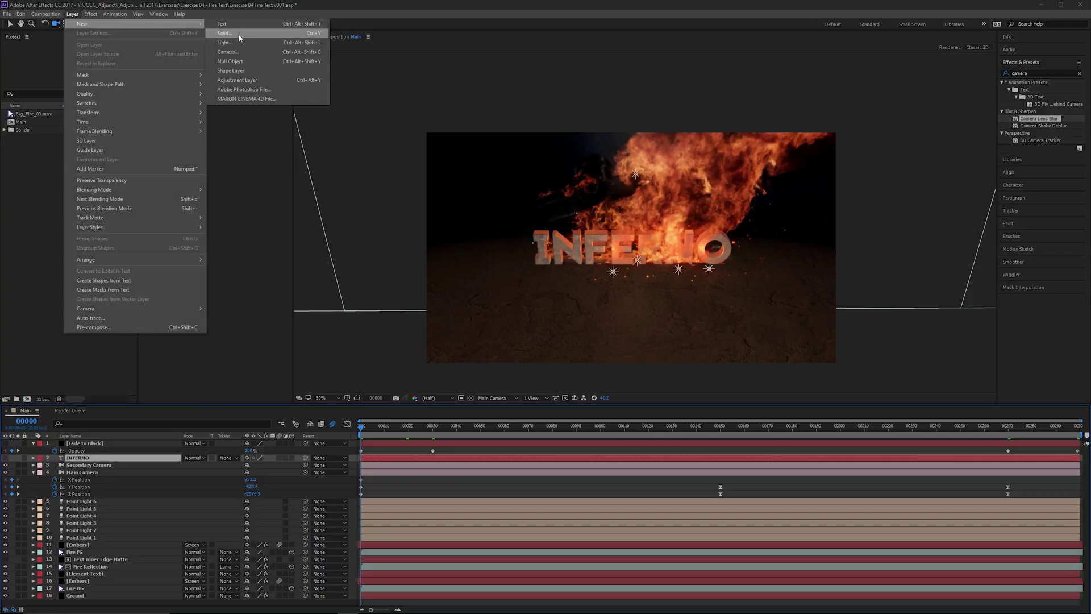
click(224, 32)
text(Vignette)
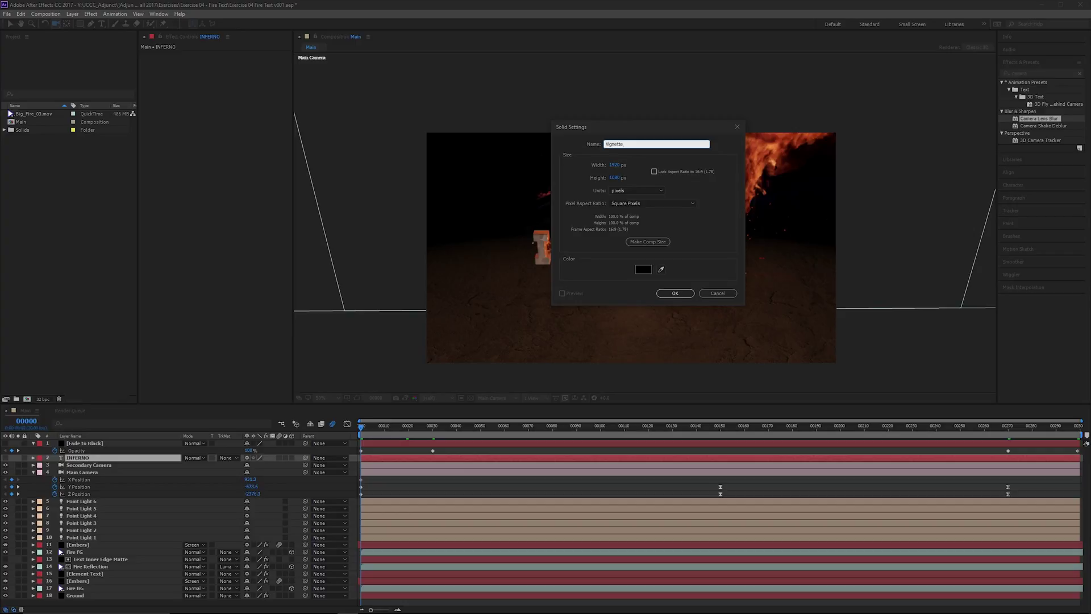
key(Return)
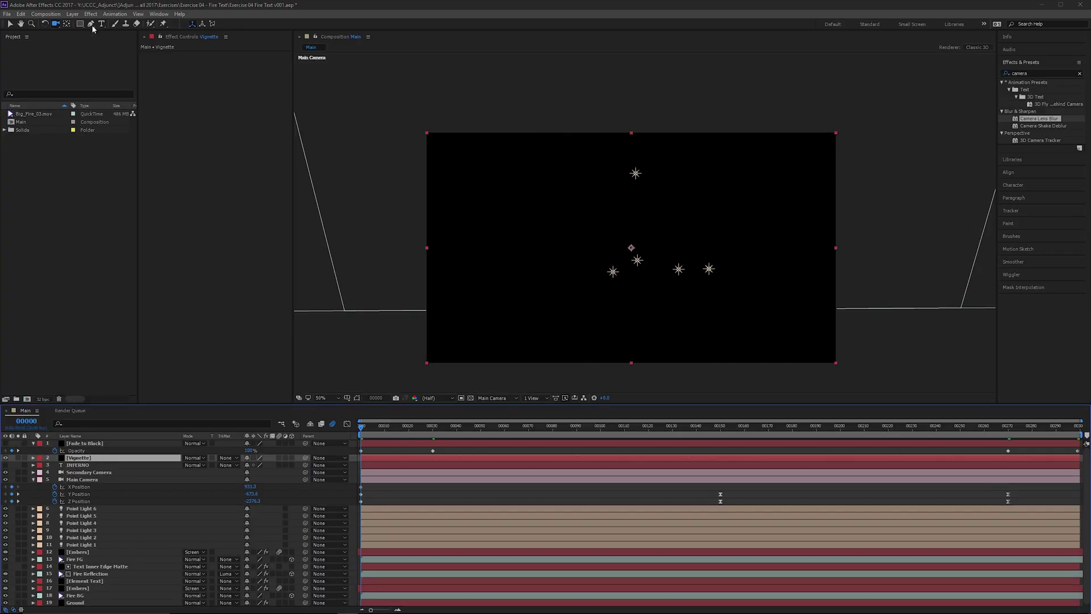
Step: Add a full-frame elliptical mask to Vignette set to Subtract
click(81, 25)
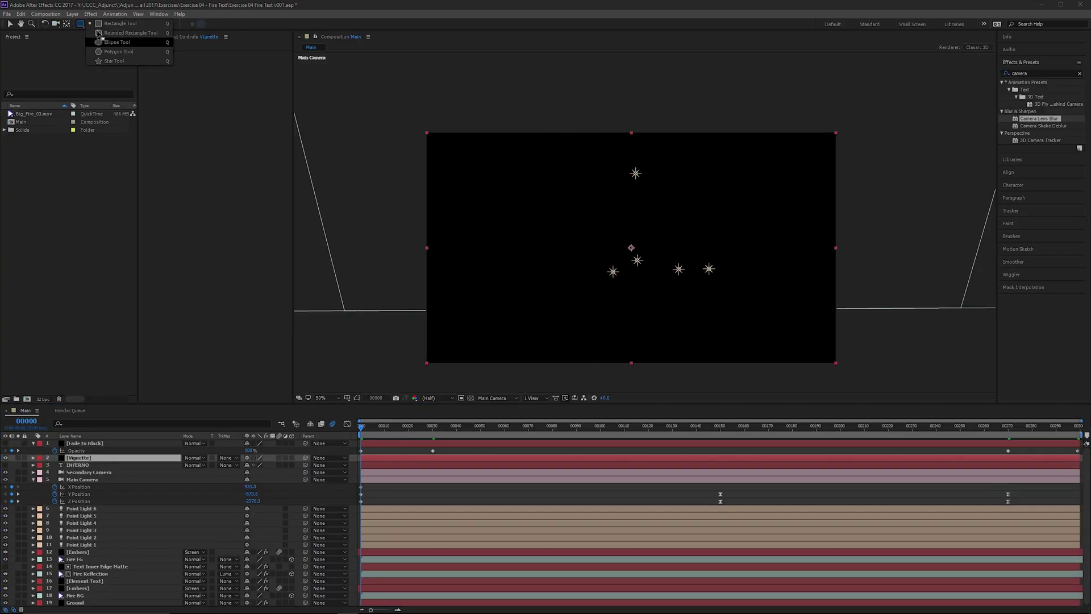
click(110, 42)
double_click(80, 24)
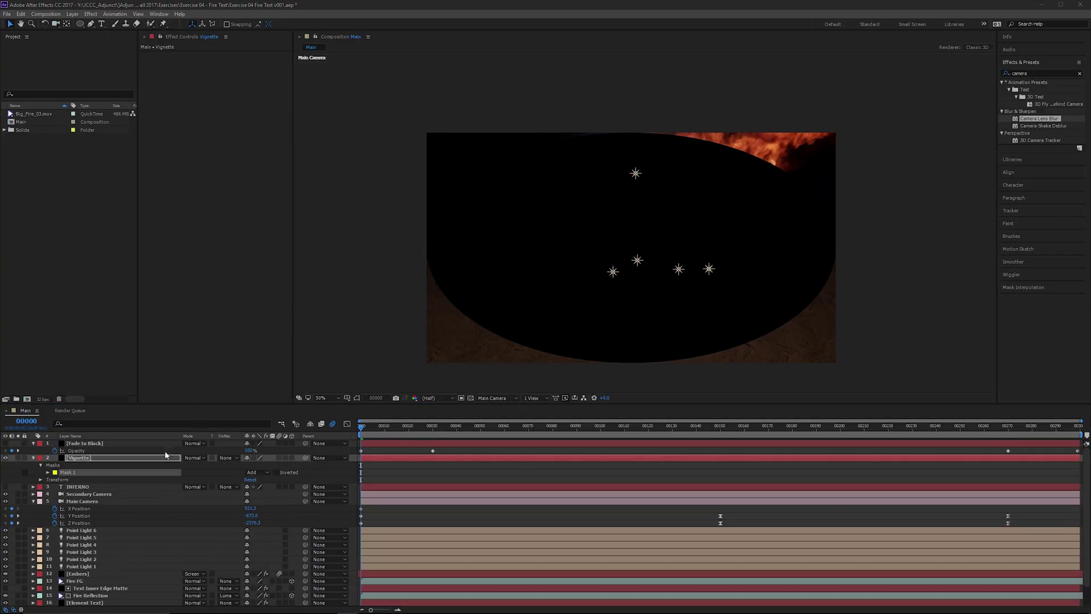
click(251, 473)
click(266, 500)
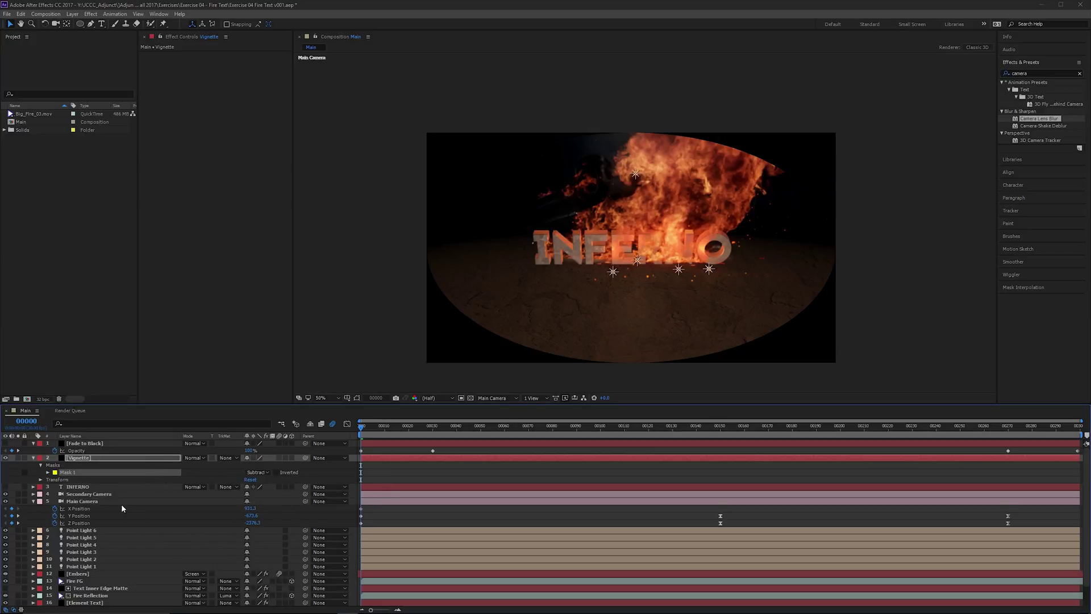
Step: Feather the Vignette mask to about 666 pixels and adjust its expansion
key(f)
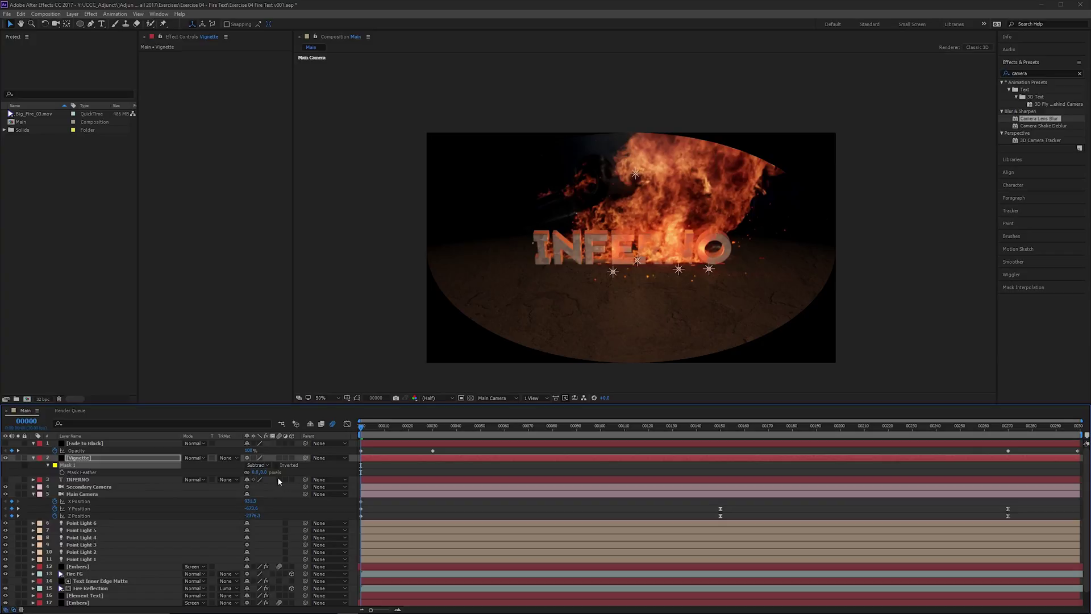
drag(264, 472, 286, 471)
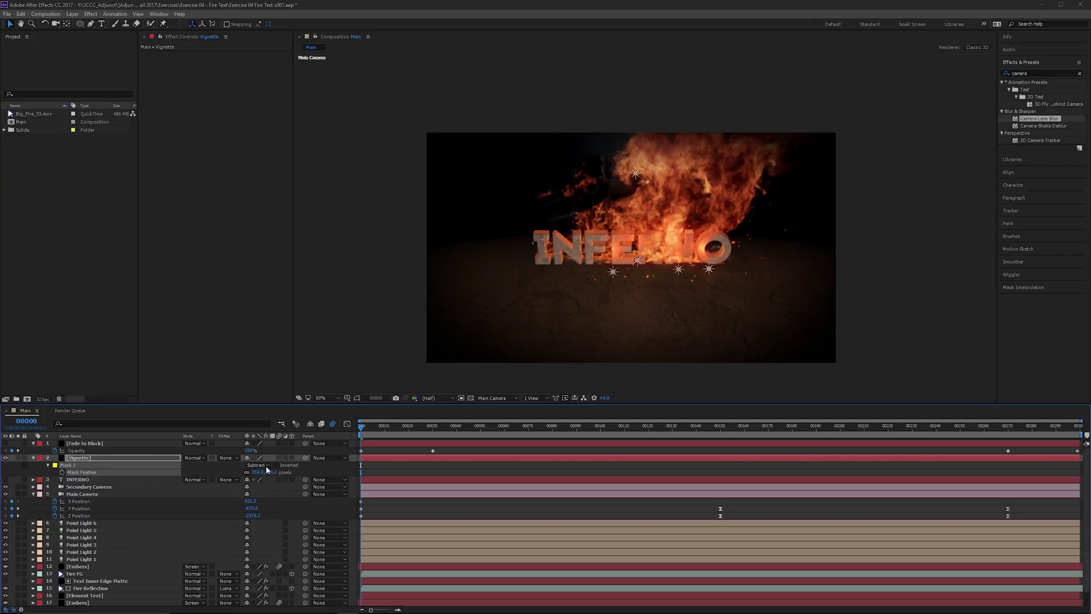
click(50, 467)
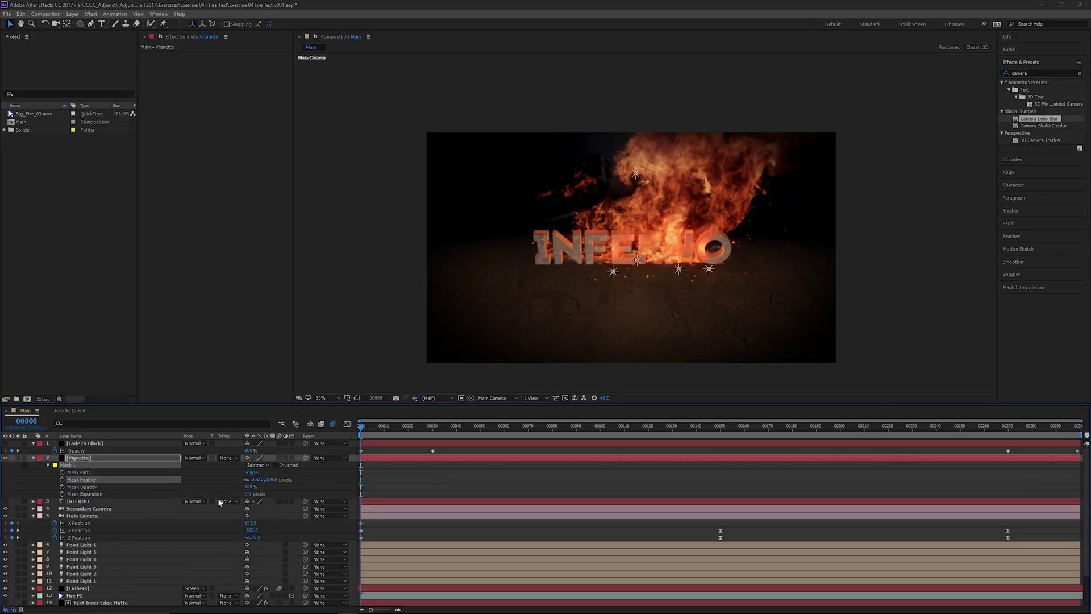
drag(248, 495, 323, 496)
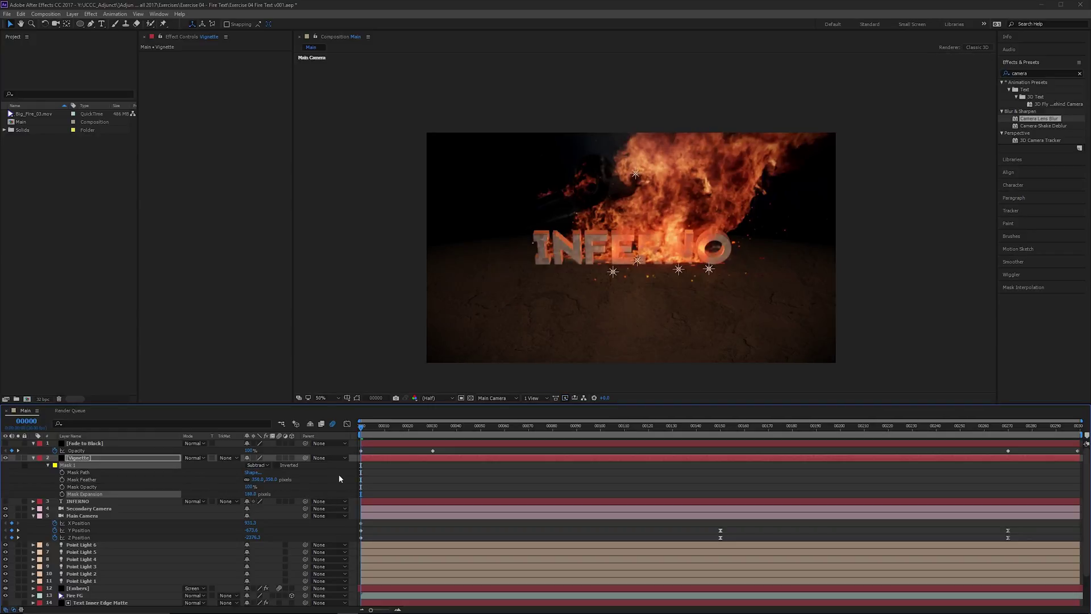
click(742, 429)
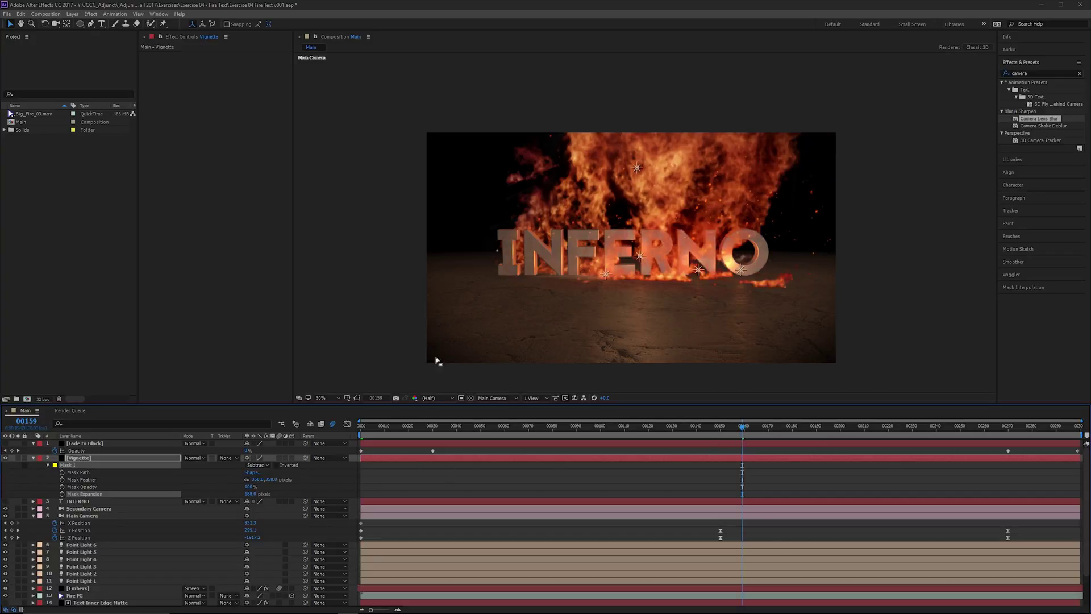
drag(271, 478, 290, 495)
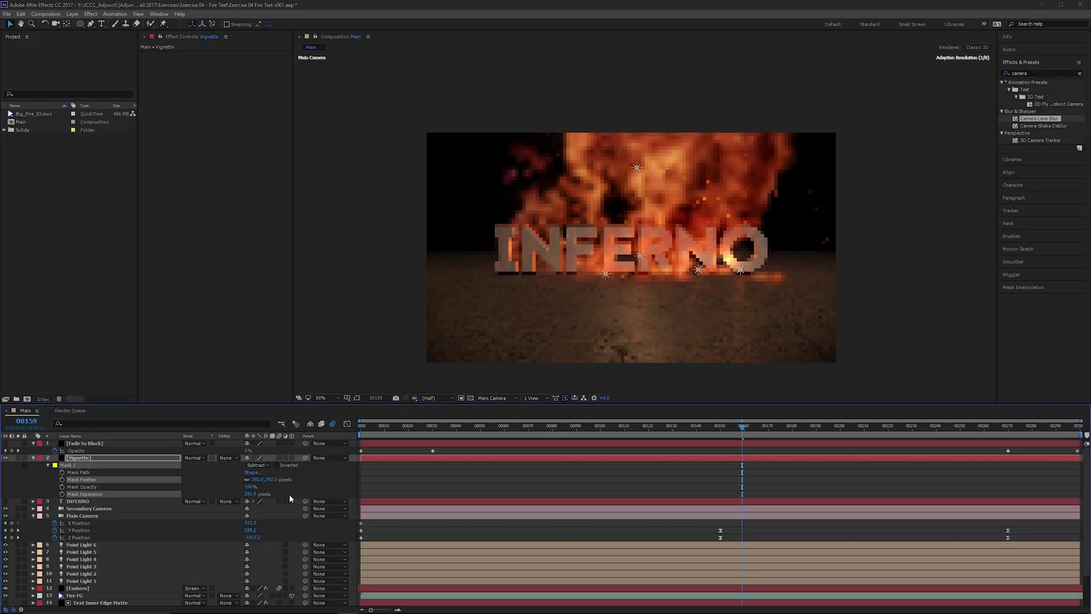
mouse_move(258, 479)
mouse_down()
mouse_move(273, 479)
mouse_move(231, 495)
mouse_up()
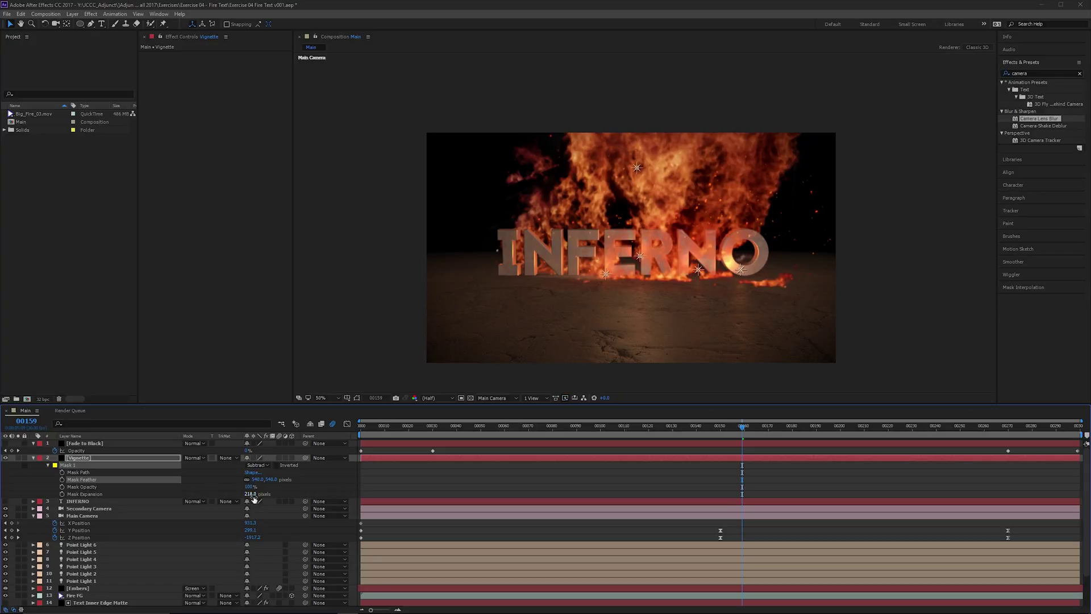
drag(253, 494, 226, 494)
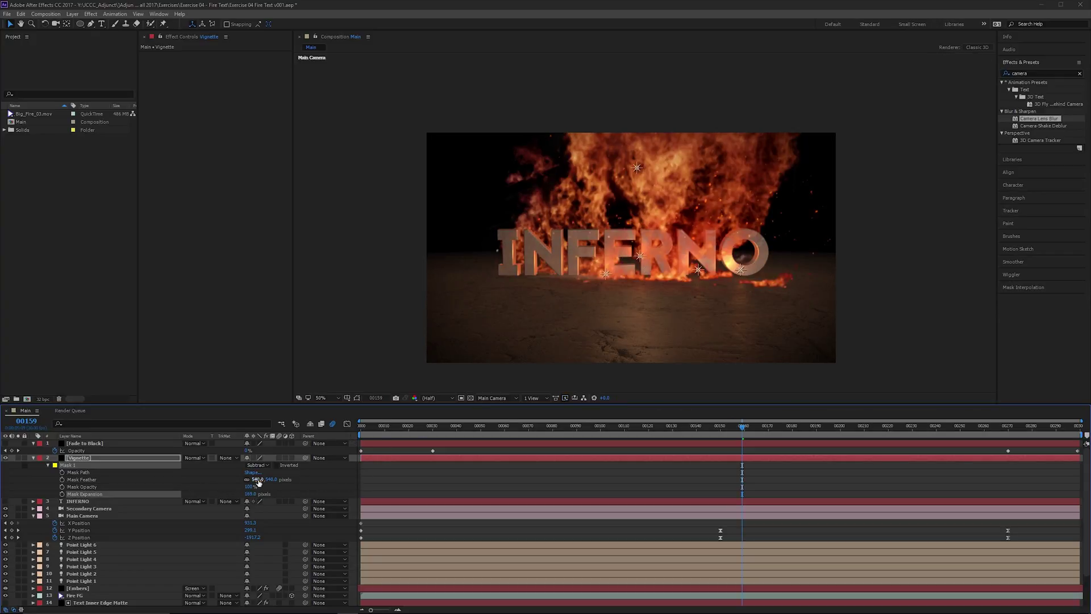
drag(256, 478, 310, 479)
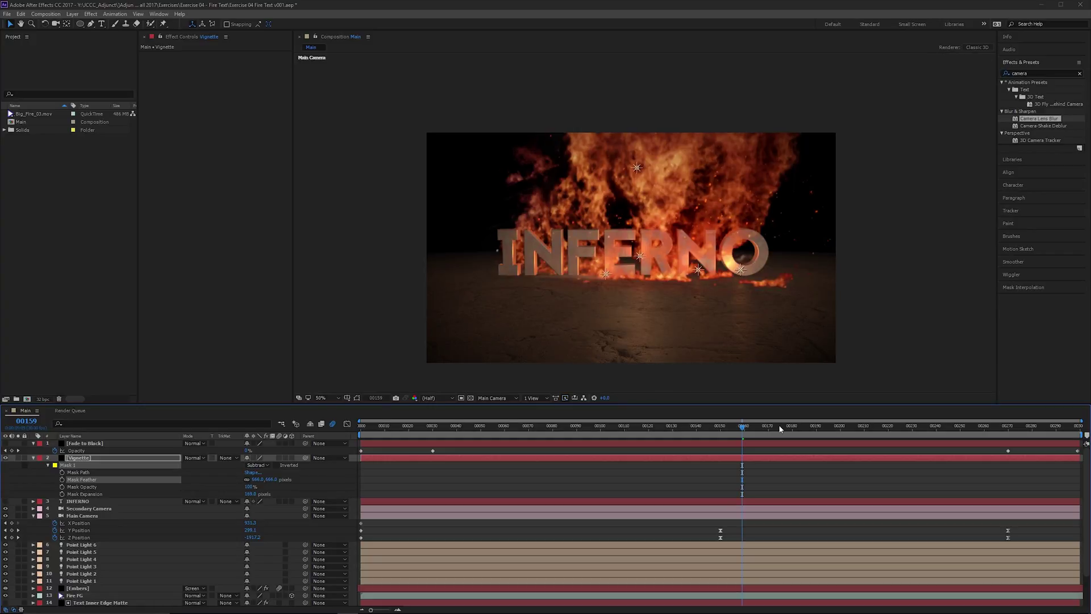
drag(765, 427, 634, 427)
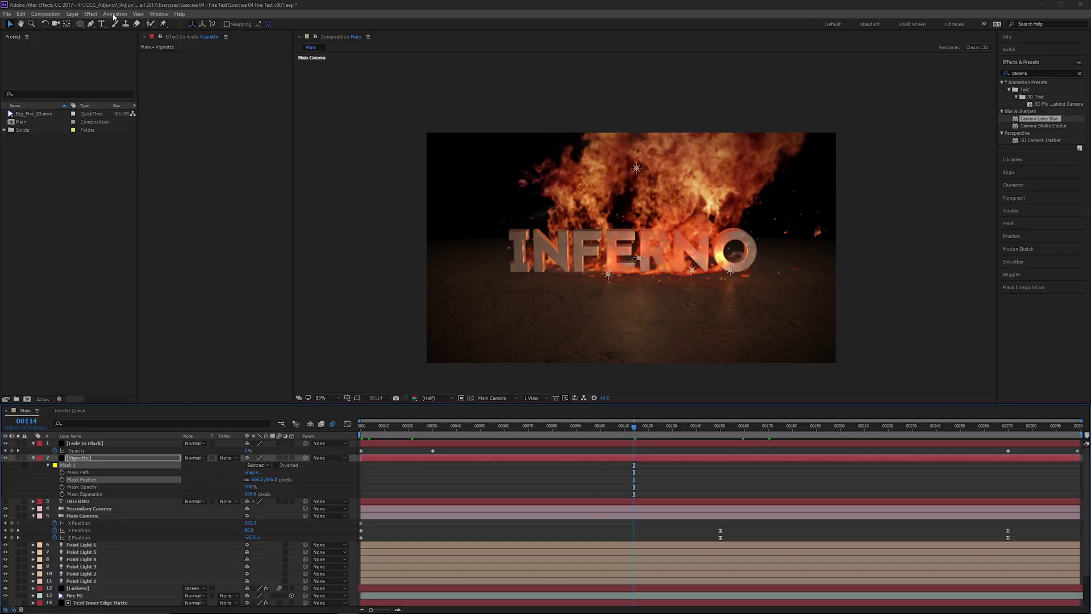
Step: Add an adjustment layer named Defocus with Camera Lens Blur applied
click(72, 14)
mouse_move(102, 24)
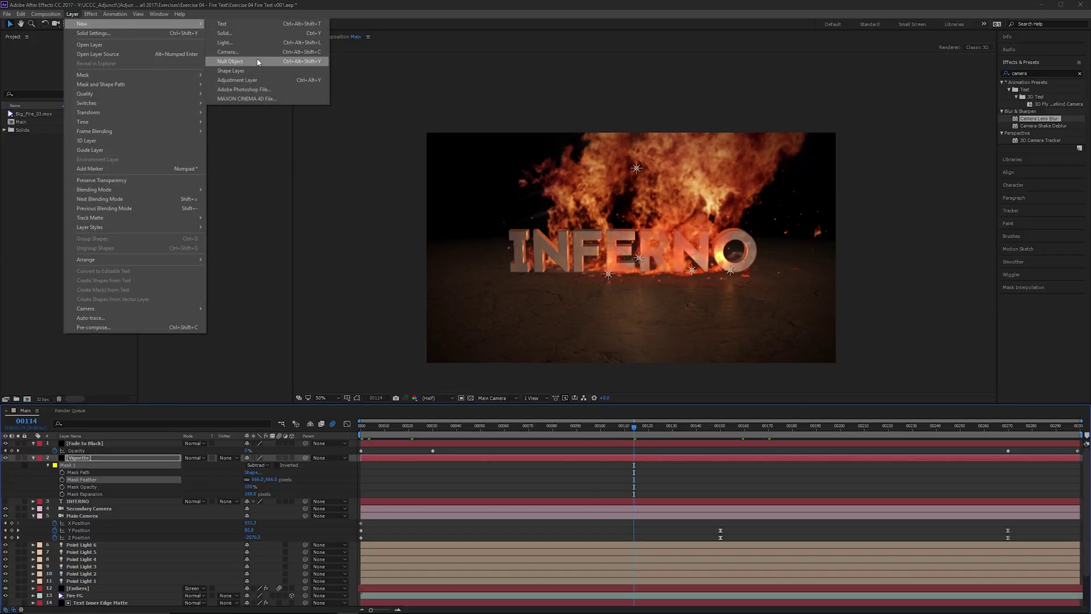
click(261, 80)
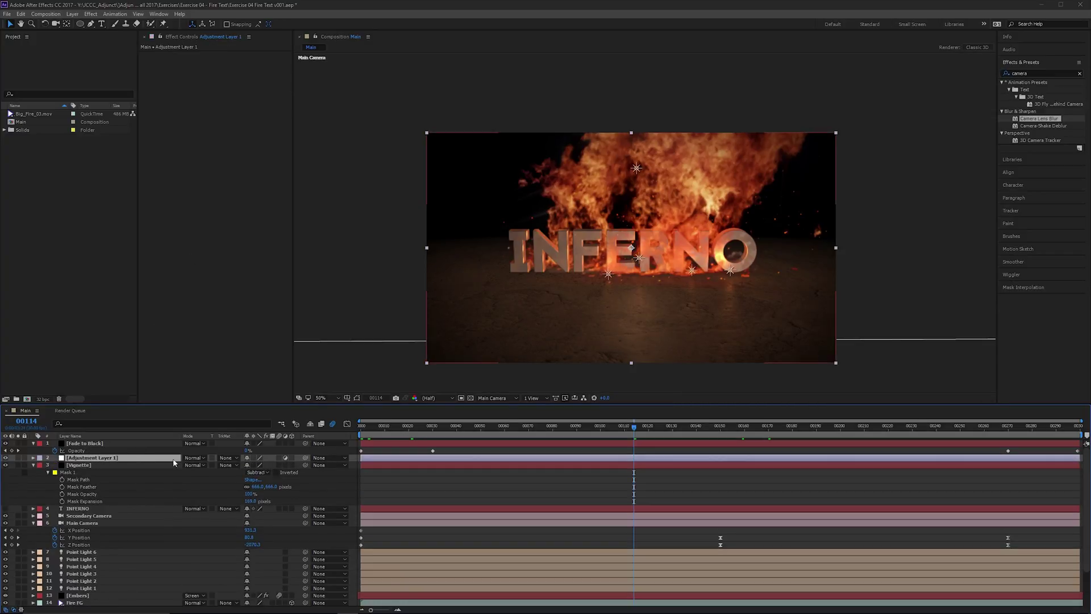
key(Return)
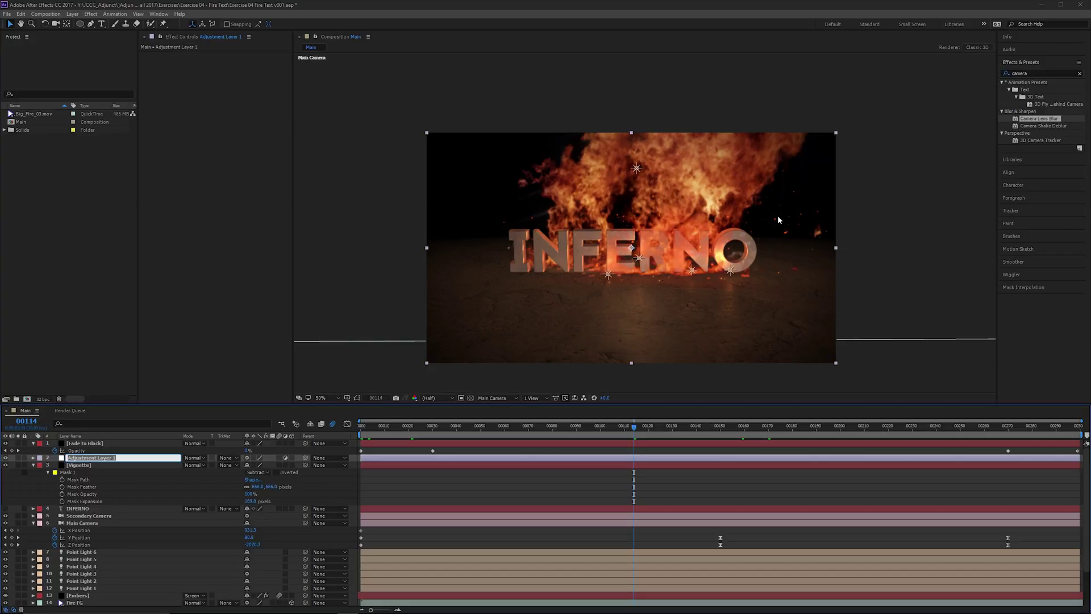
text(Defocus)
key(Return)
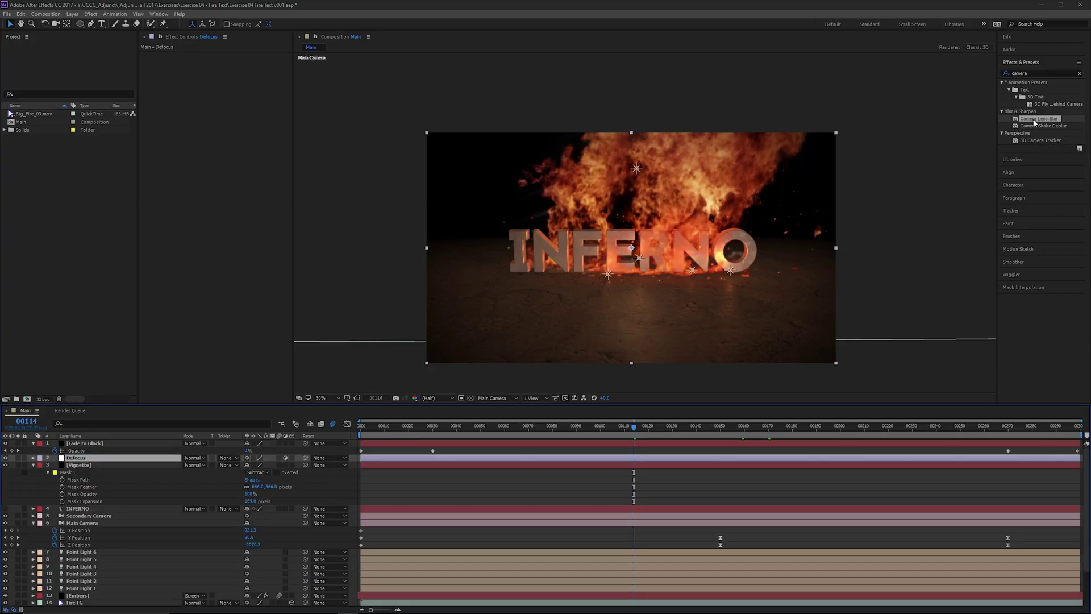
double_click(1035, 120)
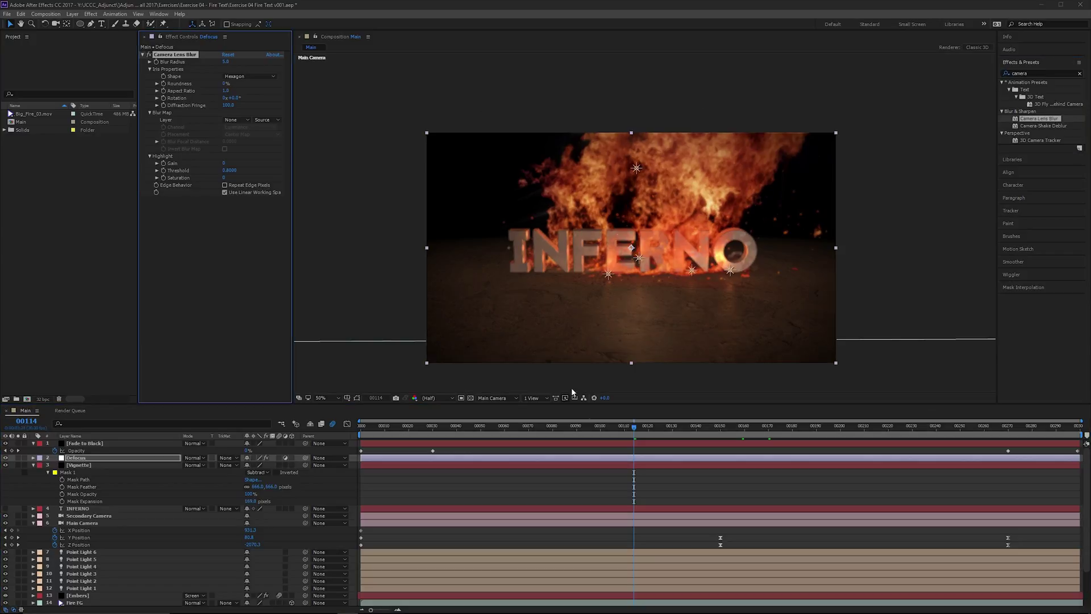
Step: Hide view overlays and set Blur Radius to 1 at frame 90
drag(438, 426, 506, 426)
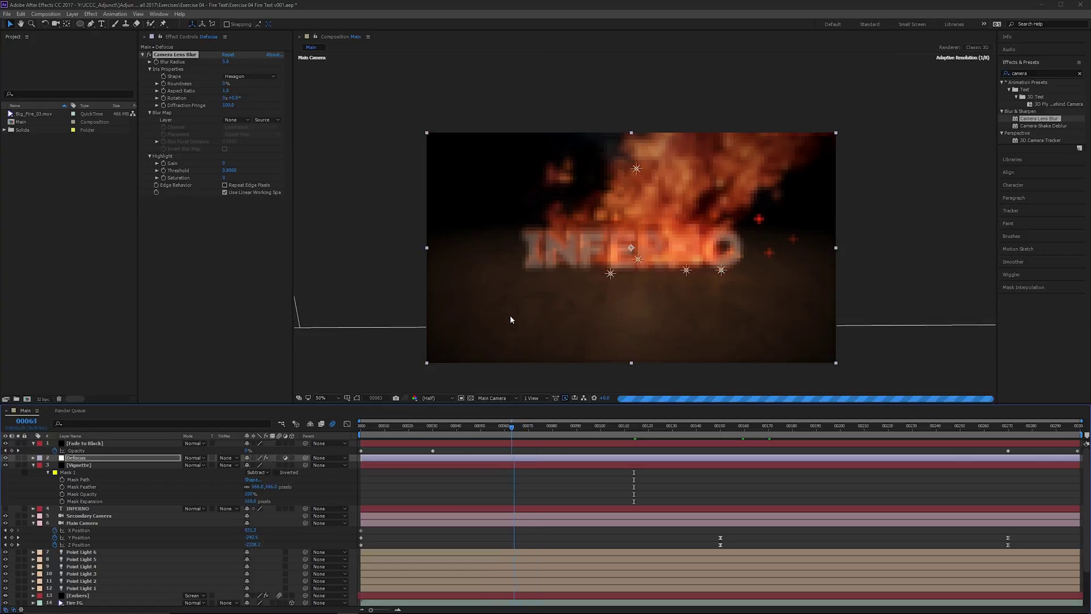
key(ctrl+shift+h)
click(576, 424)
key(ctrl+shift+h)
click(576, 397)
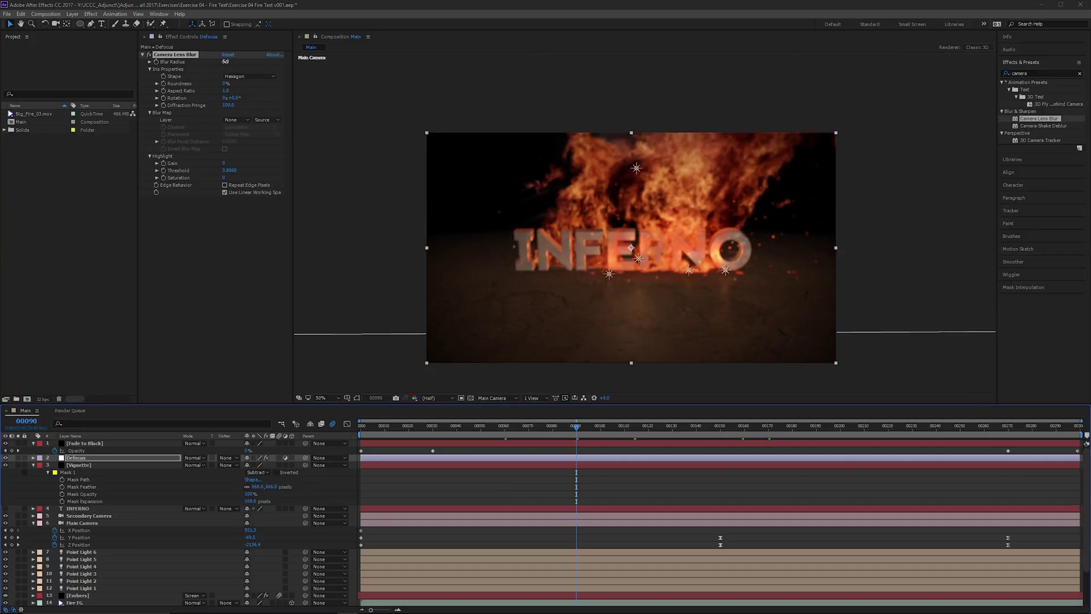
click(226, 62)
text(1)
key(Return)
scroll(597, 216, up, 2)
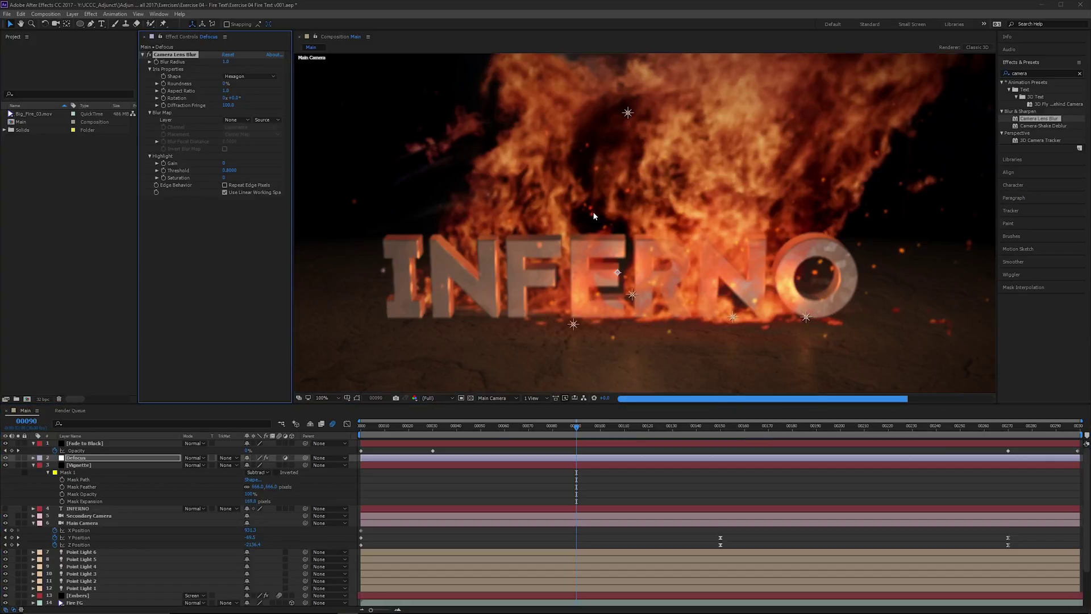
scroll(595, 216, down, 2)
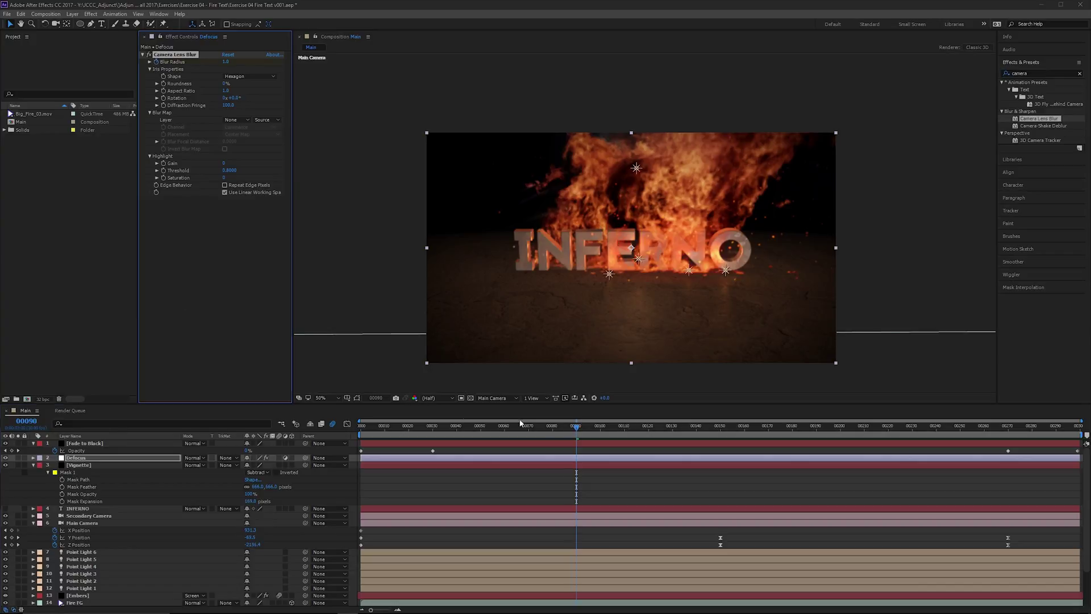
Step: Keyframe a 200 Blur Radius at frame 0 and enable Repeat Edge Pixels
key(Home)
click(227, 61)
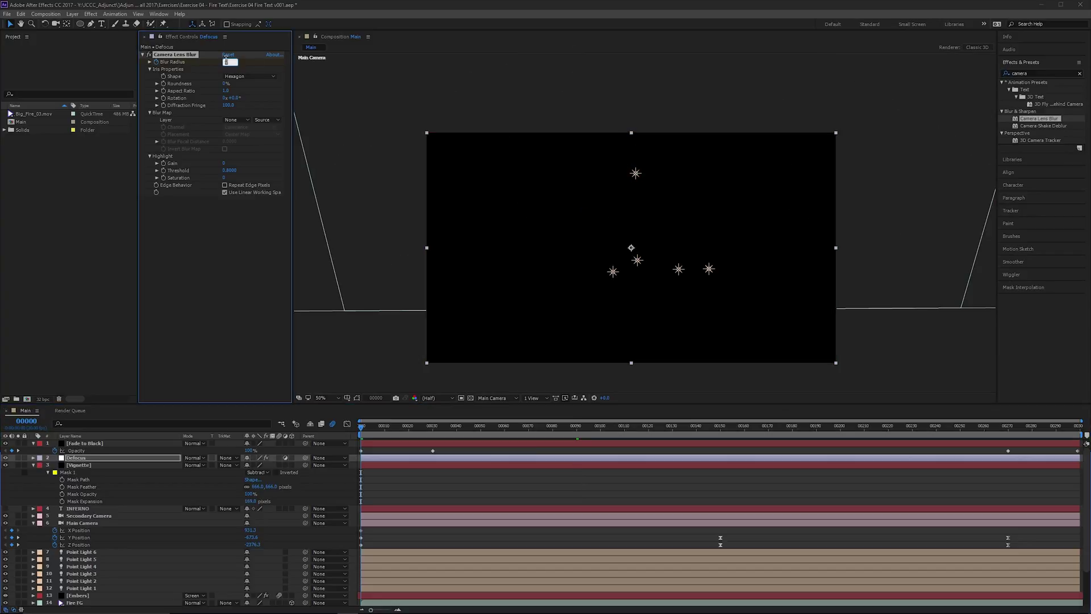
click(397, 427)
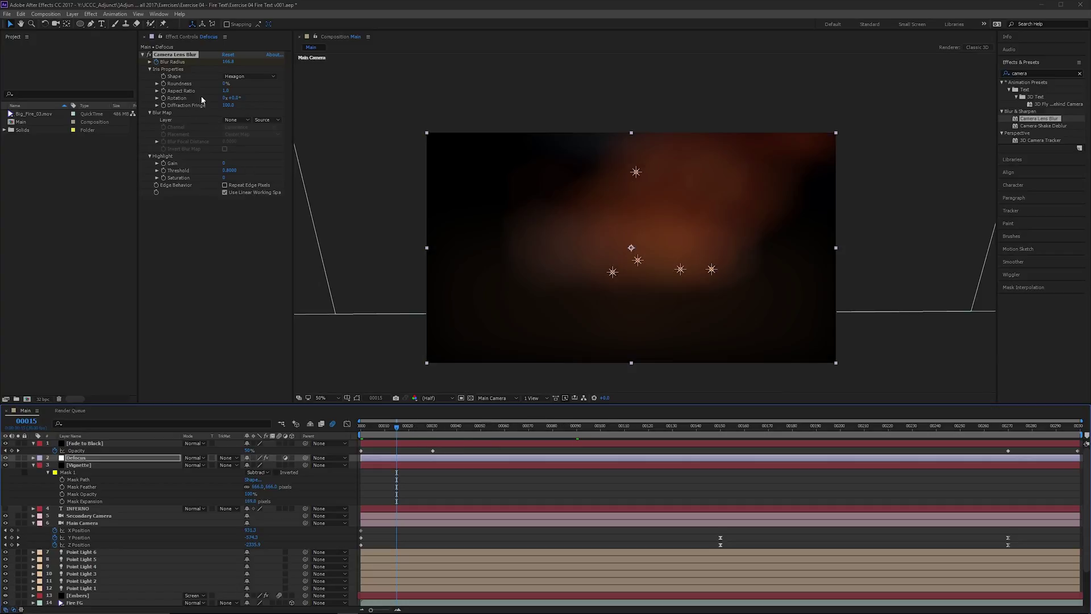
click(428, 427)
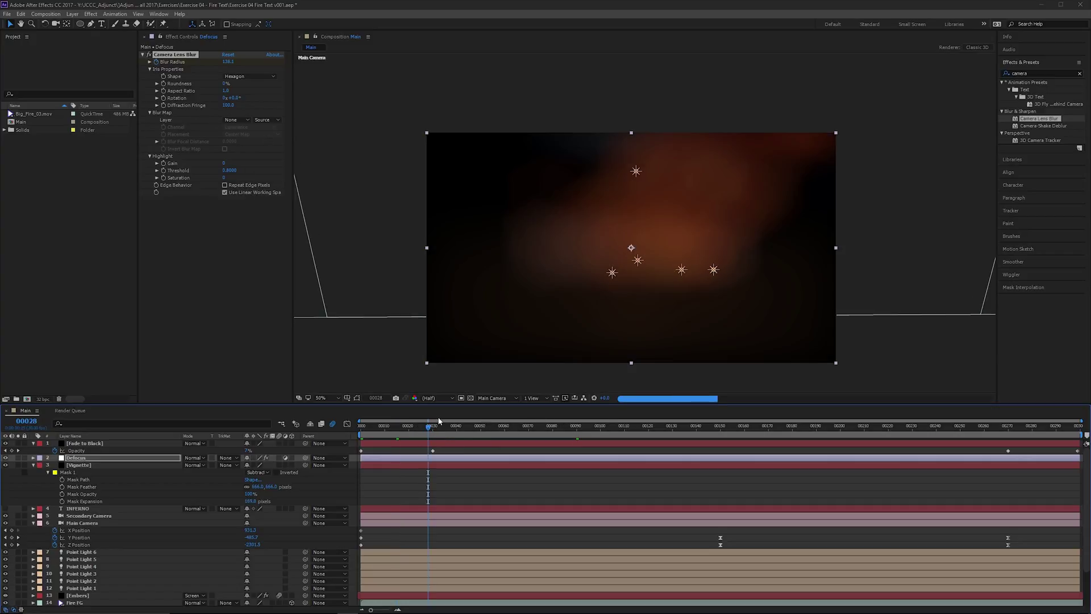
click(225, 185)
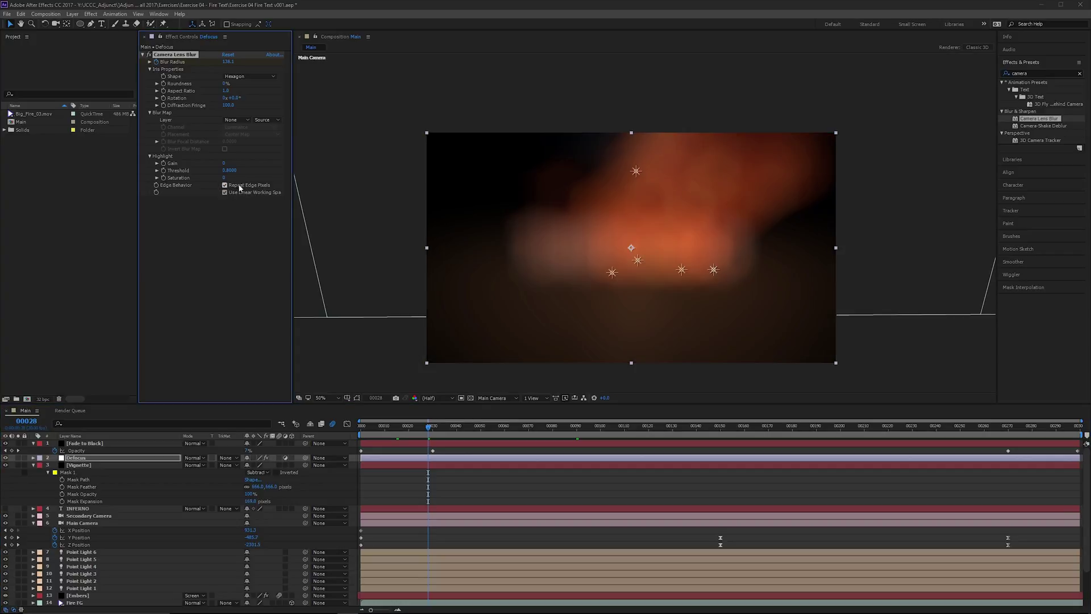
Step: Check frames 50, 67, 84 and 101 as INFERNO sharpens, then select Defocus
click(479, 425)
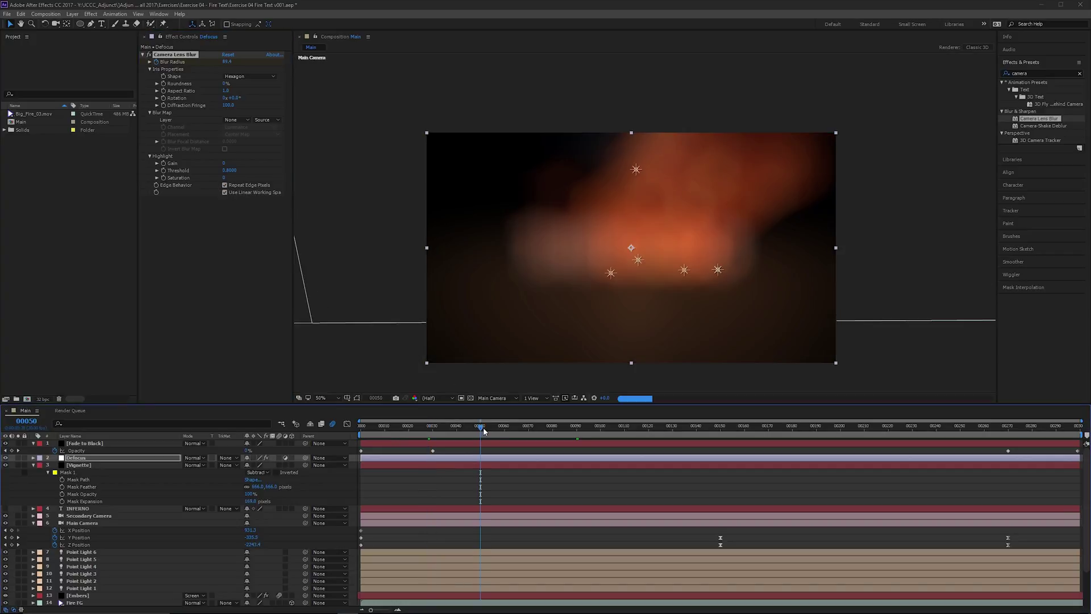
click(521, 425)
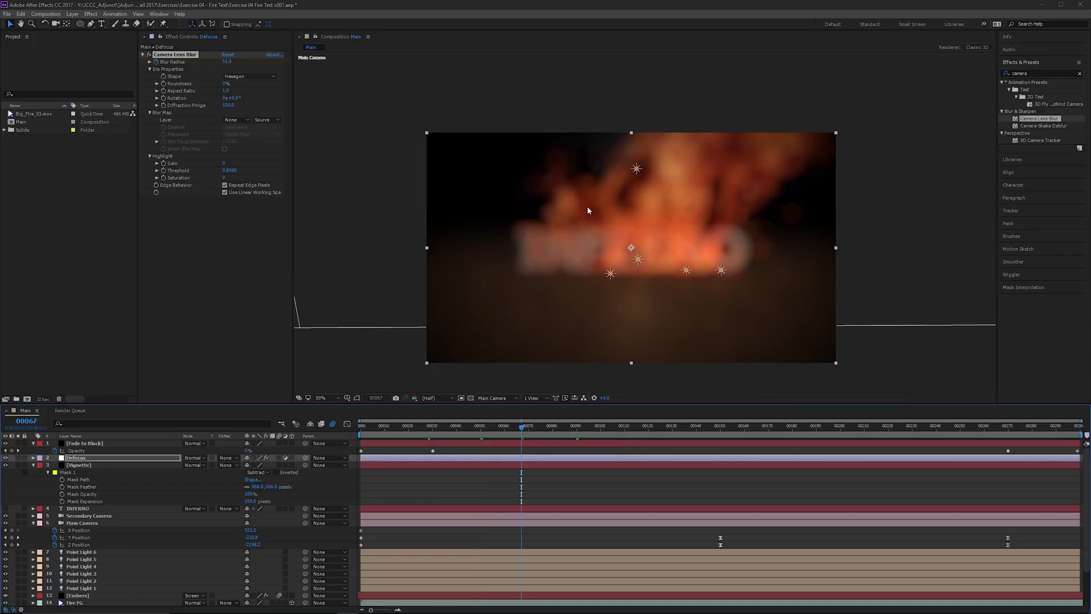
click(563, 426)
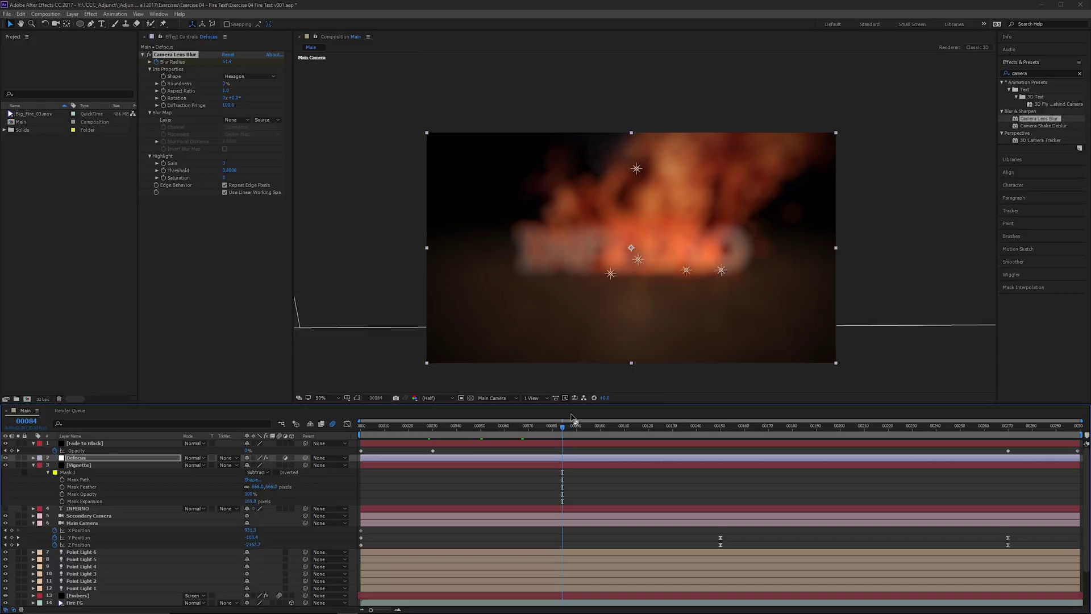
click(604, 426)
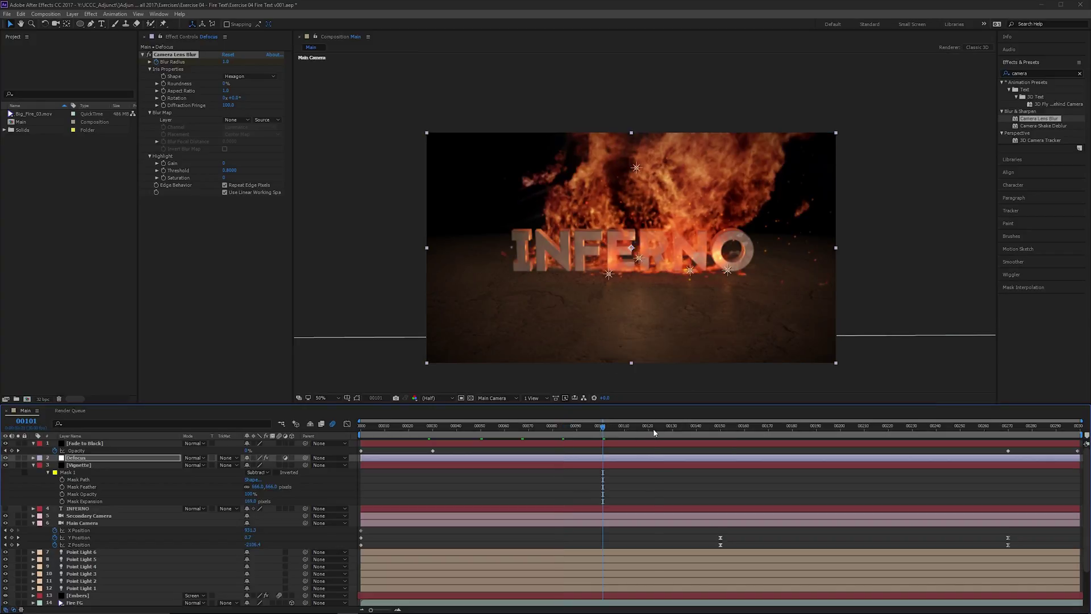
click(575, 425)
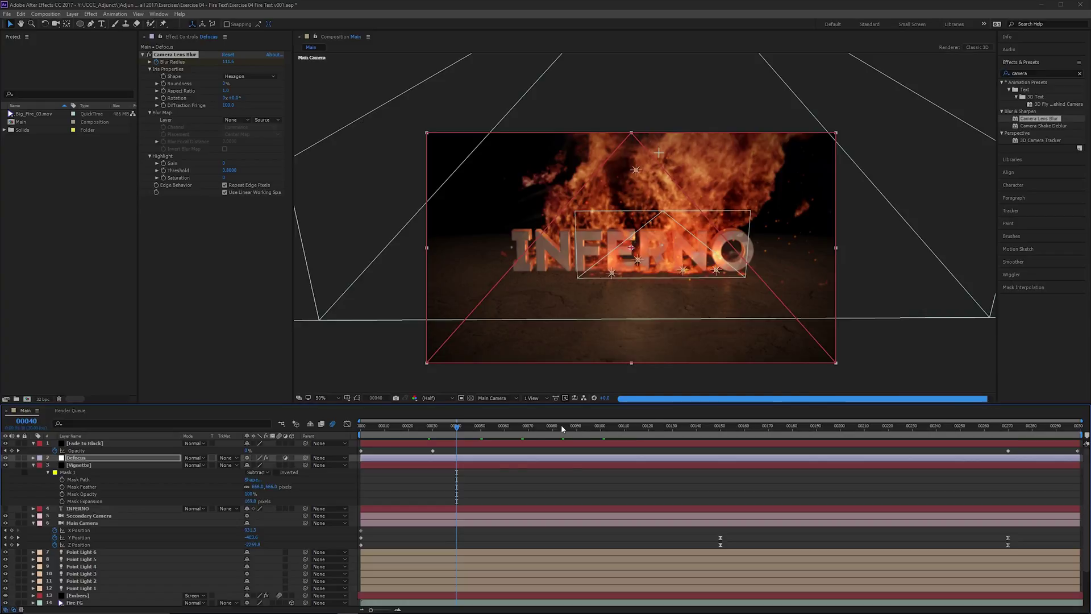
click(174, 462)
click(181, 458)
Step: Apply Easy Ease to the final Blur Radius keyframe in the Graph Editor
key(u)
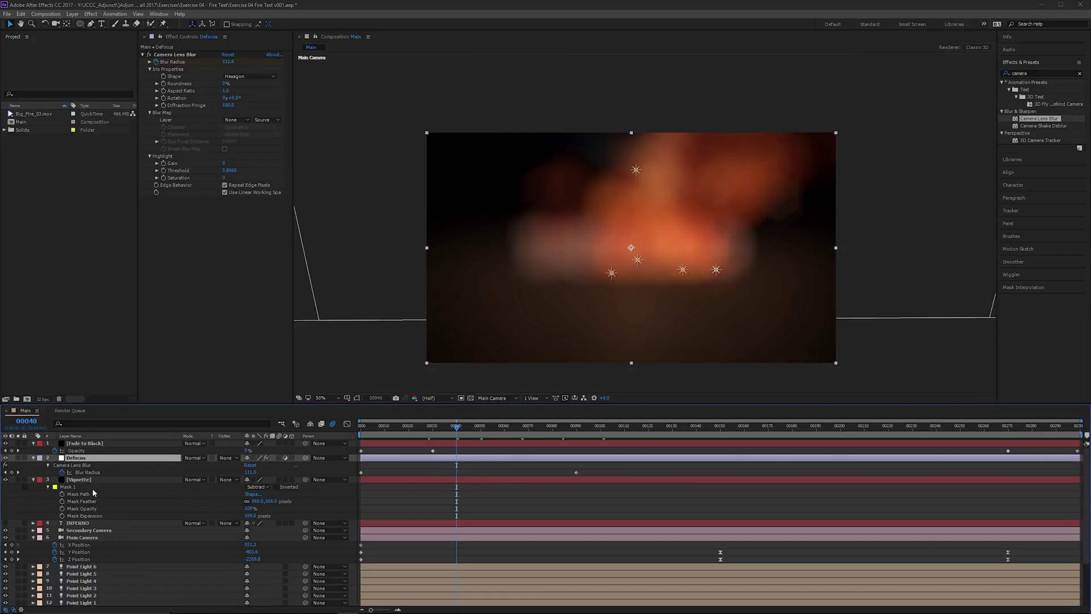
click(86, 471)
click(347, 424)
click(578, 504)
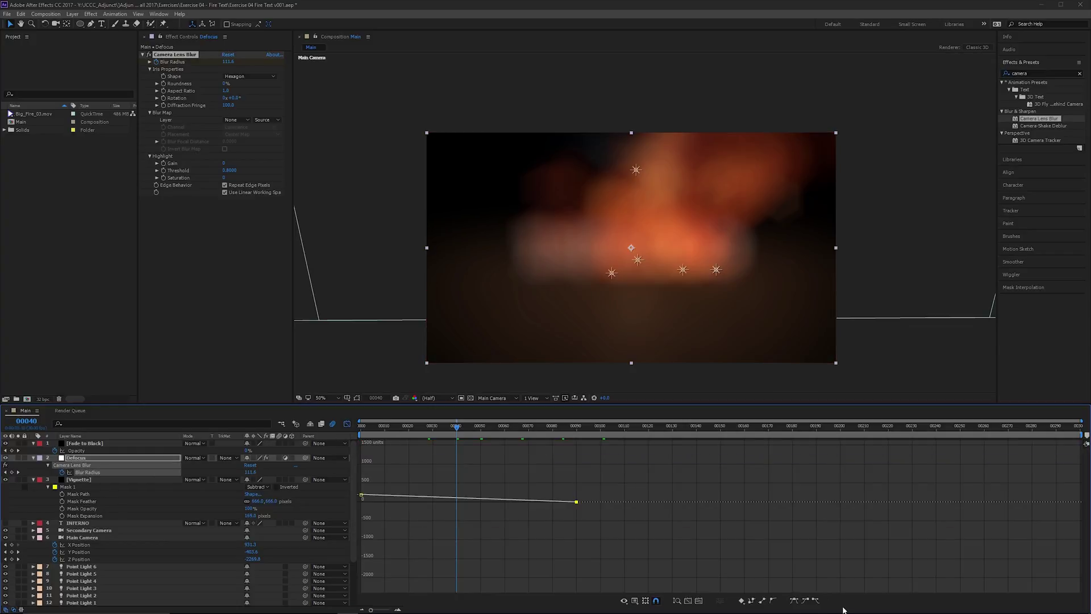
click(794, 601)
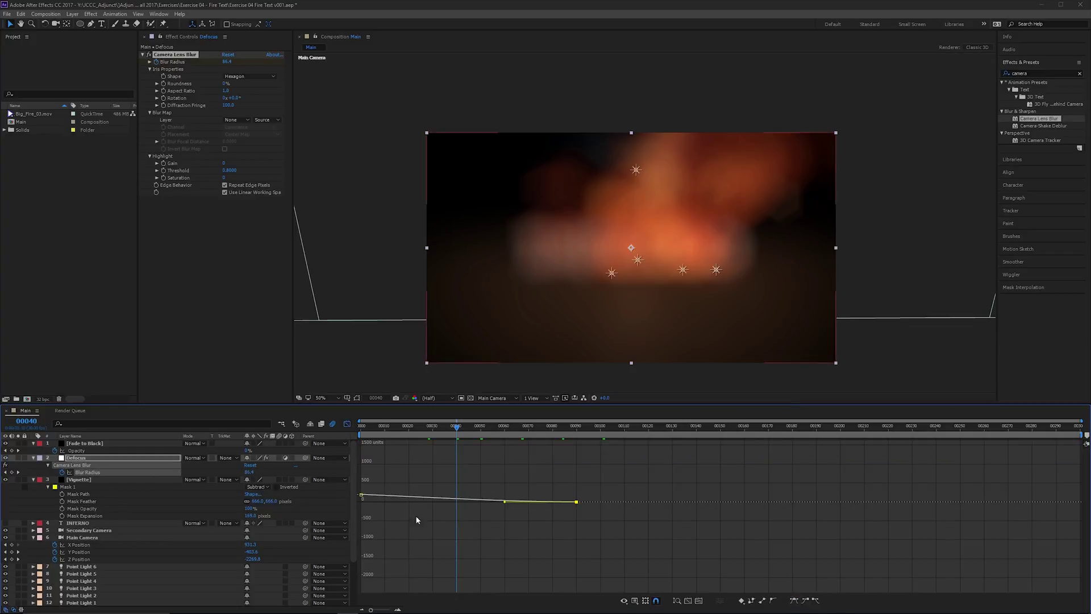
click(347, 424)
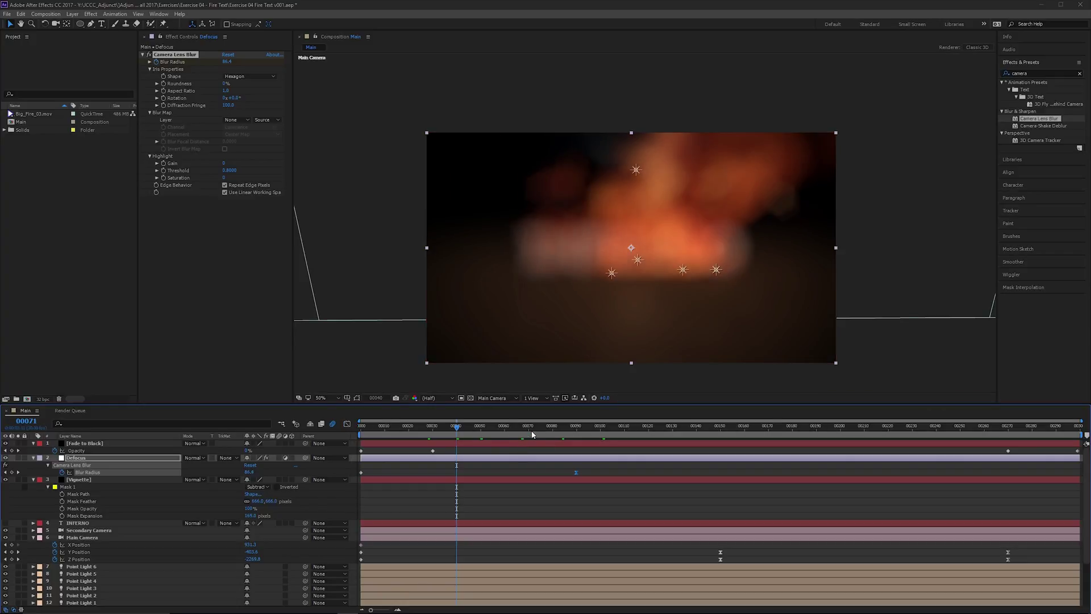
Step: Check the eased blur at frames 71, 91 and 143, then return to frame 0
click(531, 425)
click(578, 426)
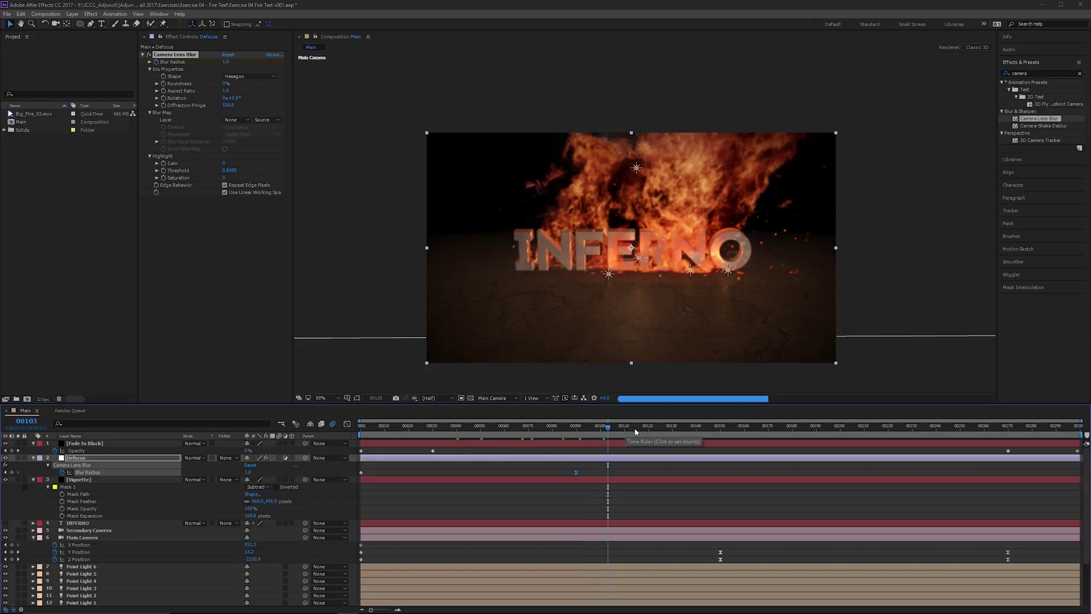
click(703, 425)
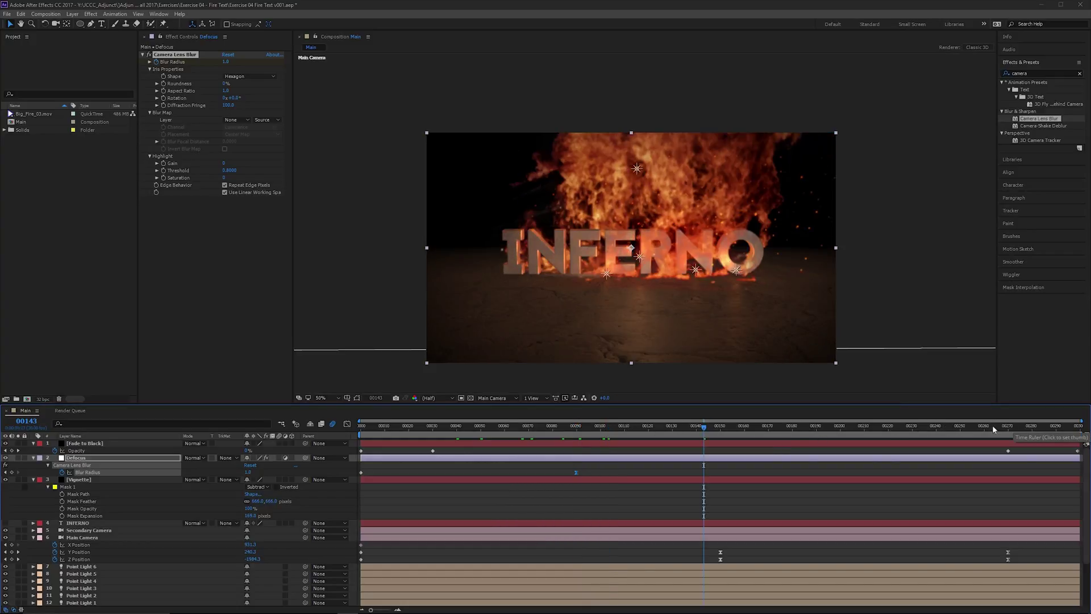
click(375, 425)
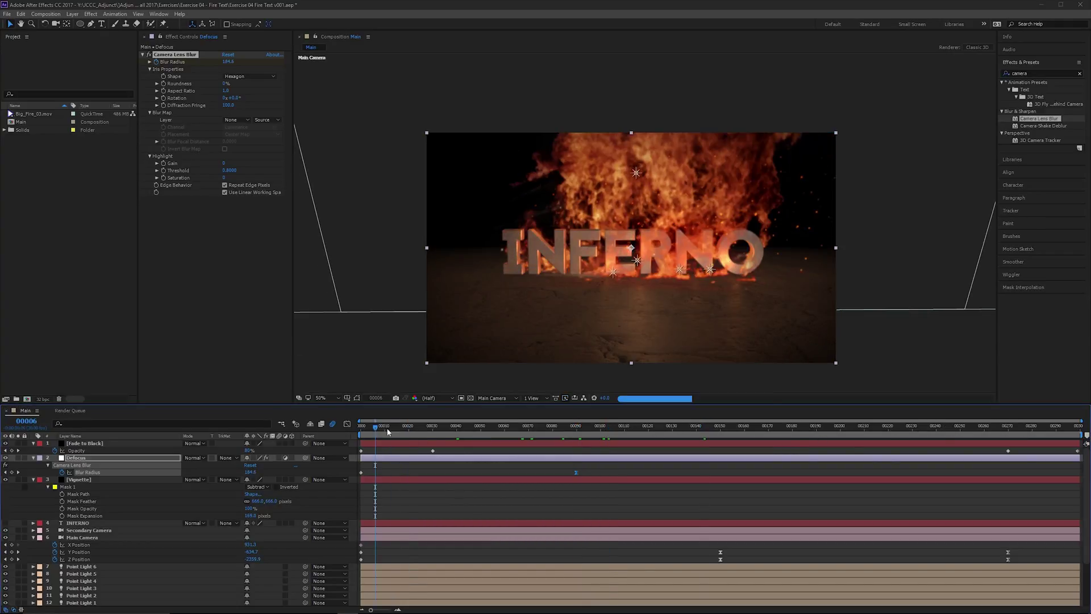
click(361, 426)
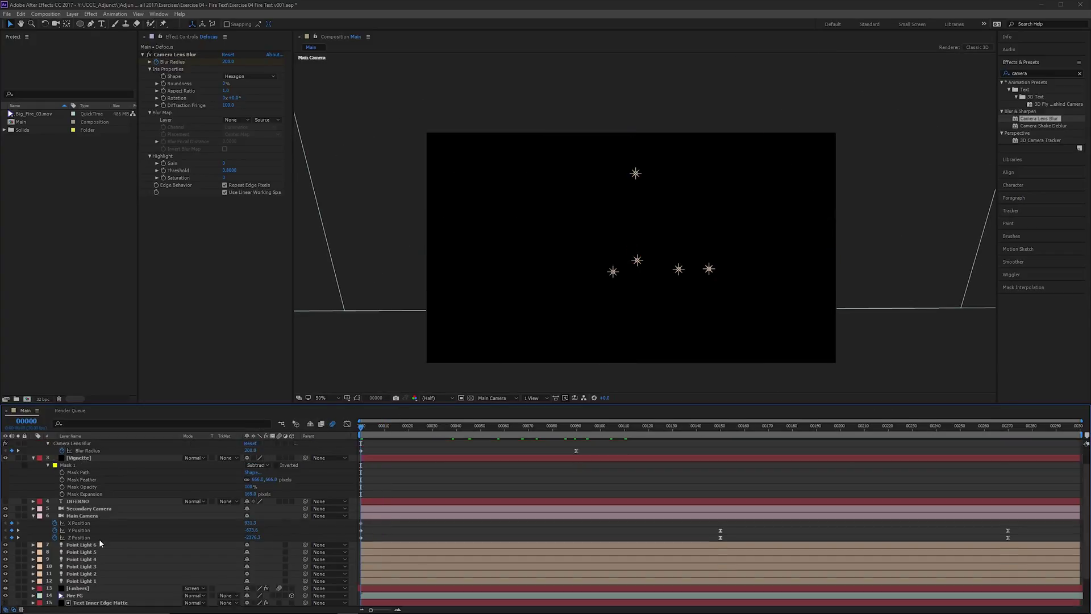
scroll(99, 543, down, 2)
Step: Rename the two ember layers to Embers MG and Embers BG
click(84, 553)
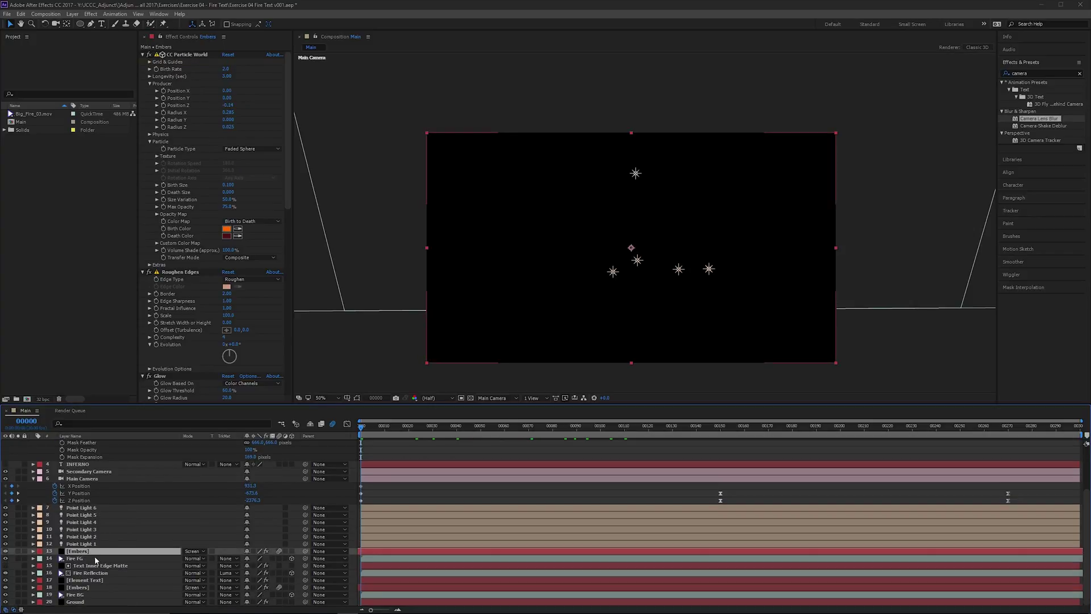
right_click(97, 556)
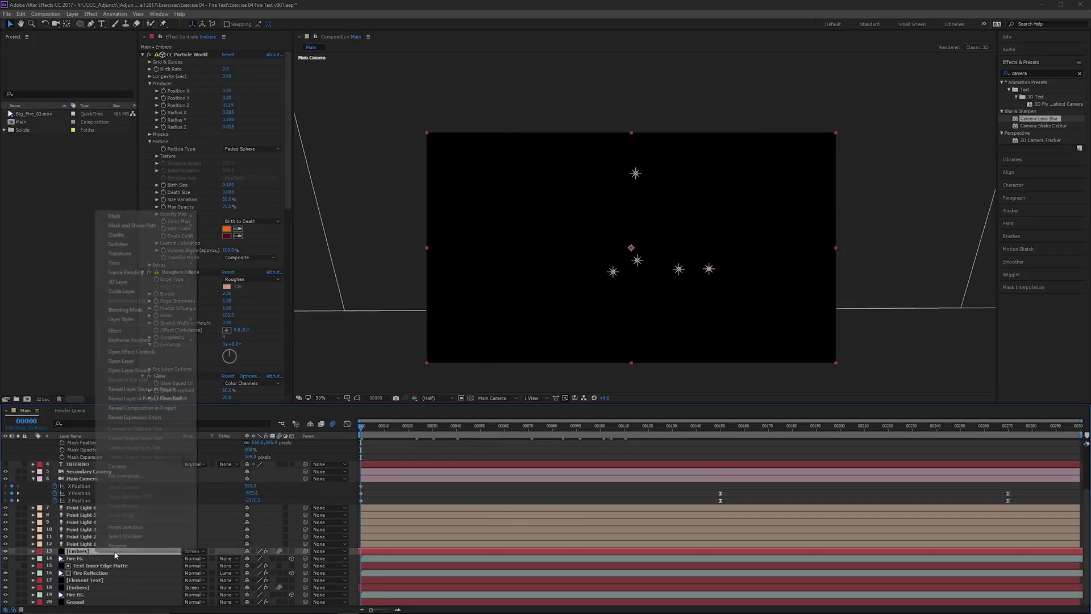
click(129, 463)
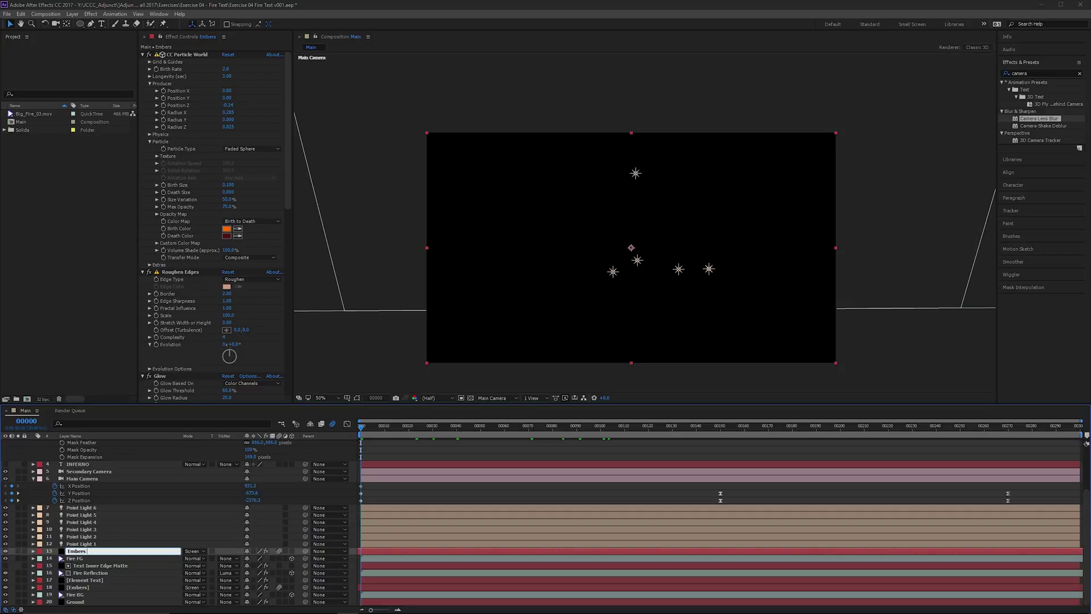
click(129, 550)
text(MG)
key(Return)
right_click(104, 587)
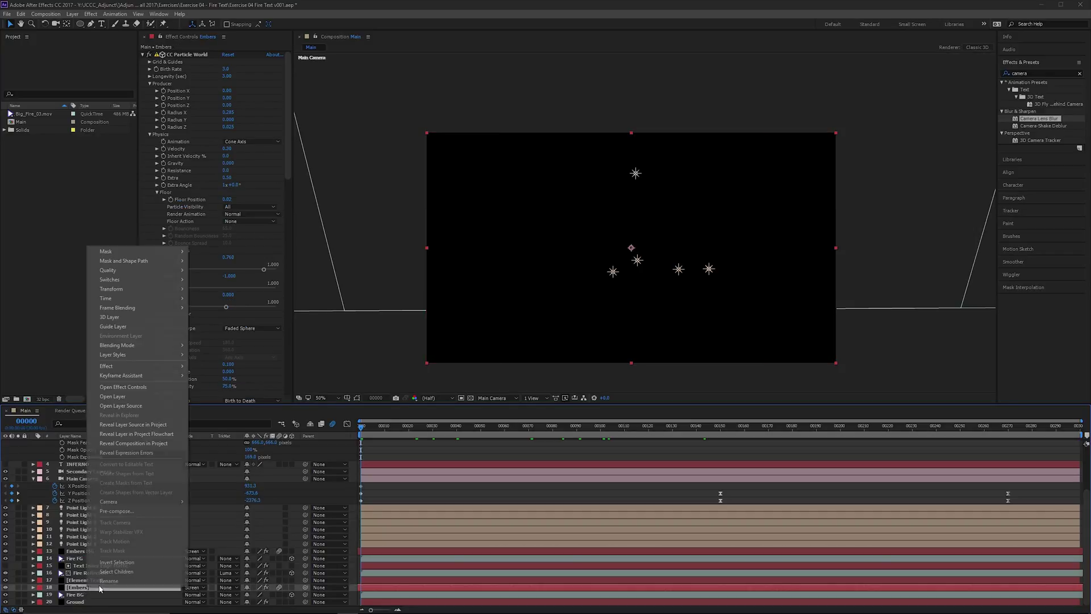
click(109, 581)
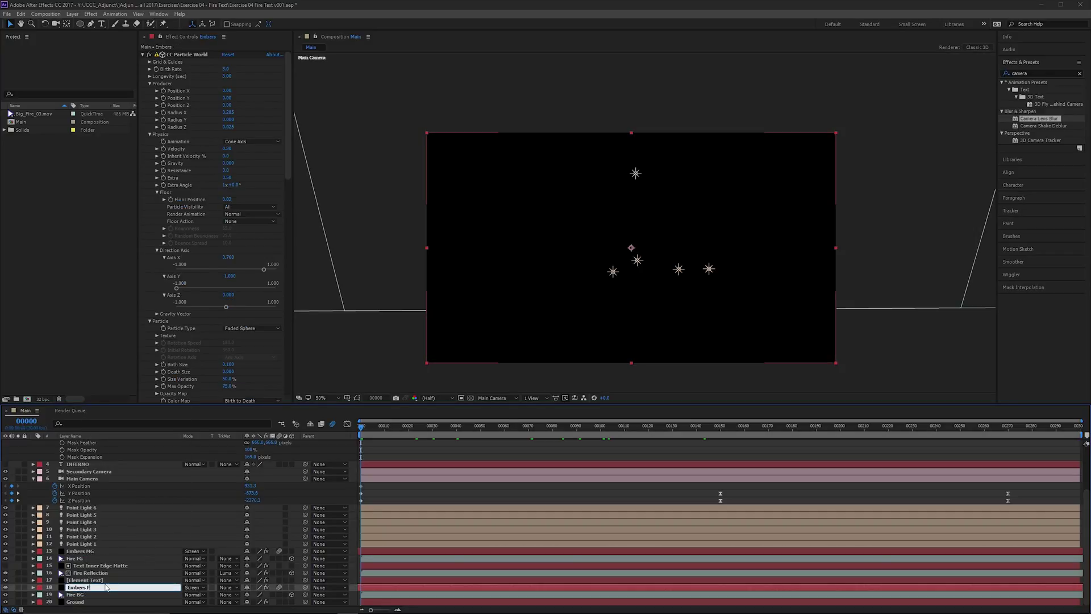
key(Return)
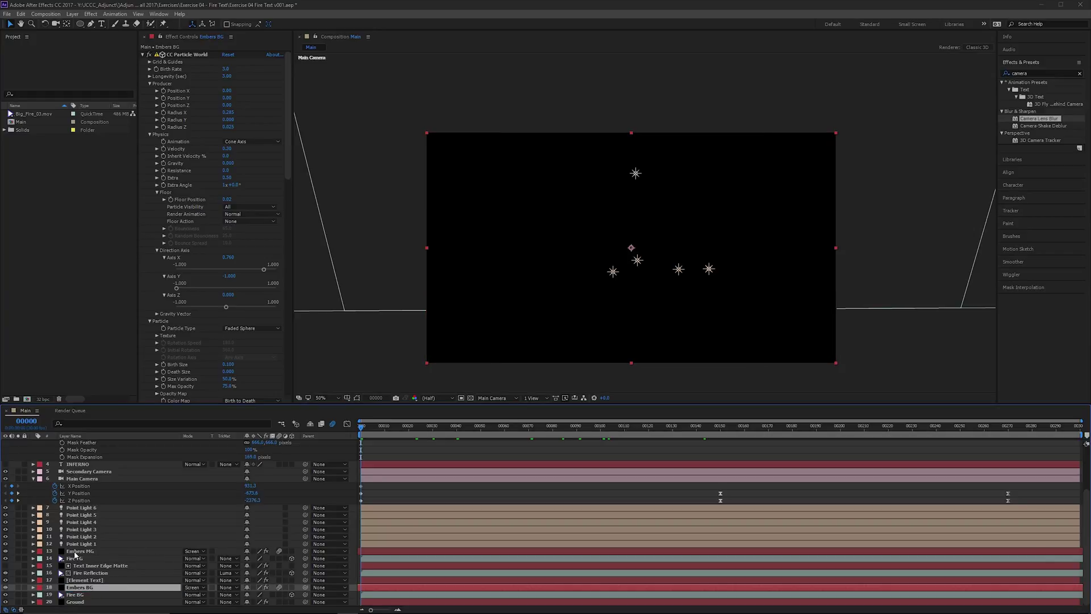
Step: Duplicate Embers MG, move the copy above Point Light 6, and rename it
click(100, 552)
key(ctrl+d)
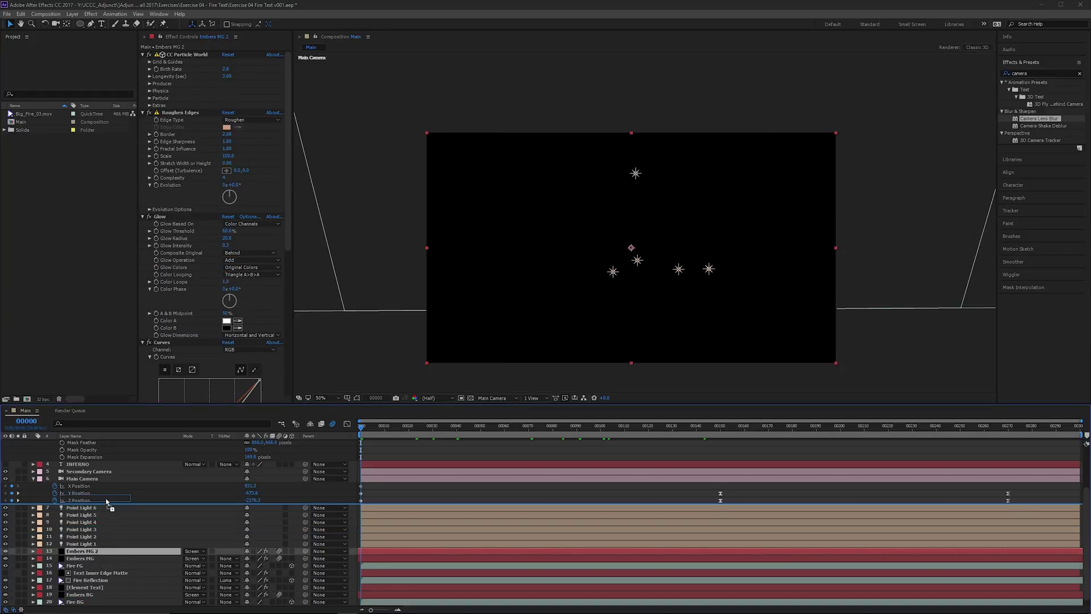
drag(99, 552, 107, 508)
key(Return)
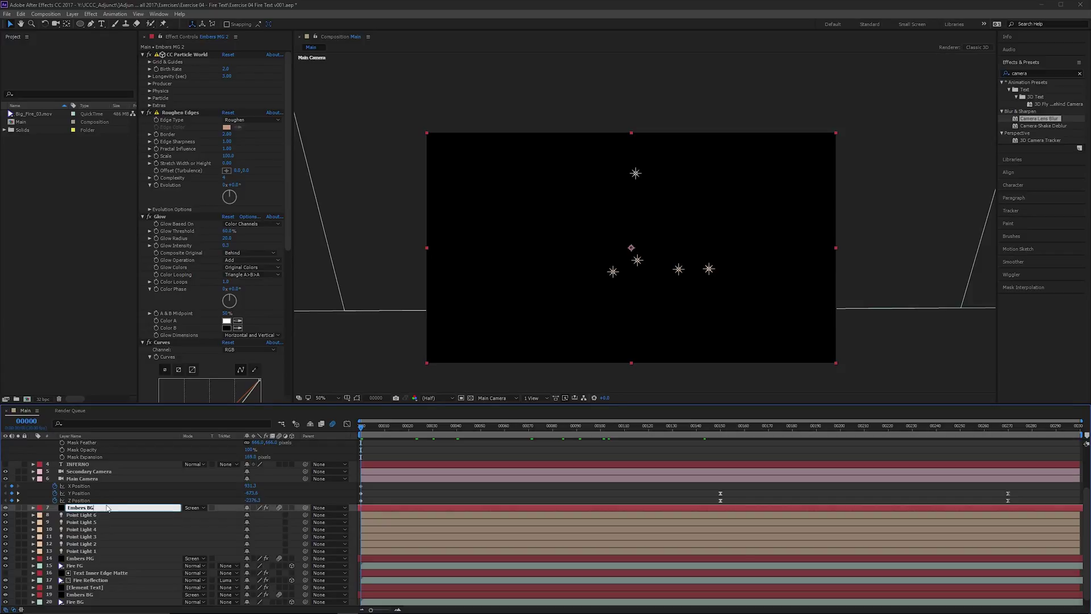
key(Return)
Step: Solo Embers BG and scrub its CC Particle World Producer position deeper into the scene
click(564, 428)
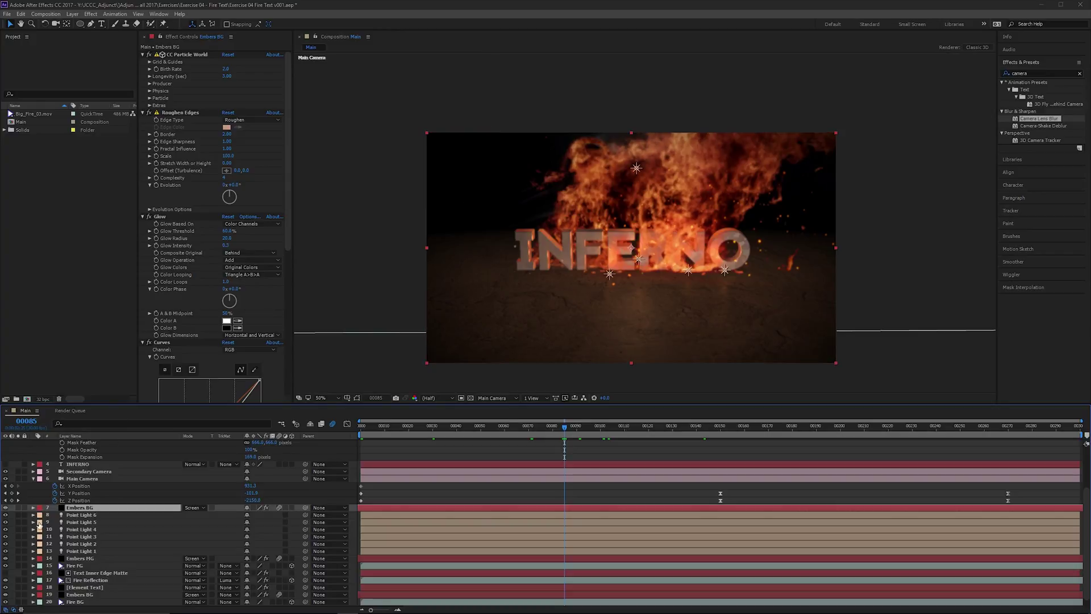
click(23, 508)
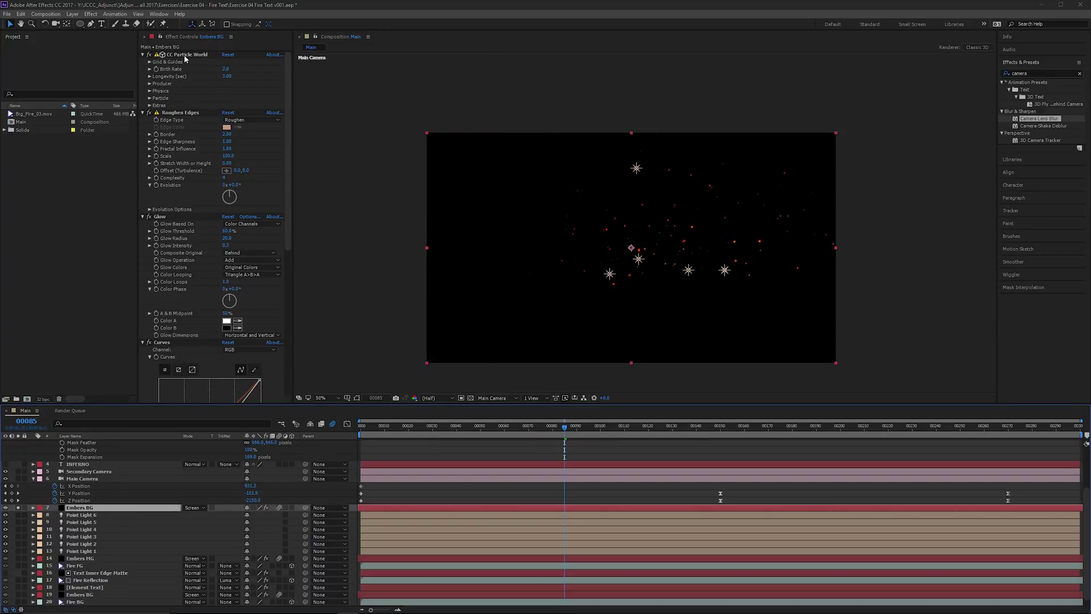
click(184, 55)
click(150, 83)
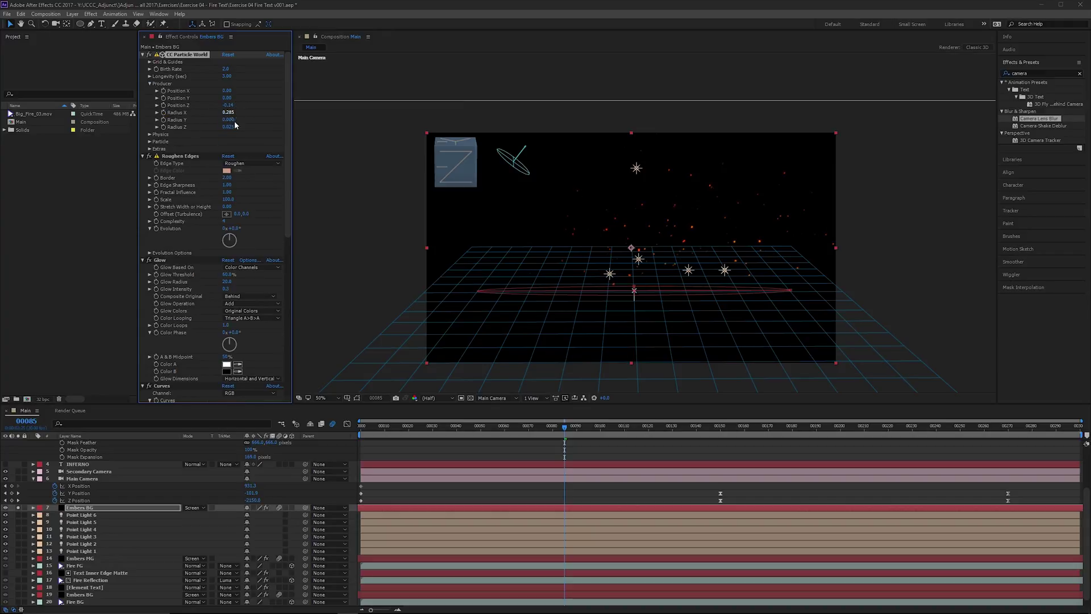
drag(229, 127, 238, 130)
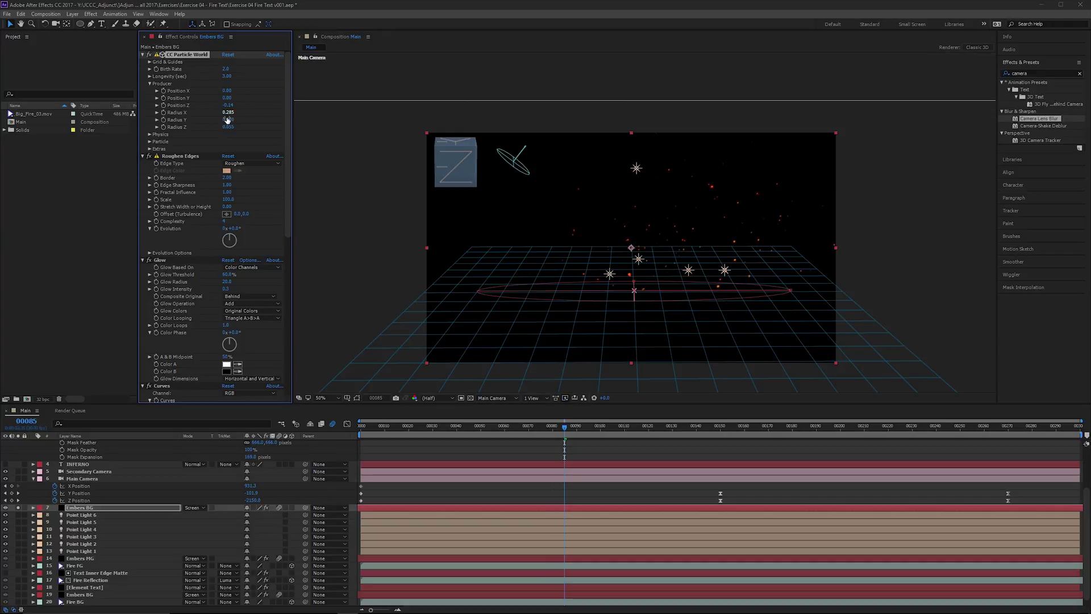
drag(224, 106, 231, 105)
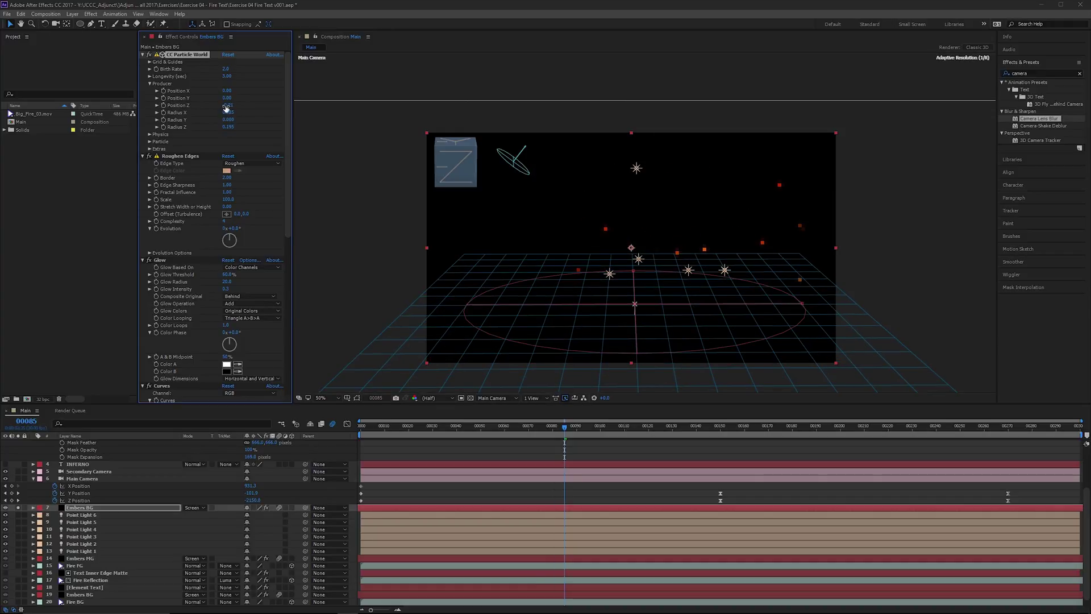
Step: Unsolo the layer and fine-tune the emitter's depth and height toward INFERNO
click(17, 508)
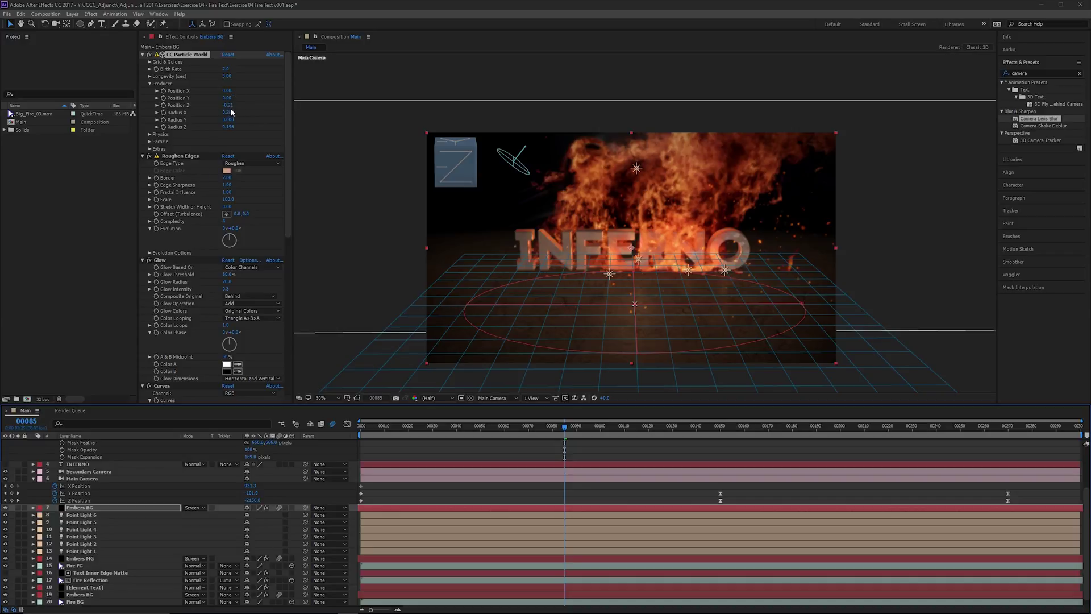
drag(227, 106, 221, 106)
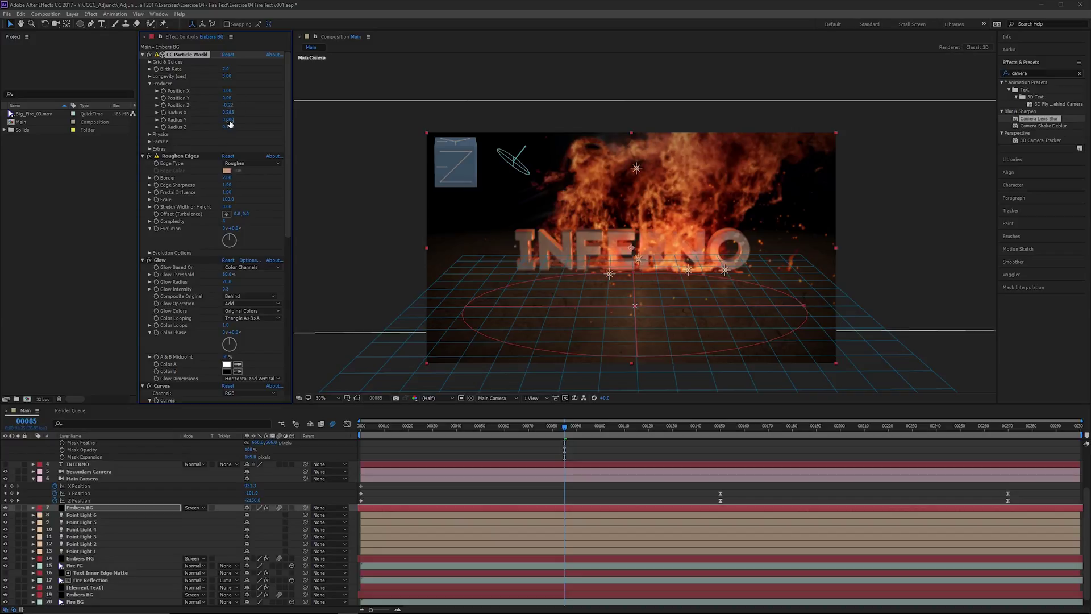
drag(229, 97, 227, 97)
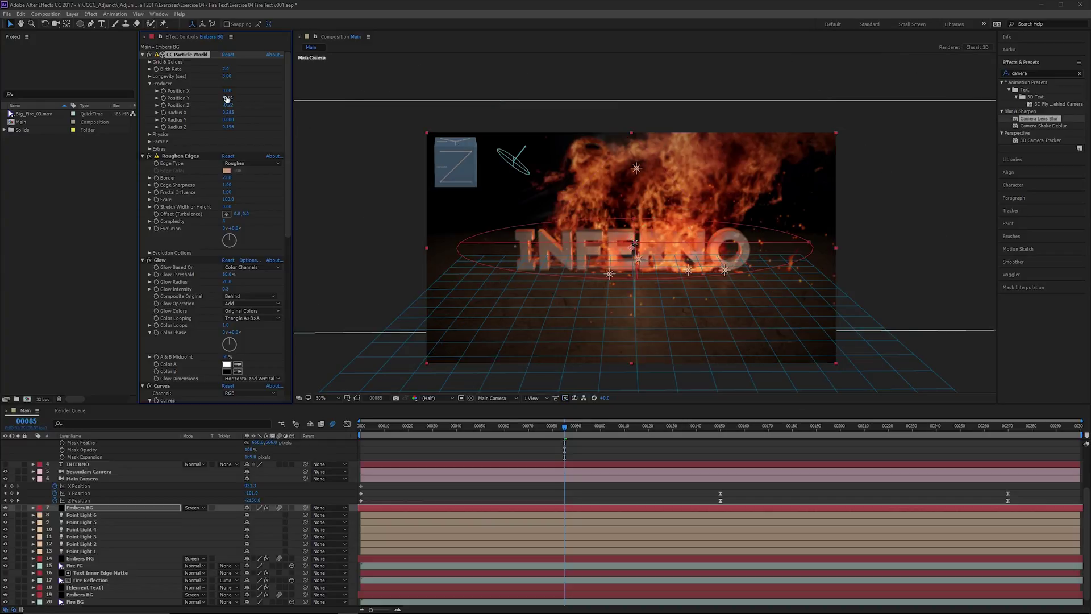
mouse_move(229, 98)
mouse_down()
mouse_move(229, 127)
mouse_move(230, 112)
mouse_up()
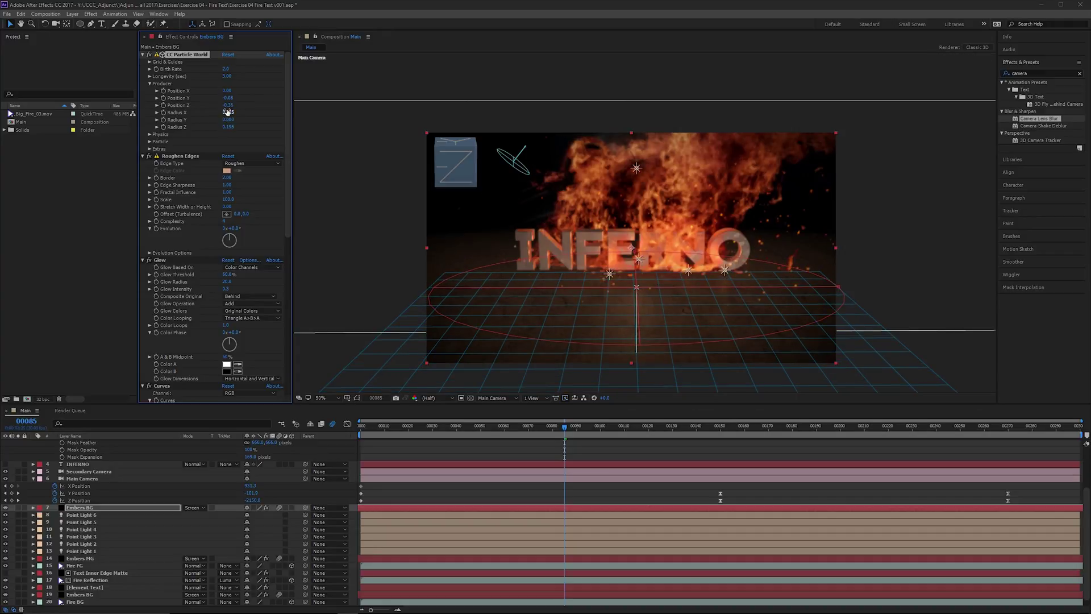
Step: Enlarge the Embers BG Producer Radius X, checking the embers across frames 54 to 82
click(455, 427)
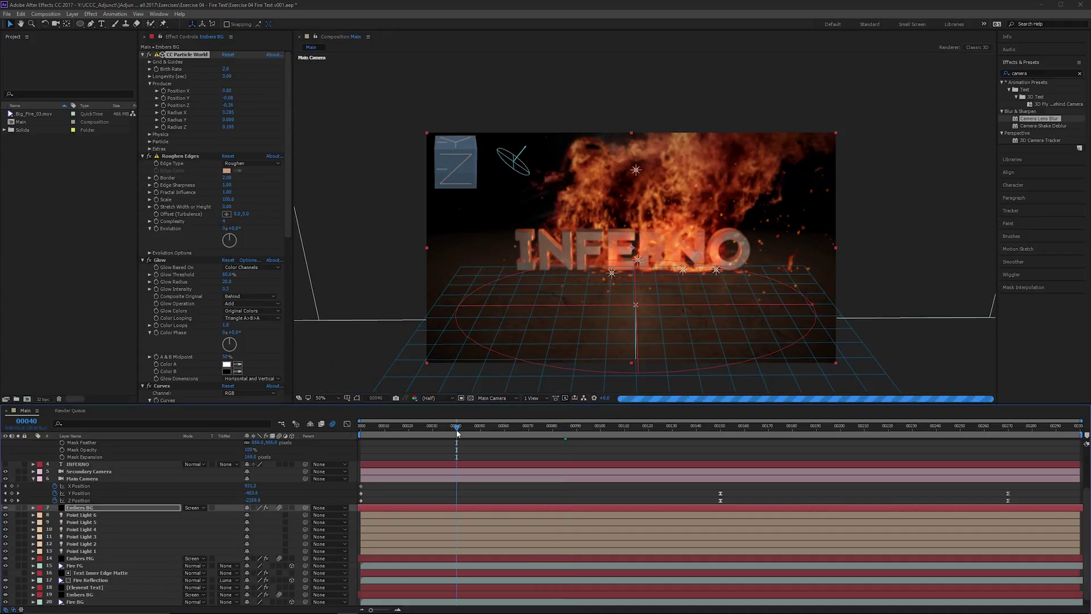
drag(457, 427, 476, 427)
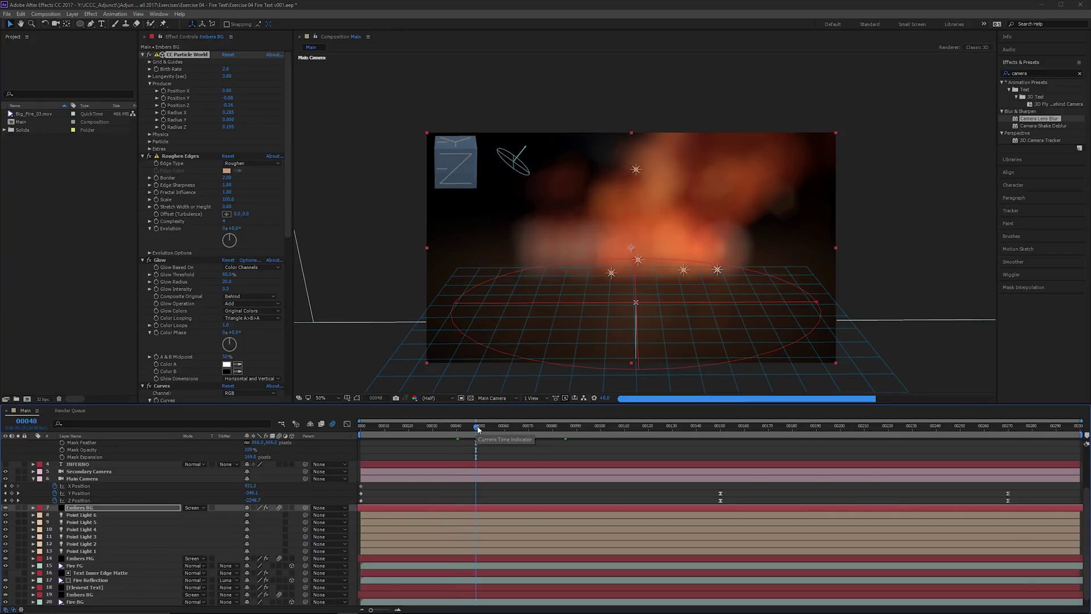
click(490, 426)
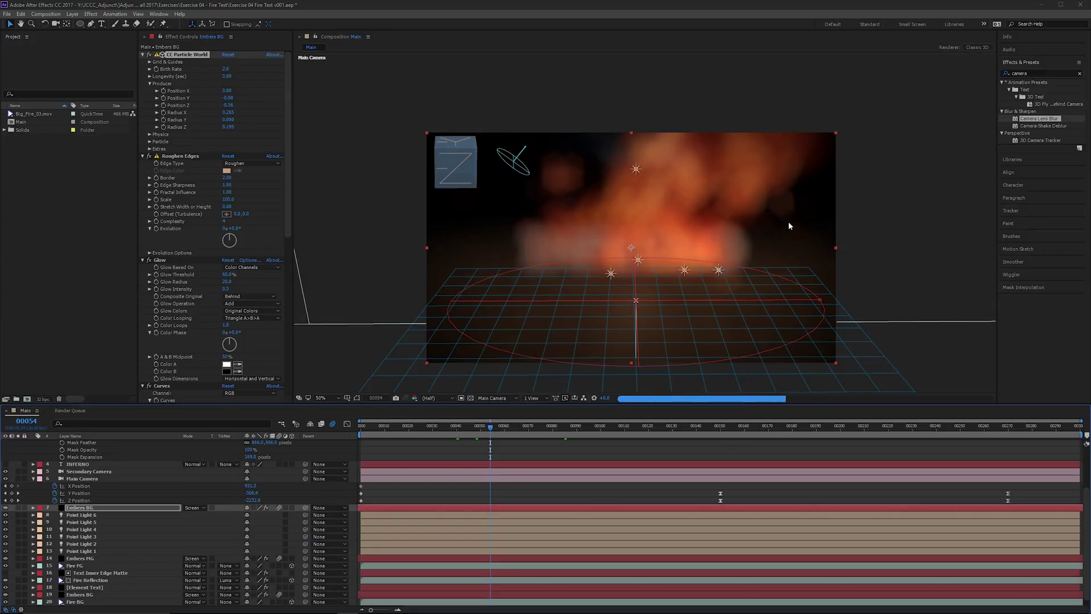
click(501, 427)
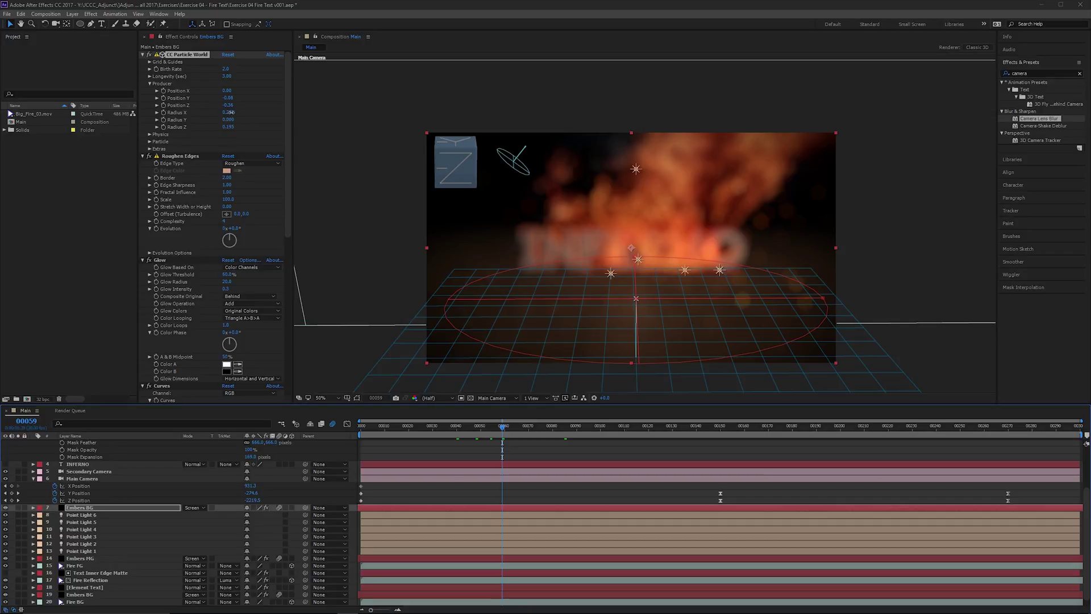
drag(228, 112, 233, 113)
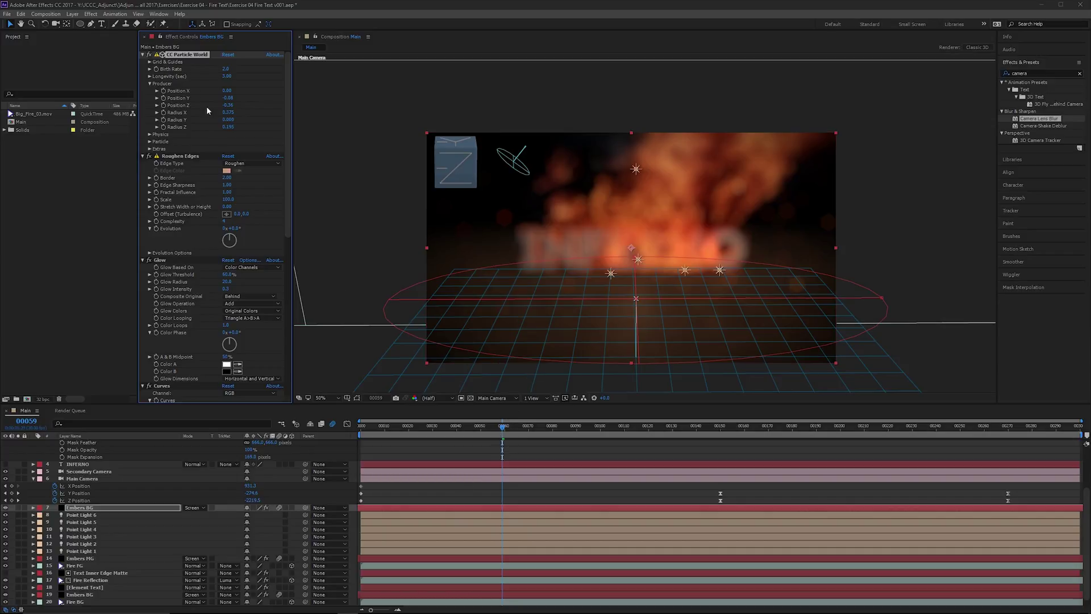
drag(503, 426, 522, 427)
click(552, 426)
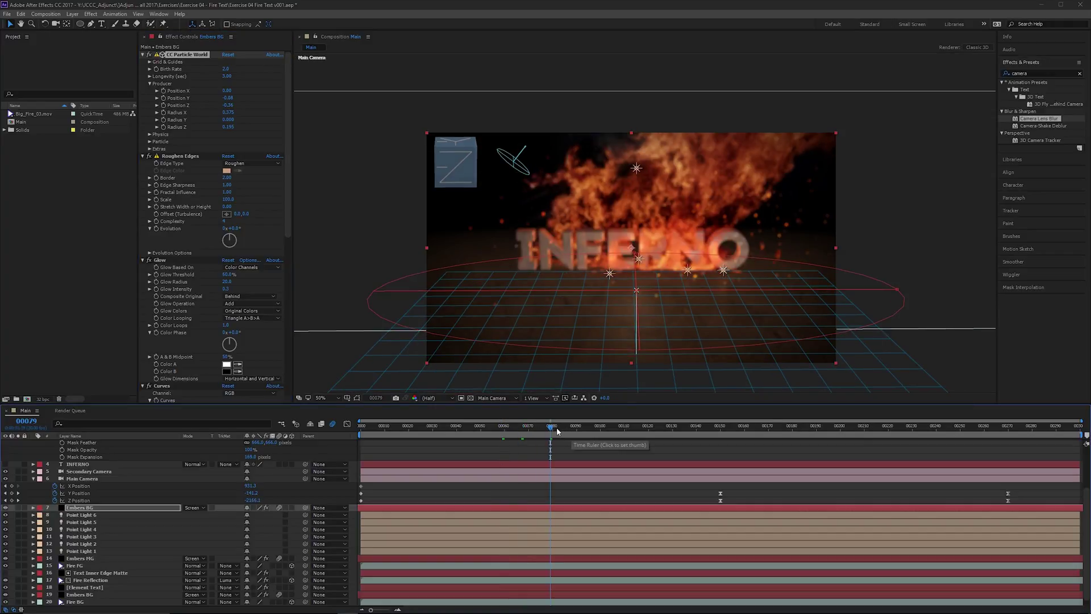
drag(552, 428, 518, 426)
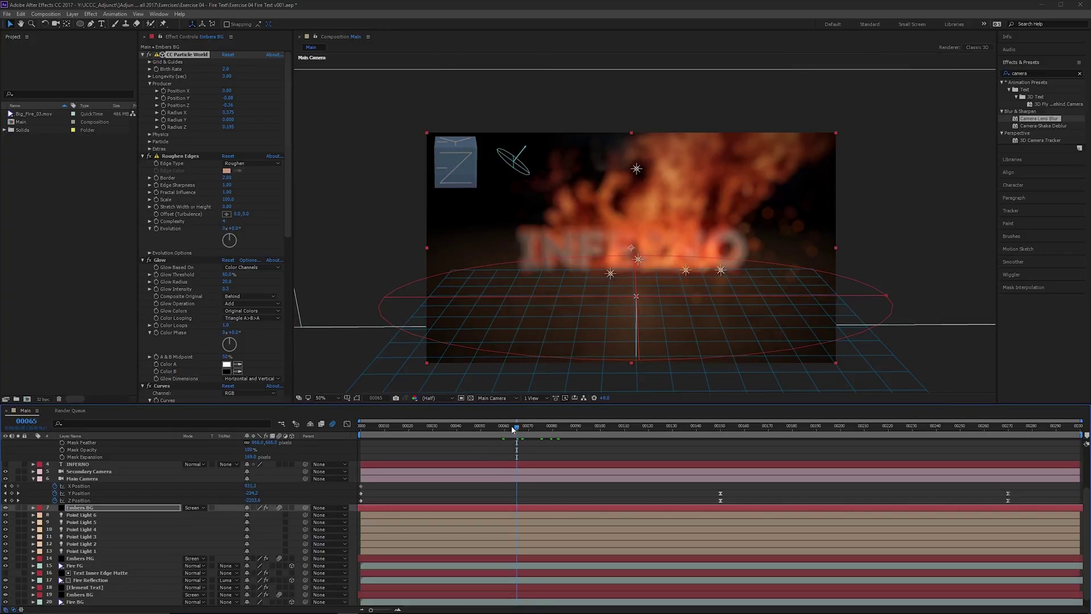
Step: Enter a new Embers BG Birth Rate and review it across frames 49 to 131
drag(516, 426, 481, 427)
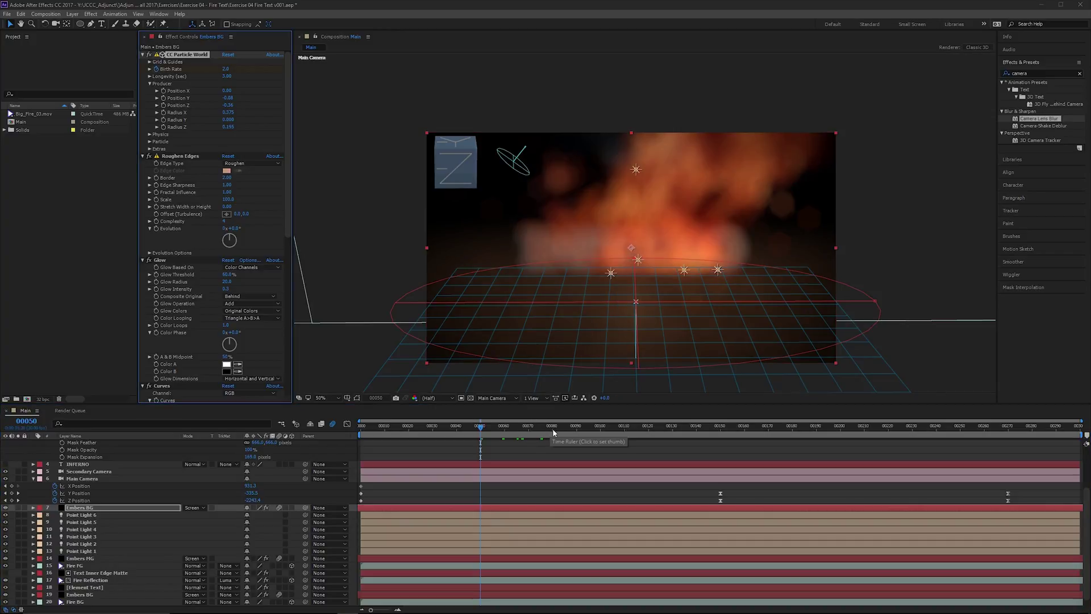
drag(482, 426, 526, 427)
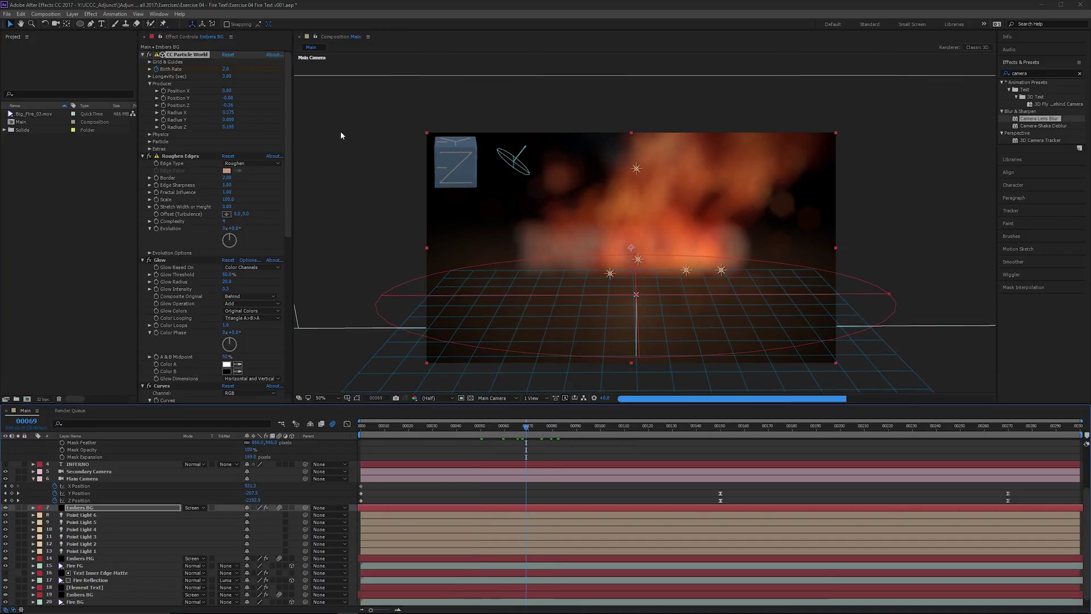
click(228, 69)
key(Return)
drag(528, 426, 573, 426)
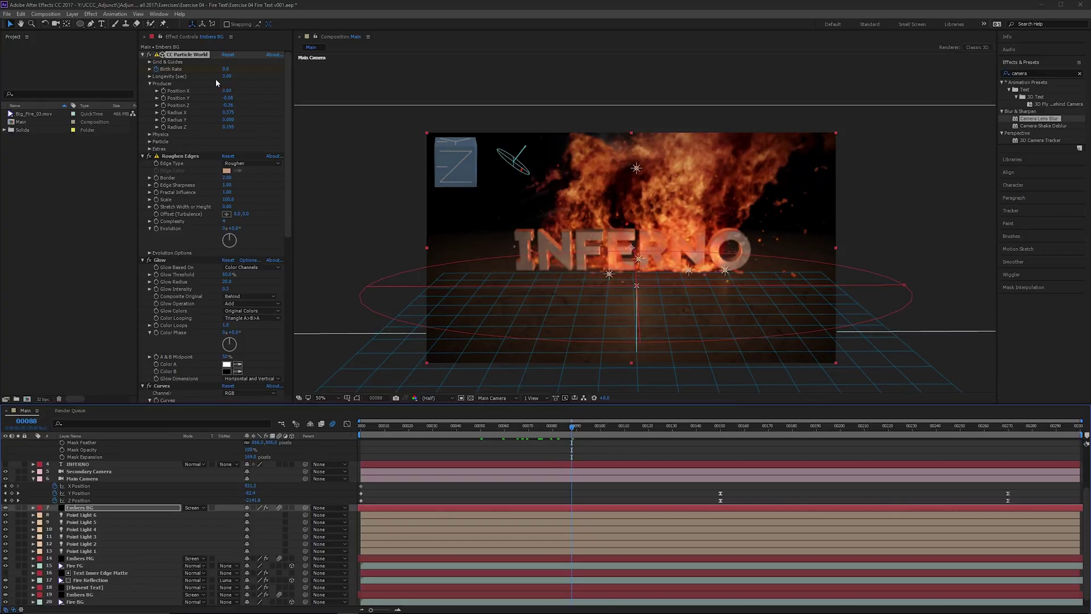
drag(573, 426, 677, 427)
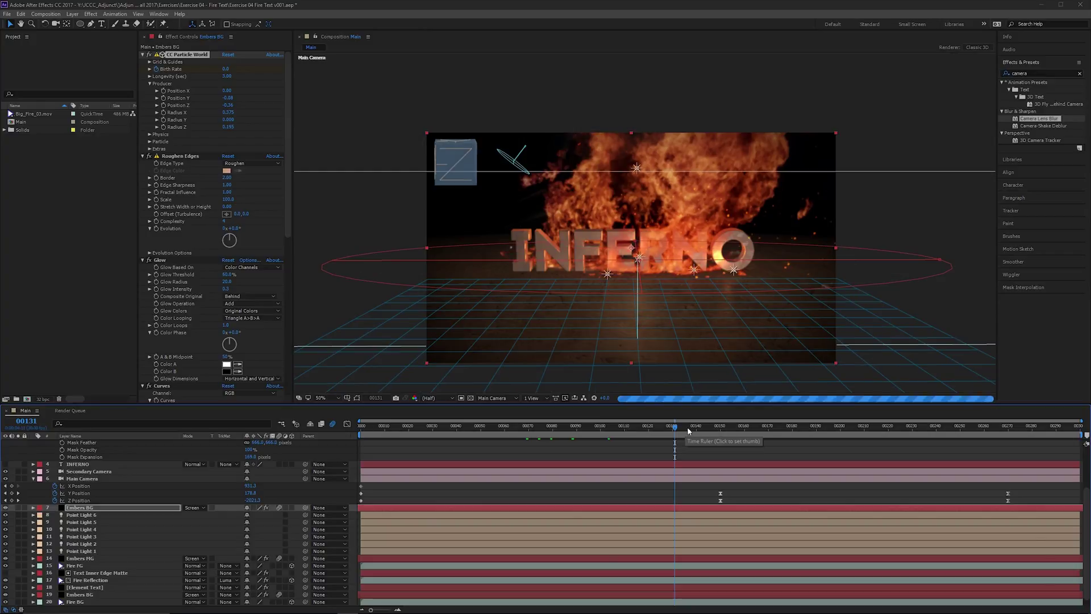
drag(676, 426, 478, 427)
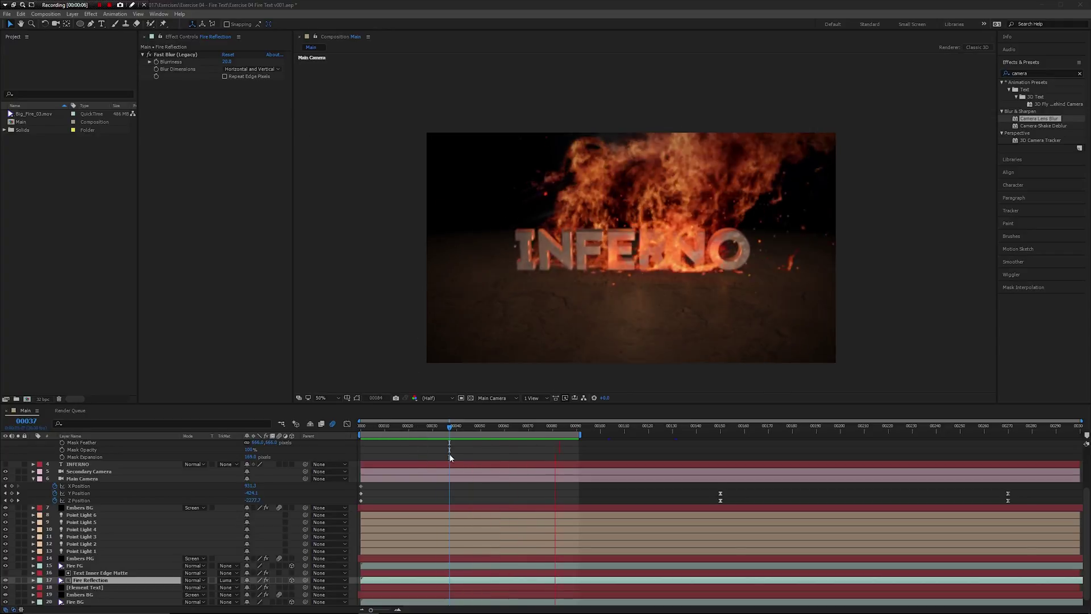
Step: Rename the Embers BG layer to Embers FG and shift its emitter vertically
click(509, 427)
drag(522, 427, 506, 426)
scroll(84, 489, up, 3)
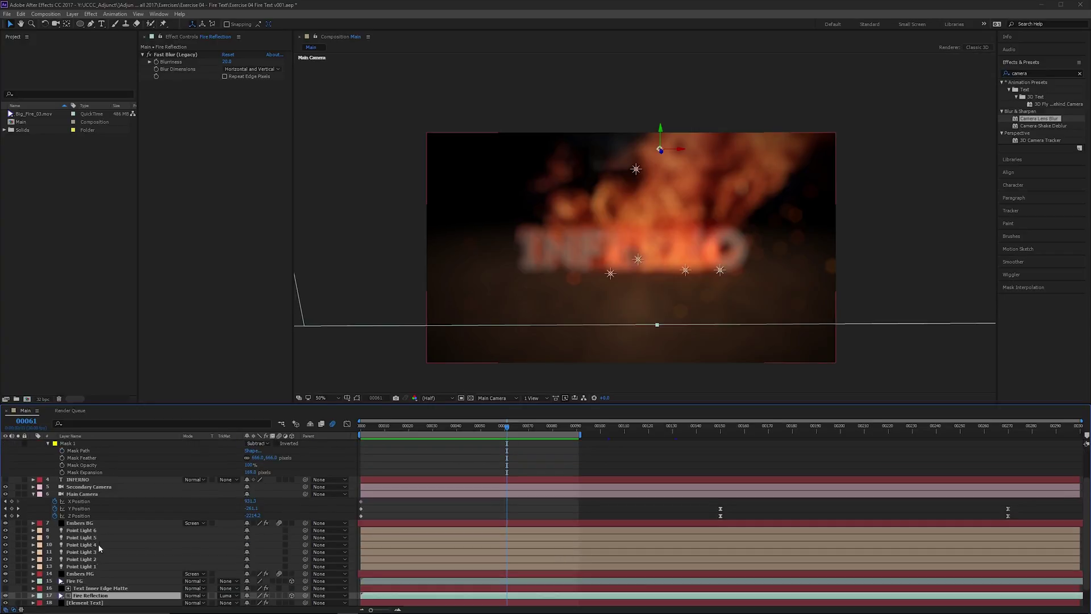
click(87, 566)
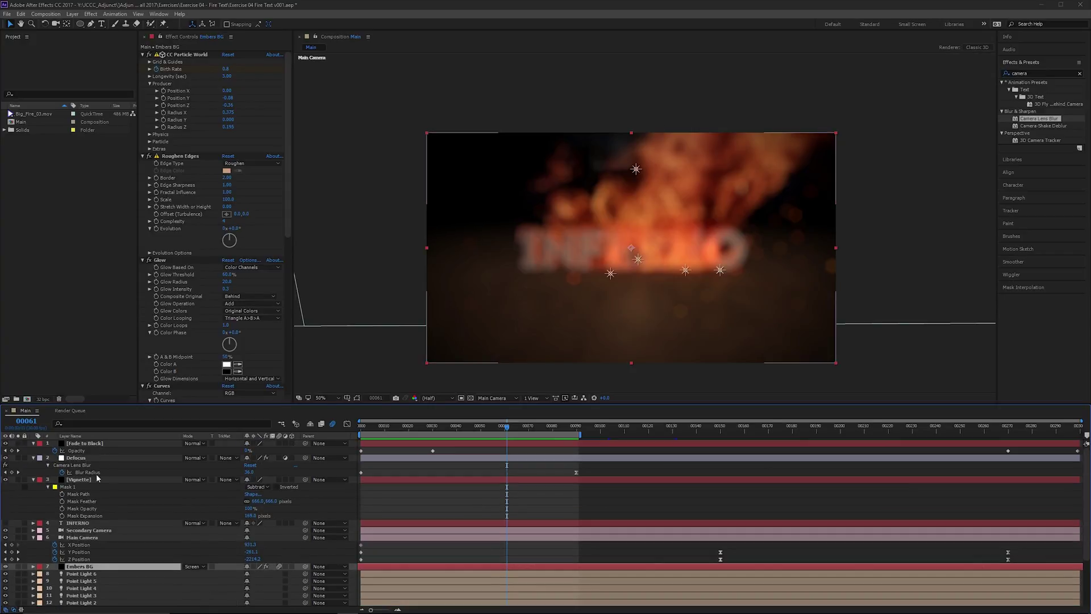
scroll(100, 508, down, 3)
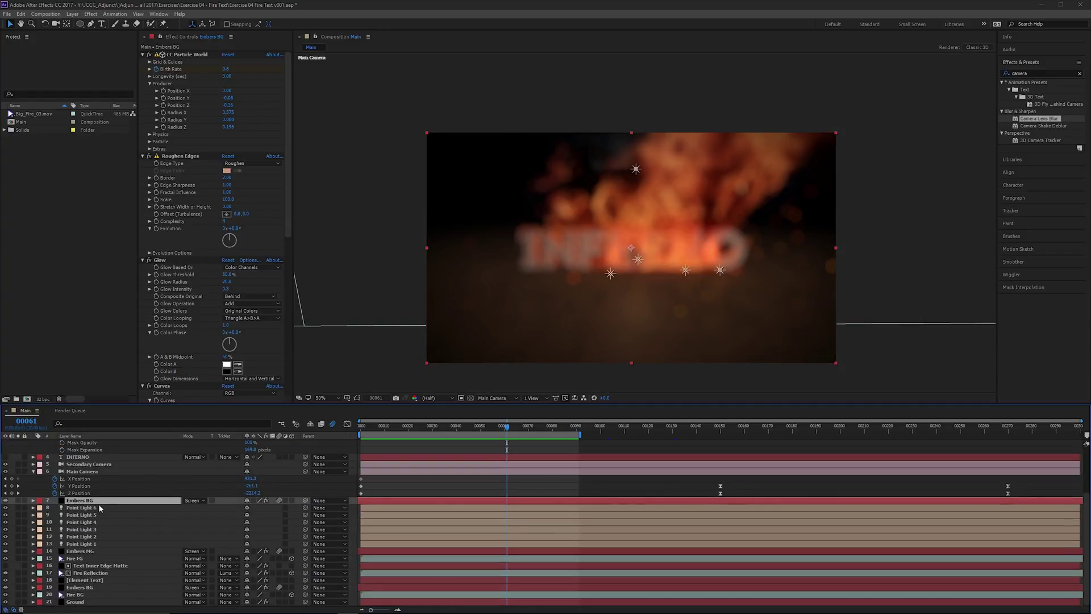
text(F)
key(Return)
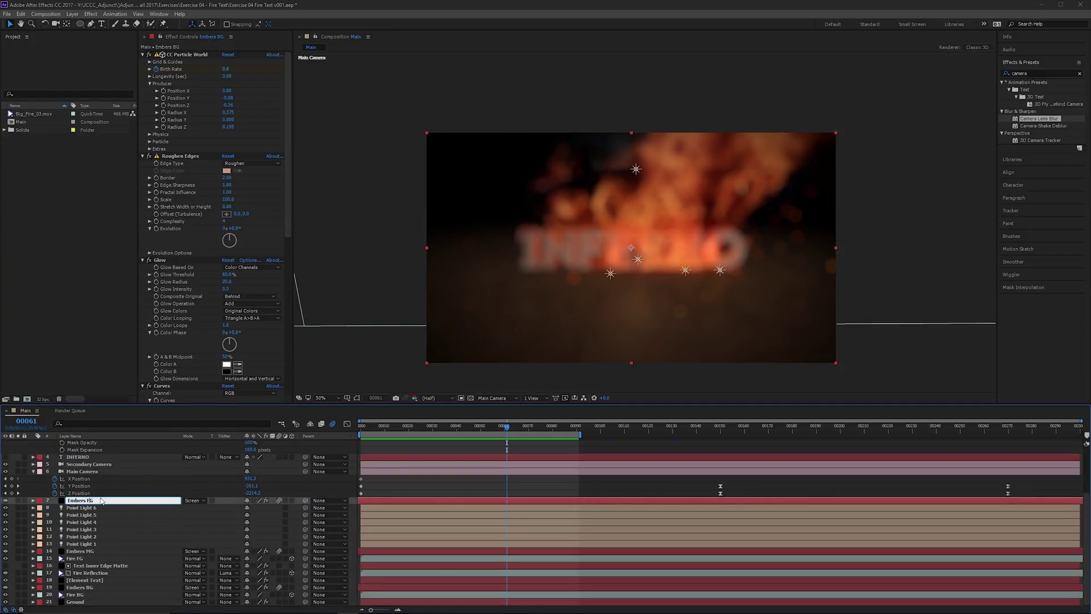
key(Return)
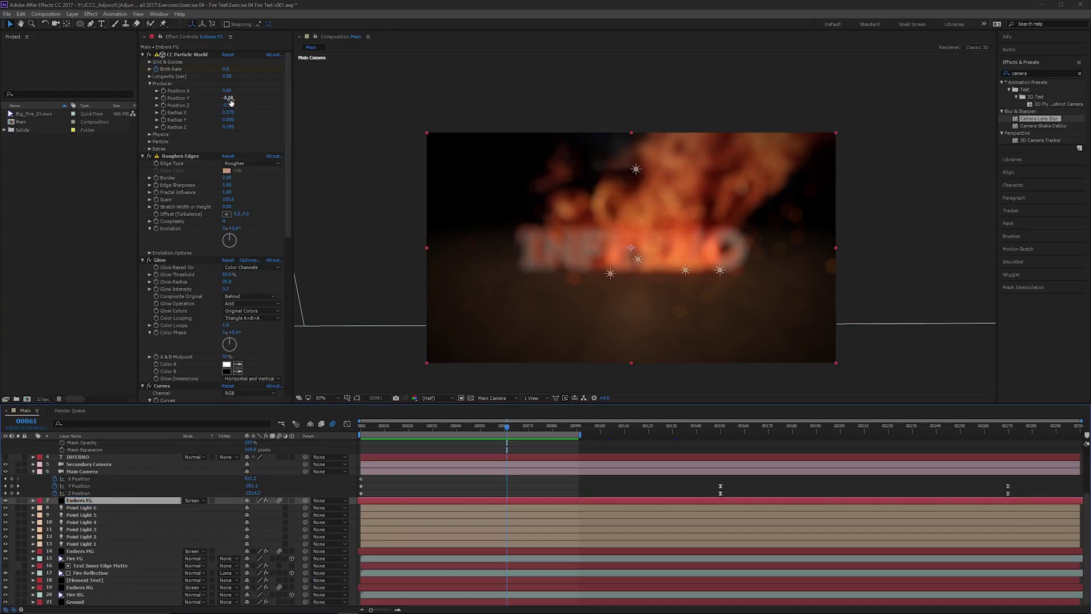
drag(232, 98, 224, 99)
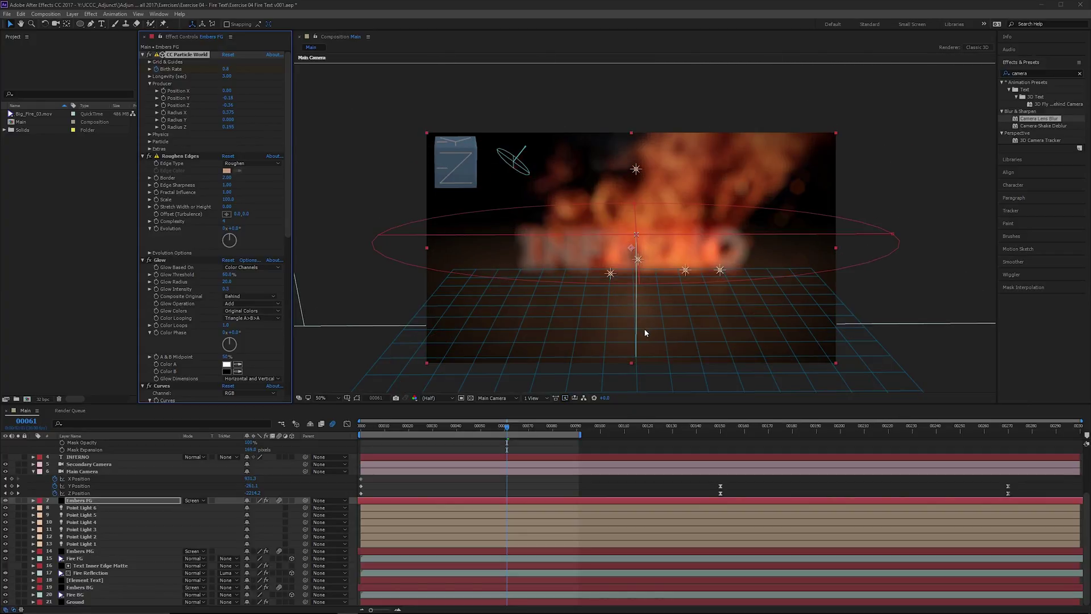
Step: Preview the shot, extend the work area to the full composition, and select Fire Reflection at frame 119
key(space)
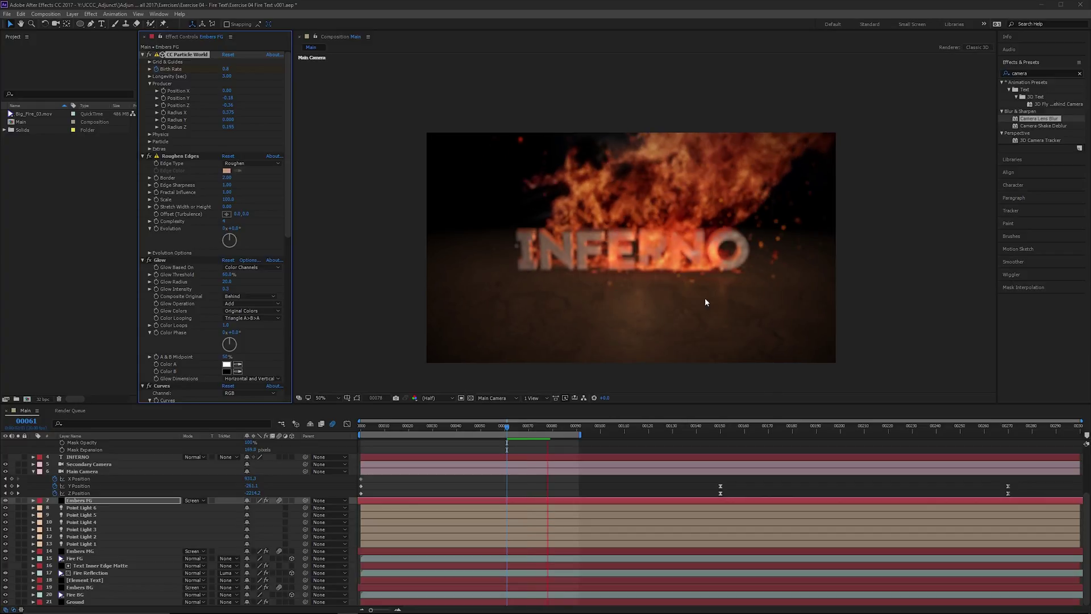
click(555, 425)
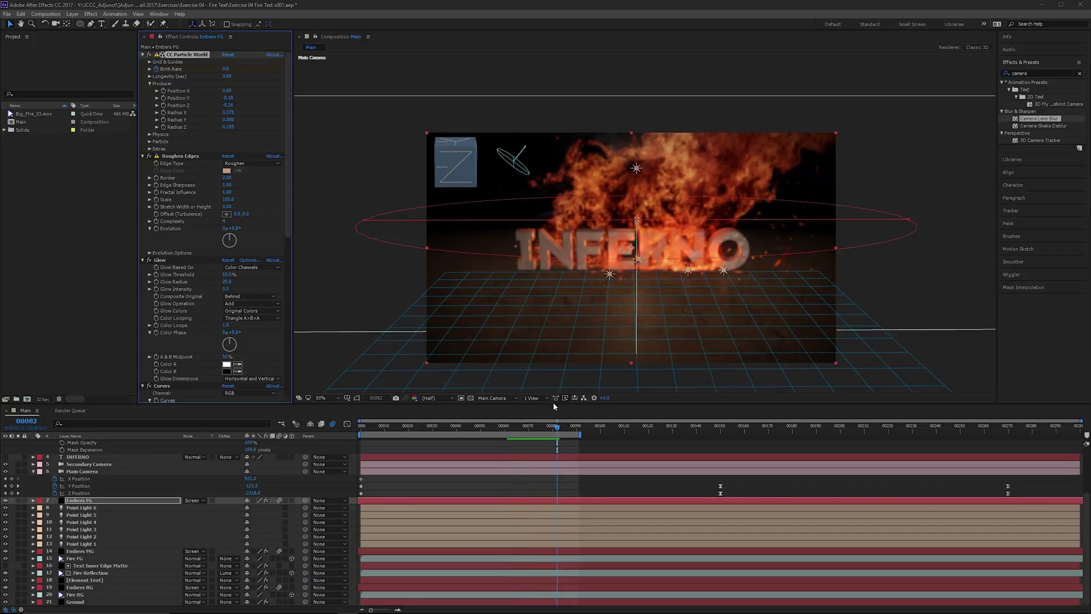
double_click(582, 437)
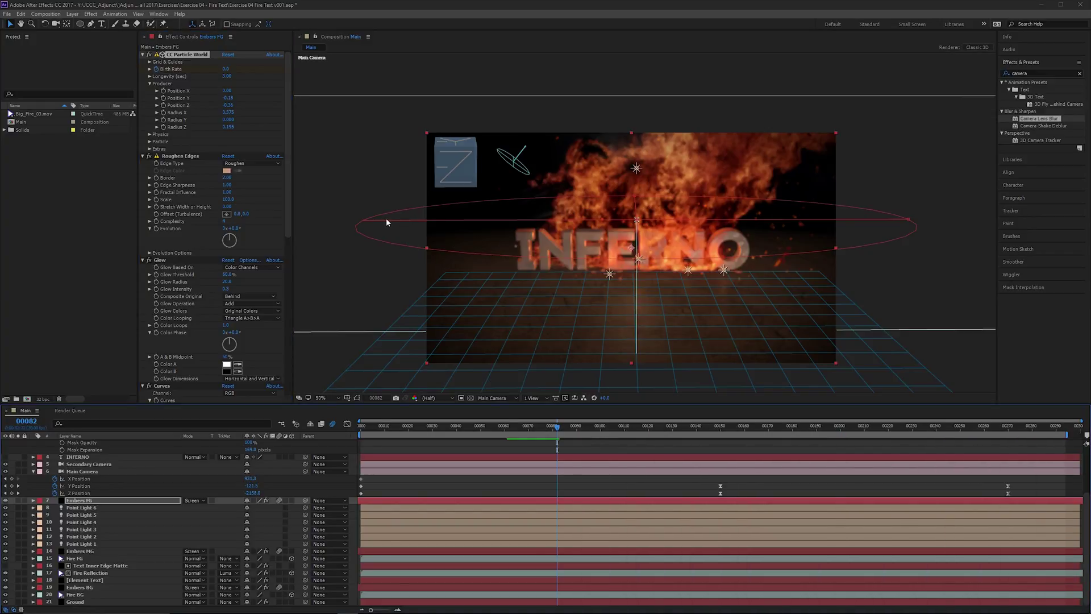
click(326, 157)
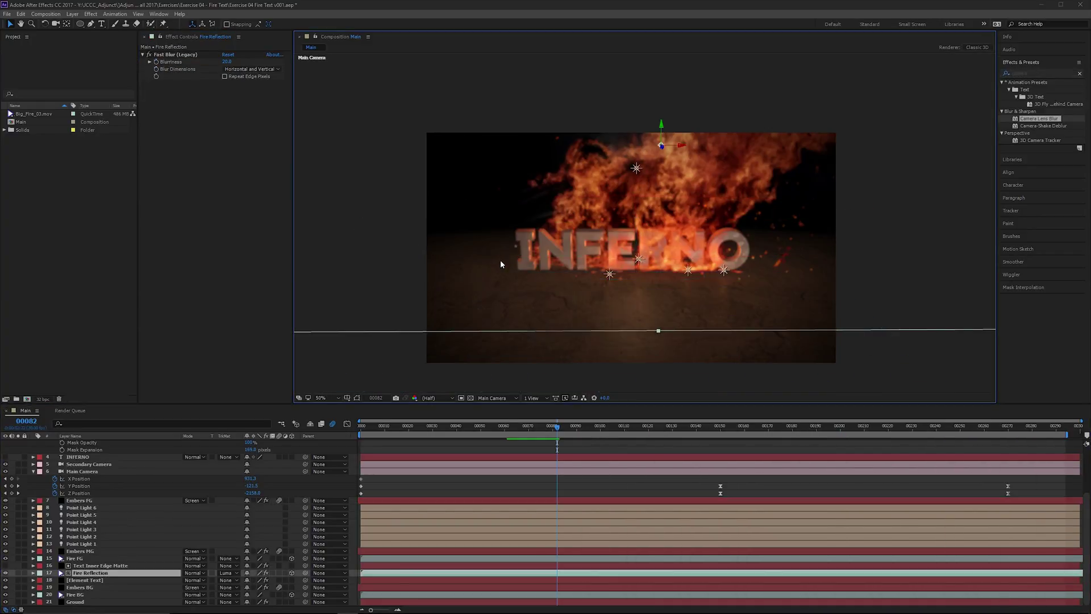
scroll(731, 248, up, 1)
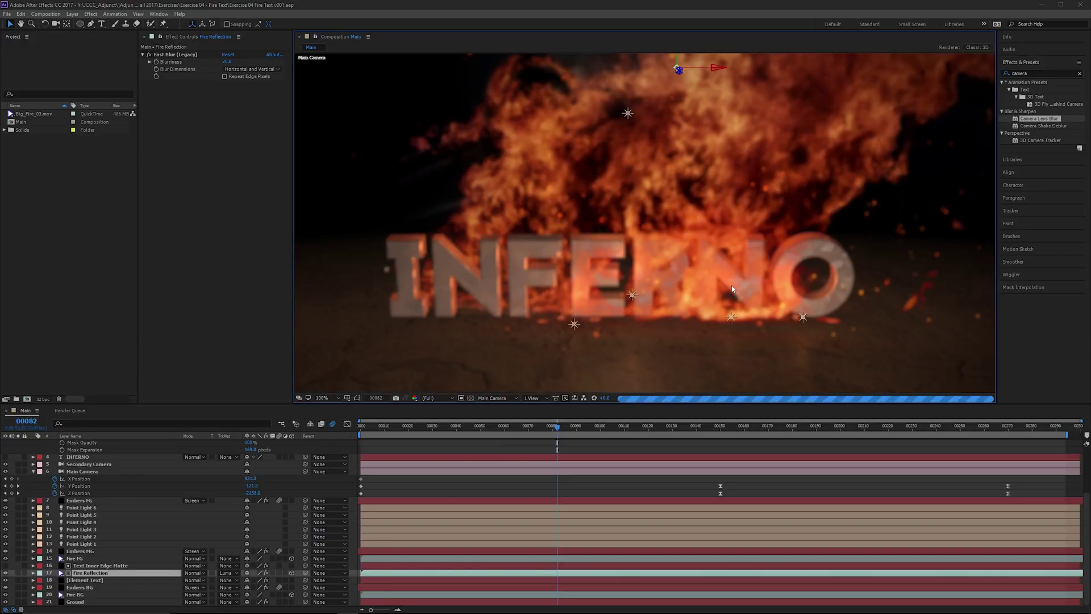
scroll(731, 290, down, 1)
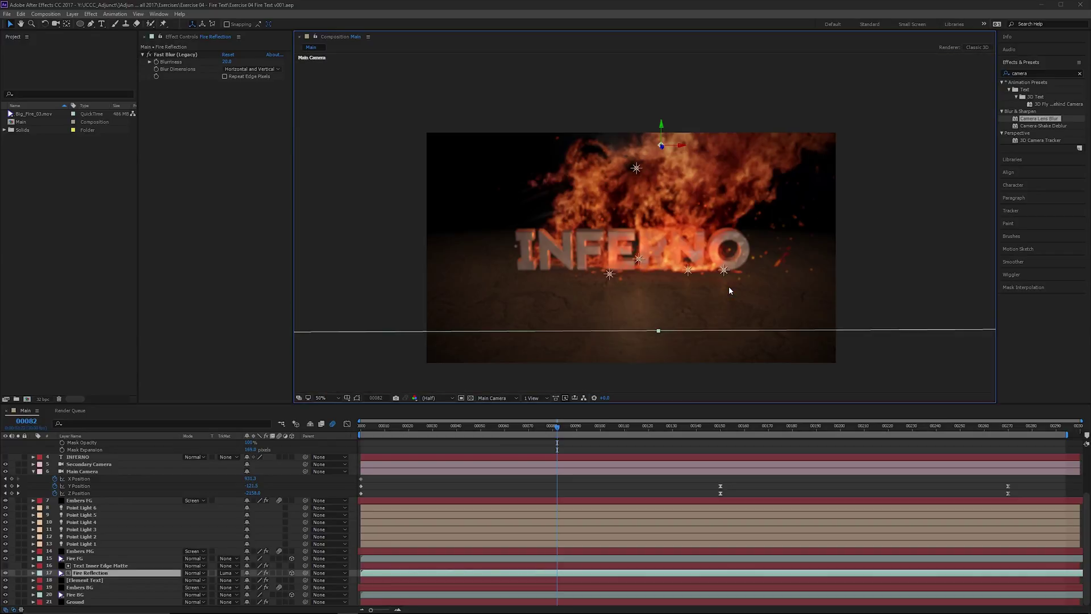
click(645, 426)
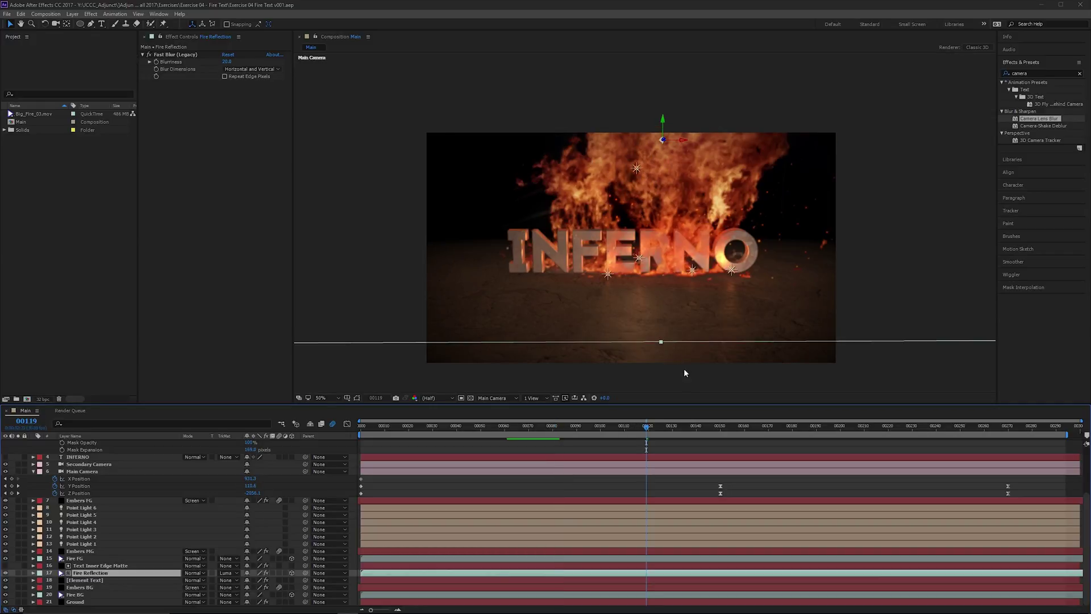
scroll(729, 256, up, 1)
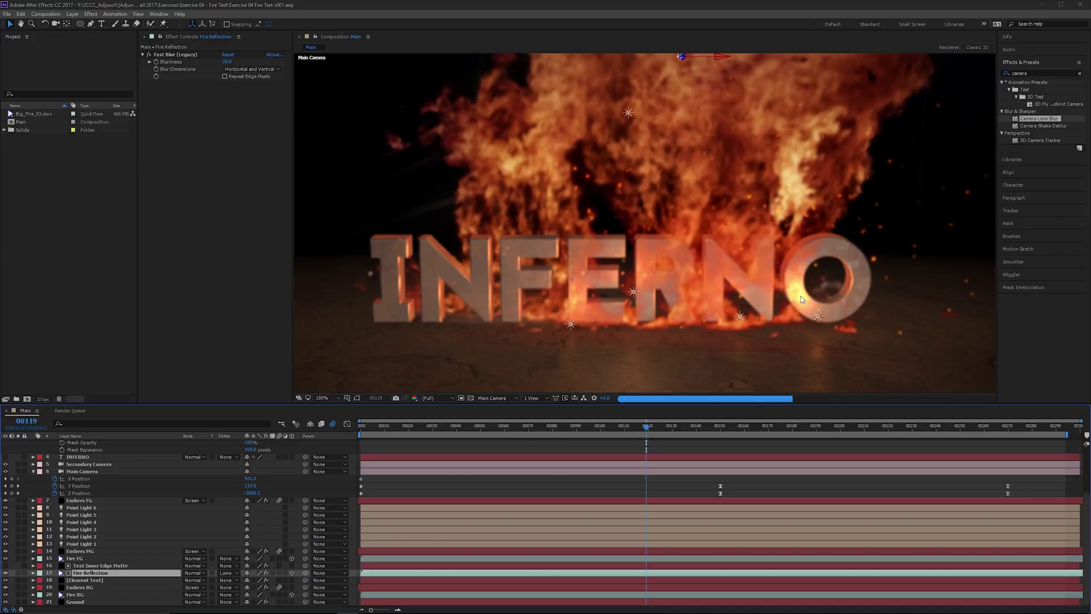
click(7, 544)
click(7, 539)
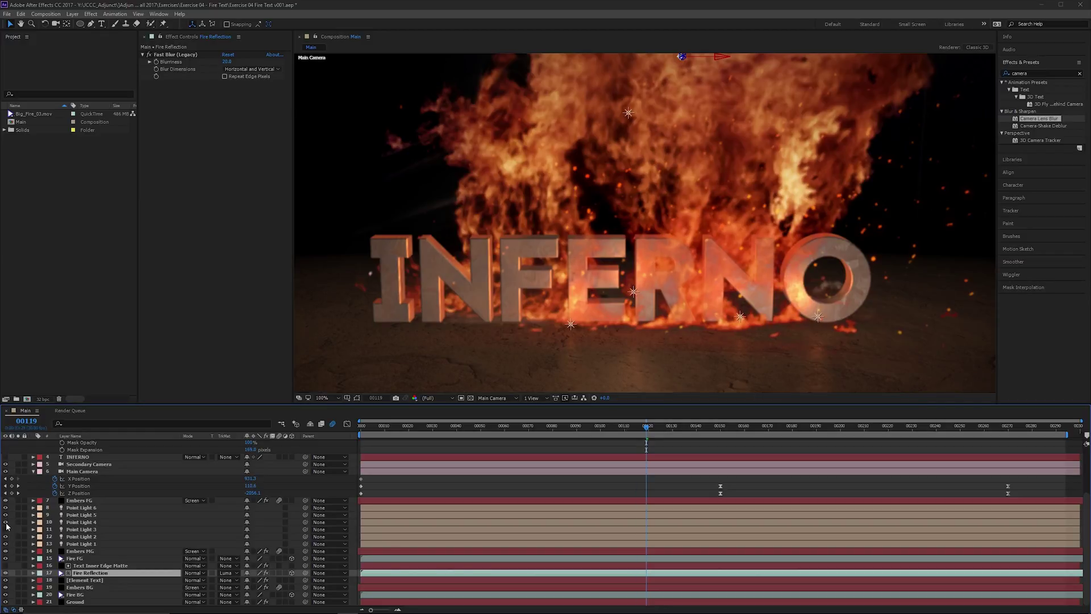
double_click(77, 521)
click(639, 134)
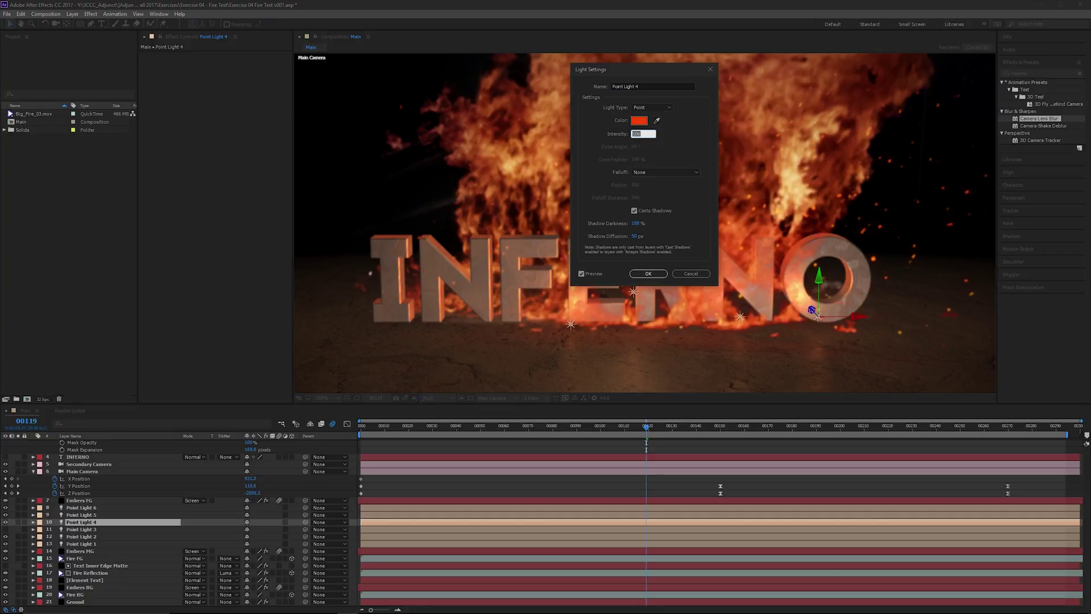
key(Return)
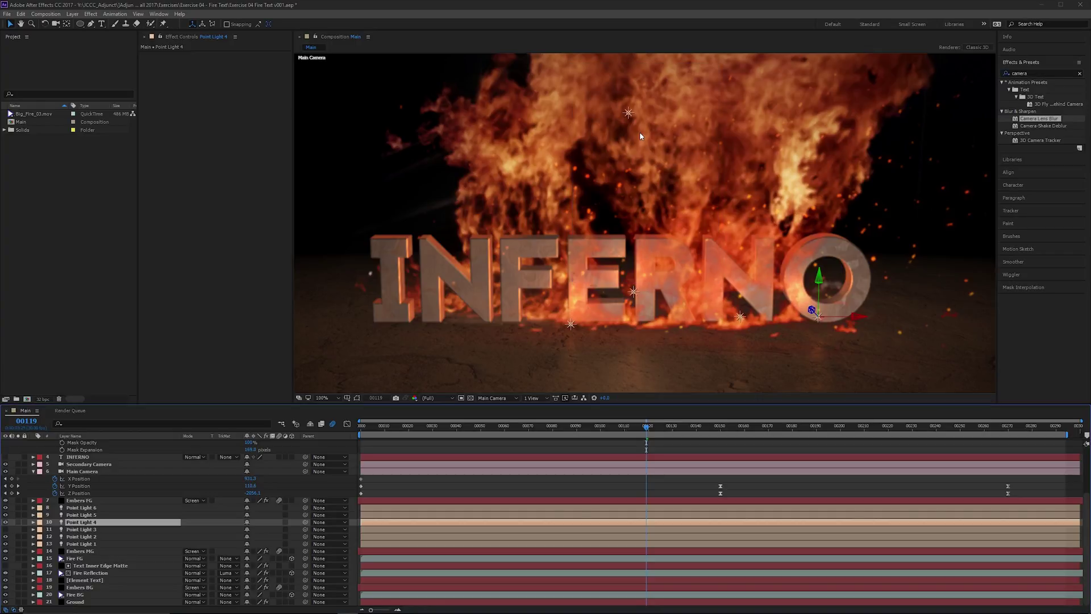
click(7, 535)
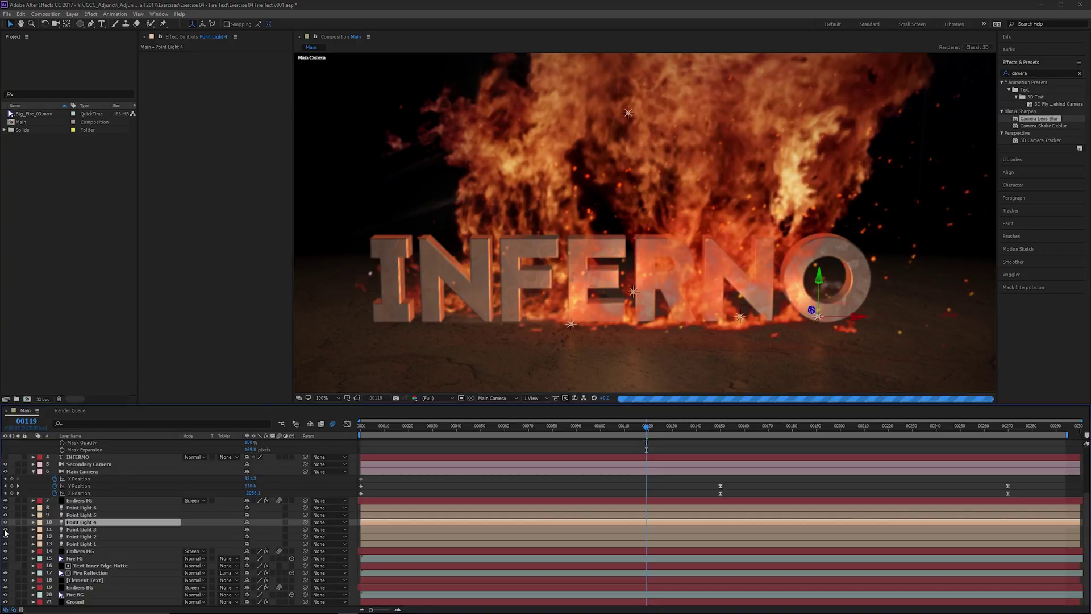
click(8, 536)
click(7, 537)
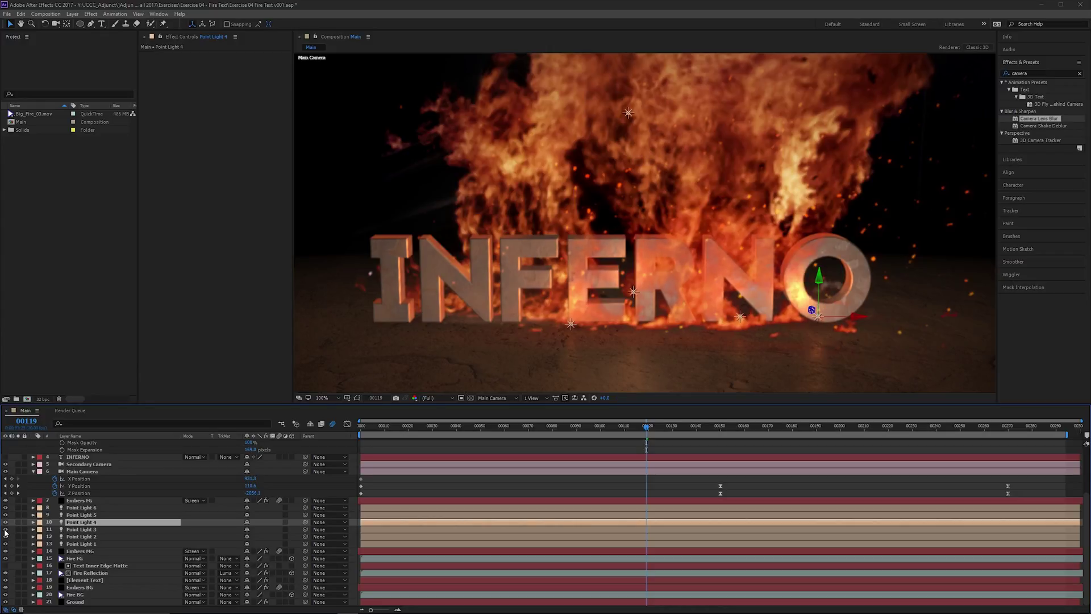
click(7, 536)
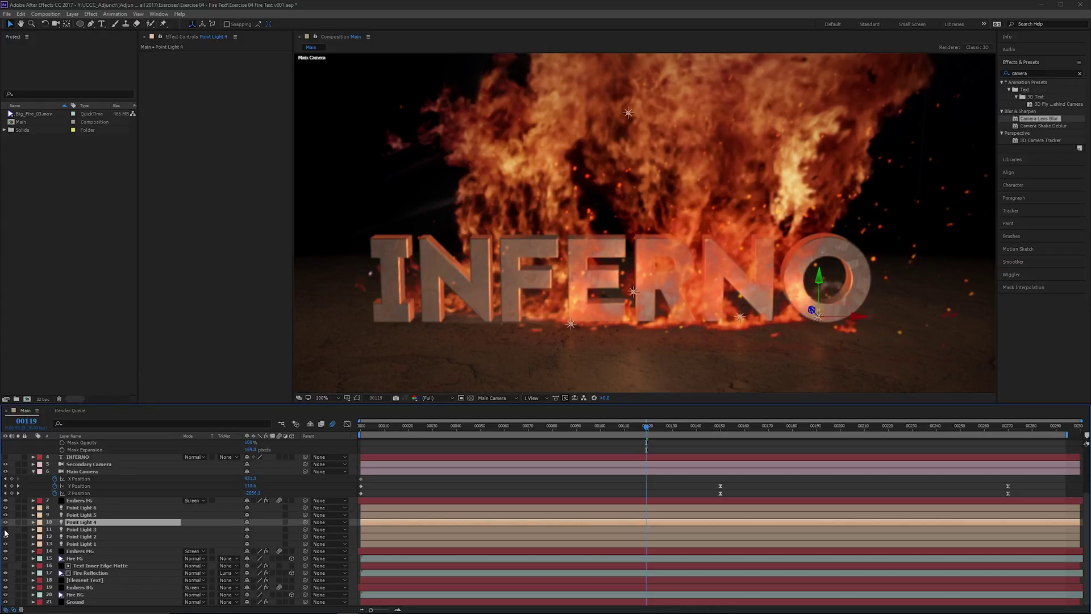
click(81, 531)
click(90, 572)
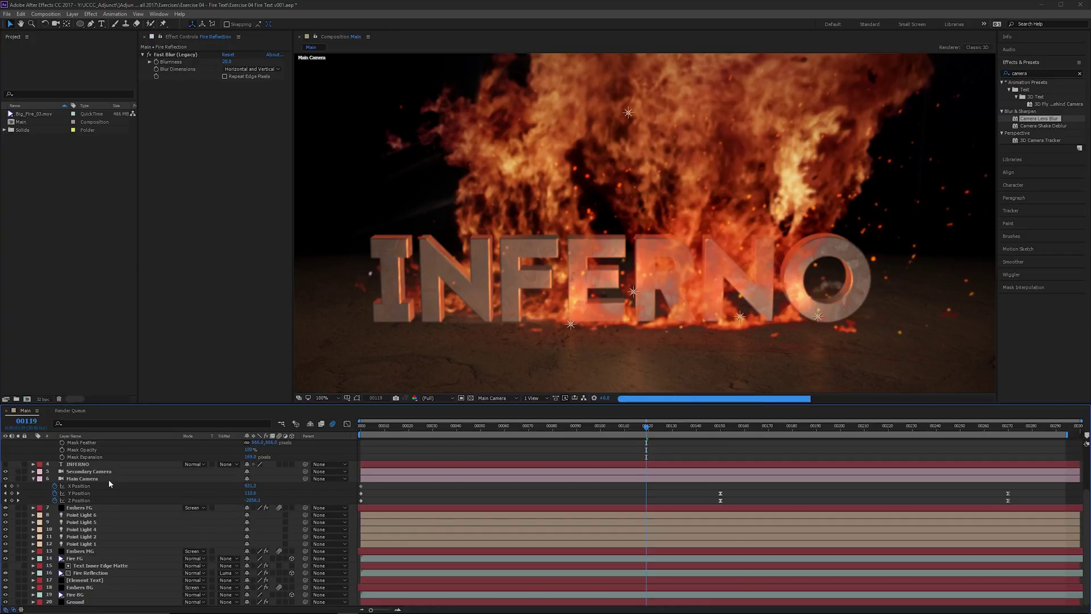
Step: Apply Curves to Fire BG from Effects & Presets and bow the RGB curve upward
click(92, 597)
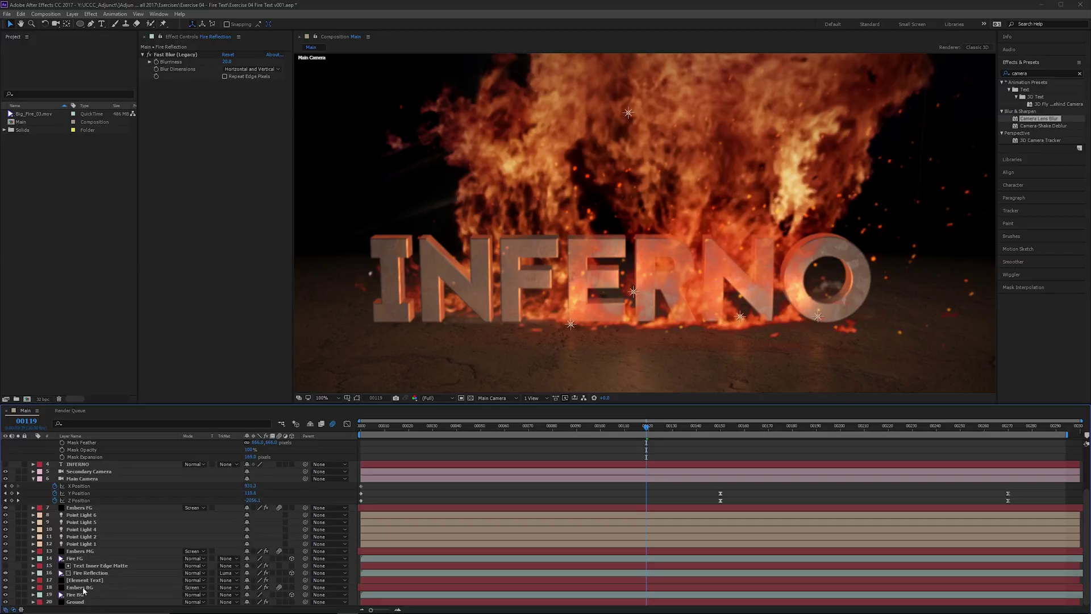
click(83, 596)
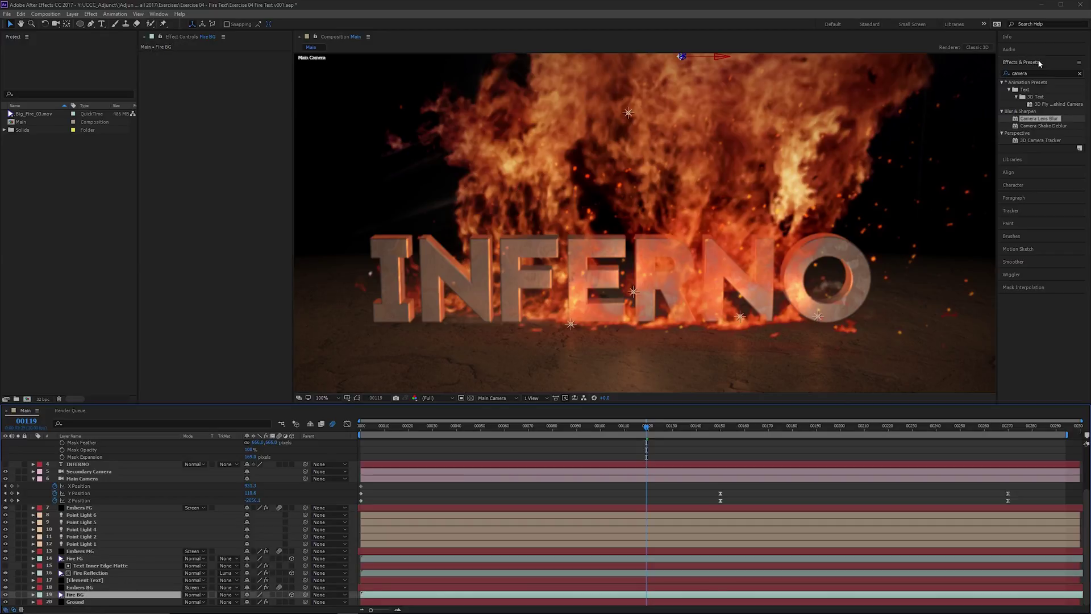
click(1038, 74)
key(ctrl+a)
text(curves)
double_click(1028, 111)
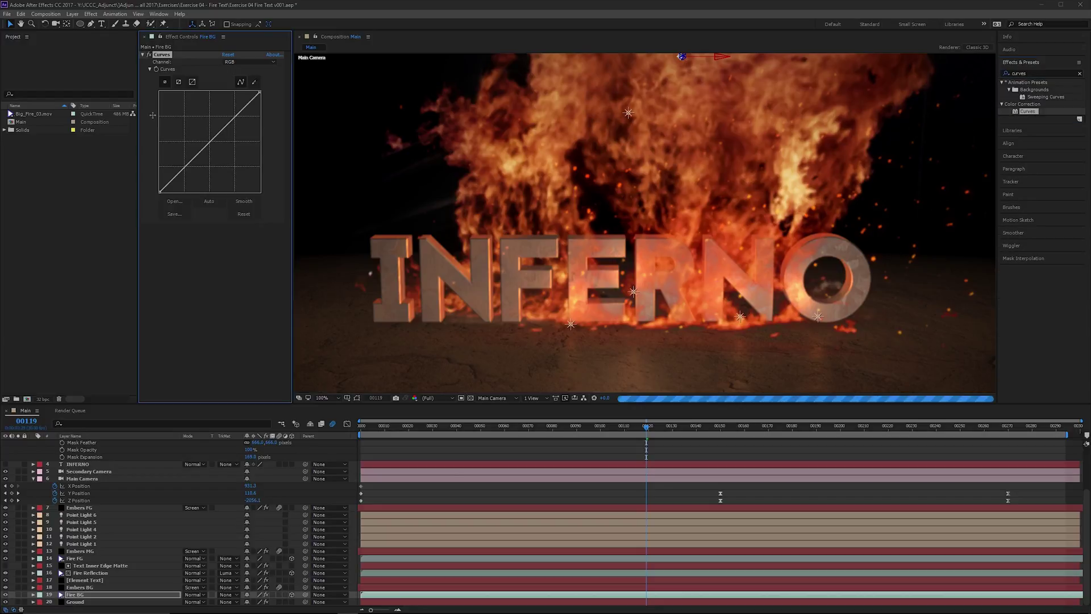
mouse_move(210, 141)
mouse_down()
mouse_move(197, 137)
mouse_move(206, 150)
mouse_up()
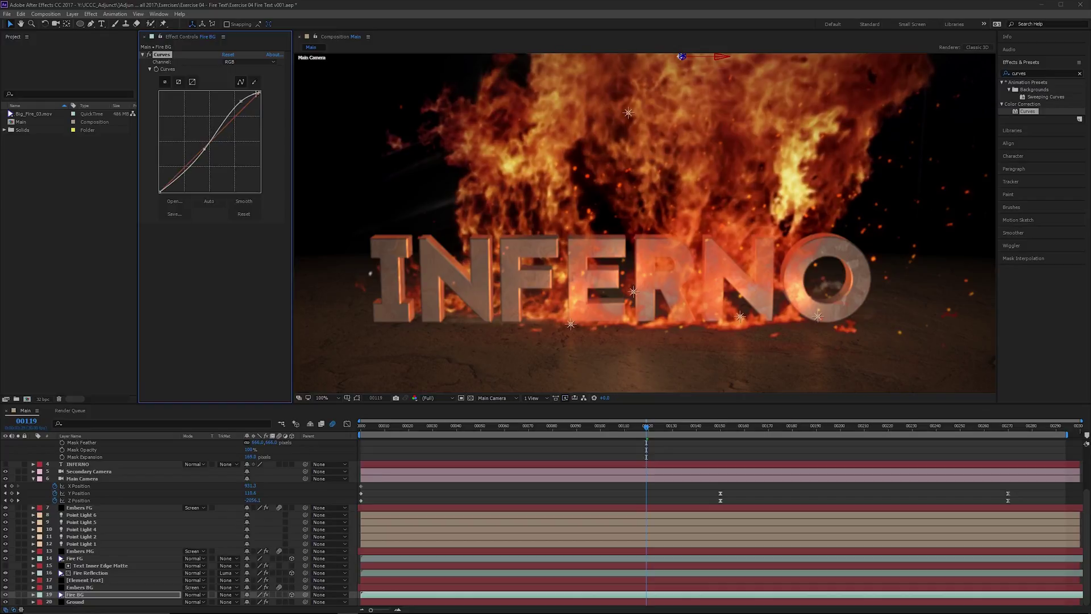
drag(256, 94, 253, 87)
Step: Apply Curves to Element Text and shape an S-curve on the RGB channel
click(100, 580)
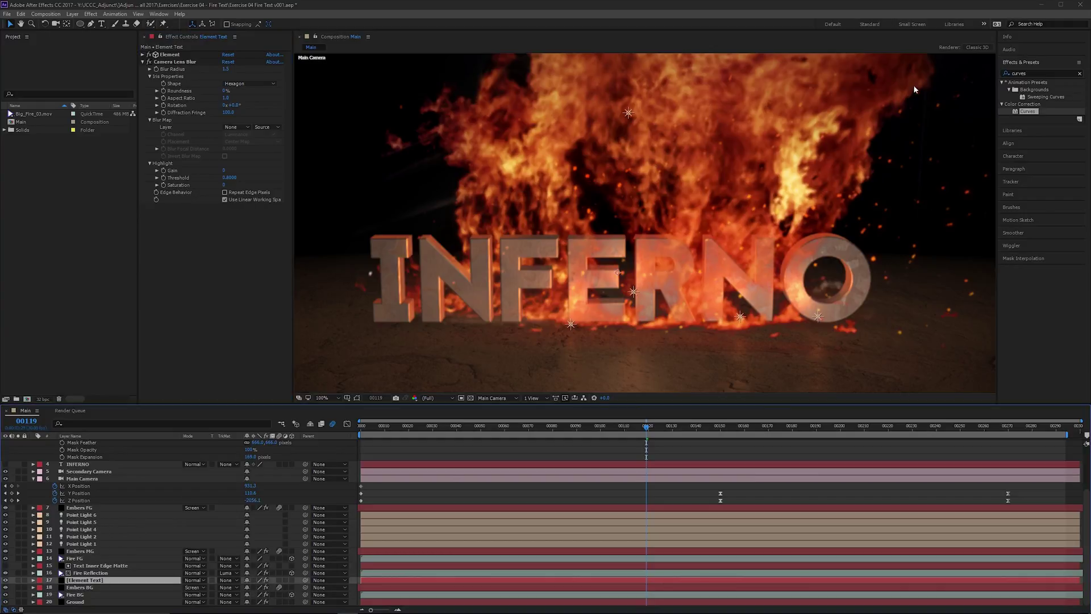
double_click(1032, 112)
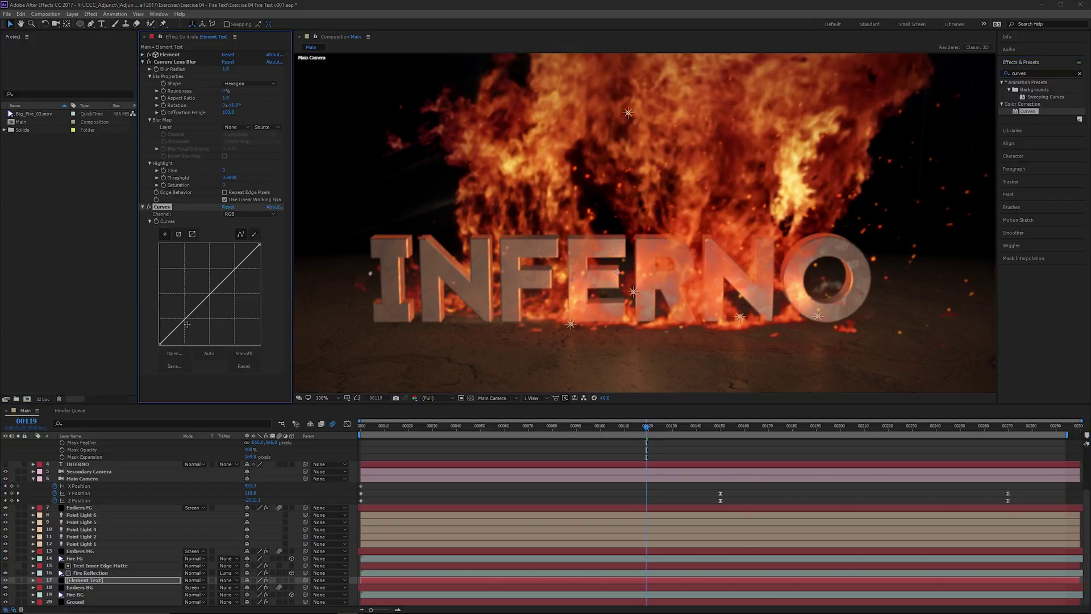
drag(185, 324, 198, 317)
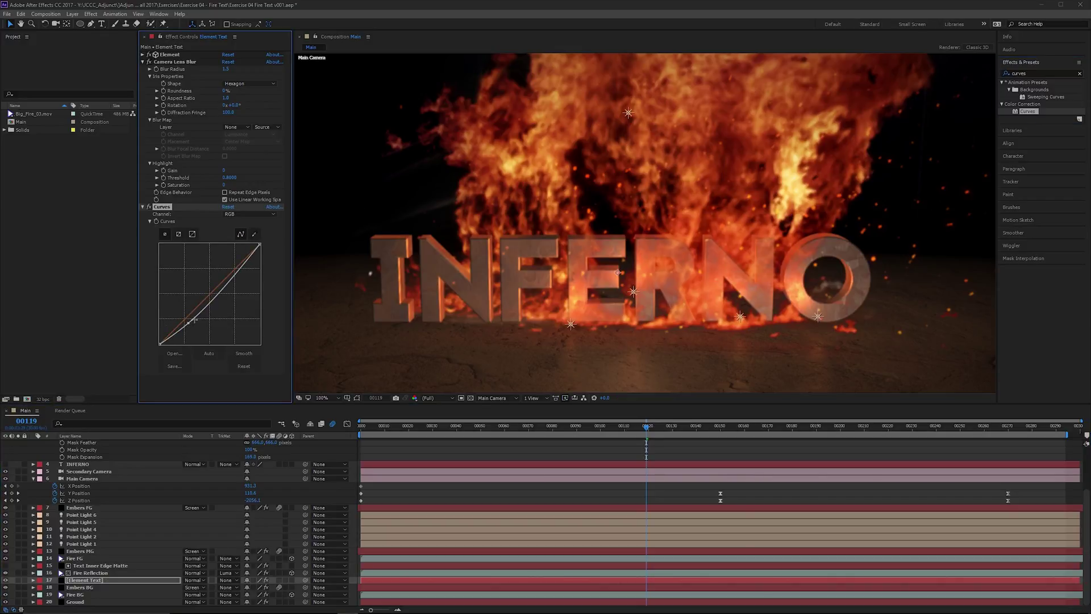
drag(240, 272, 230, 260)
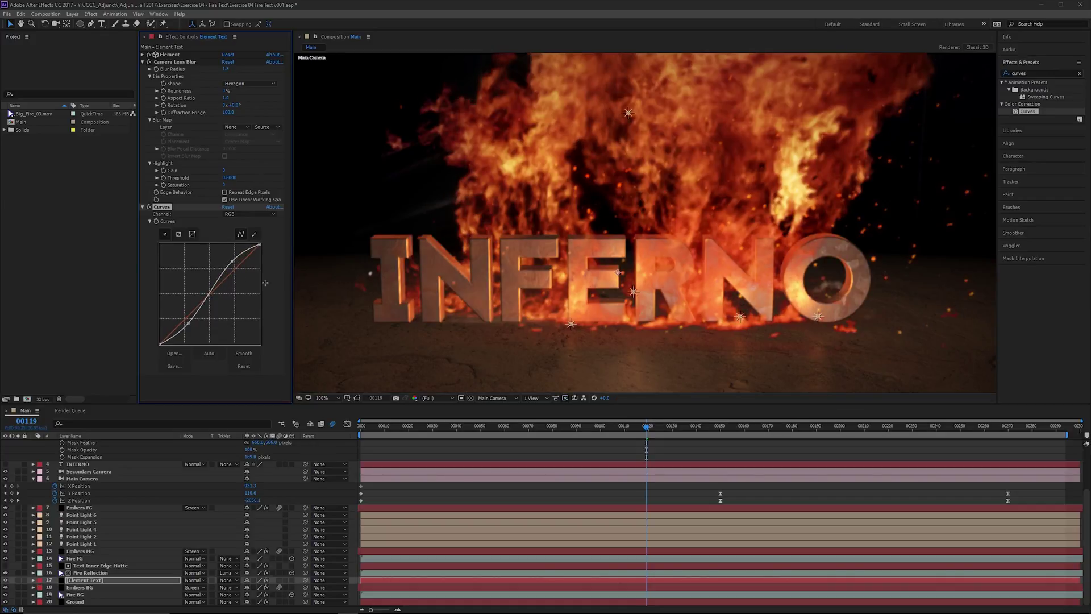
drag(186, 320, 188, 323)
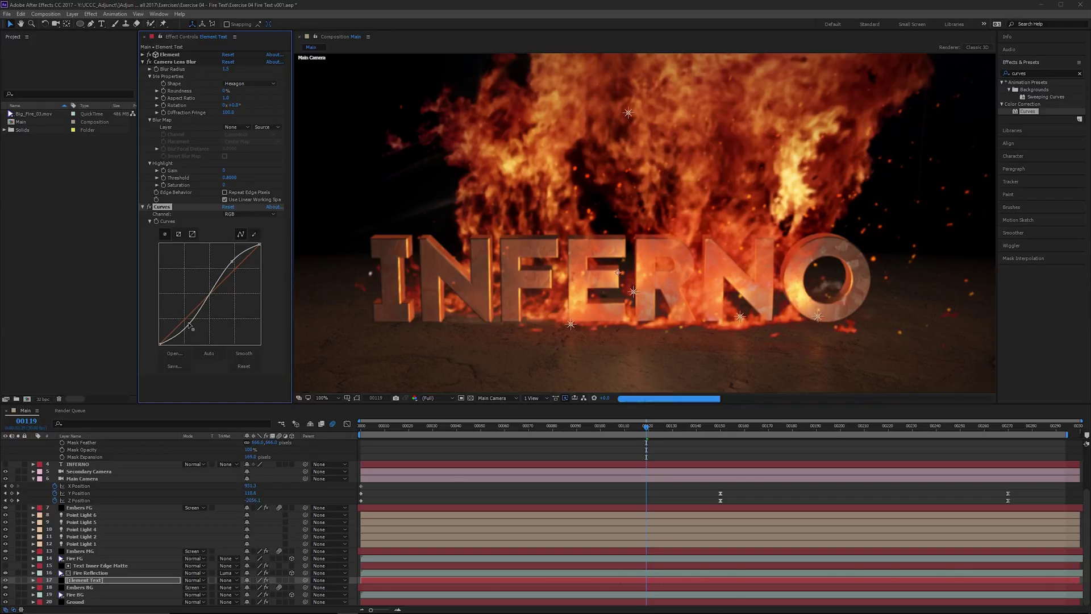
Step: Tweak the Red, Green and Blue channel curves of the Element Text Curves
click(242, 213)
click(243, 233)
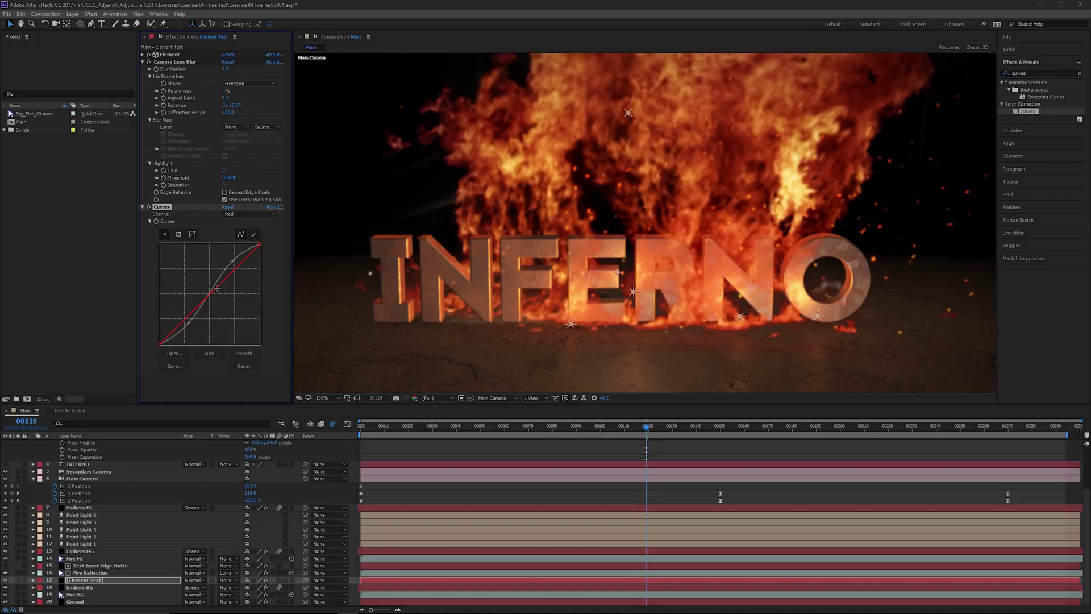
drag(216, 290, 213, 287)
click(243, 213)
click(218, 294)
drag(217, 294, 217, 291)
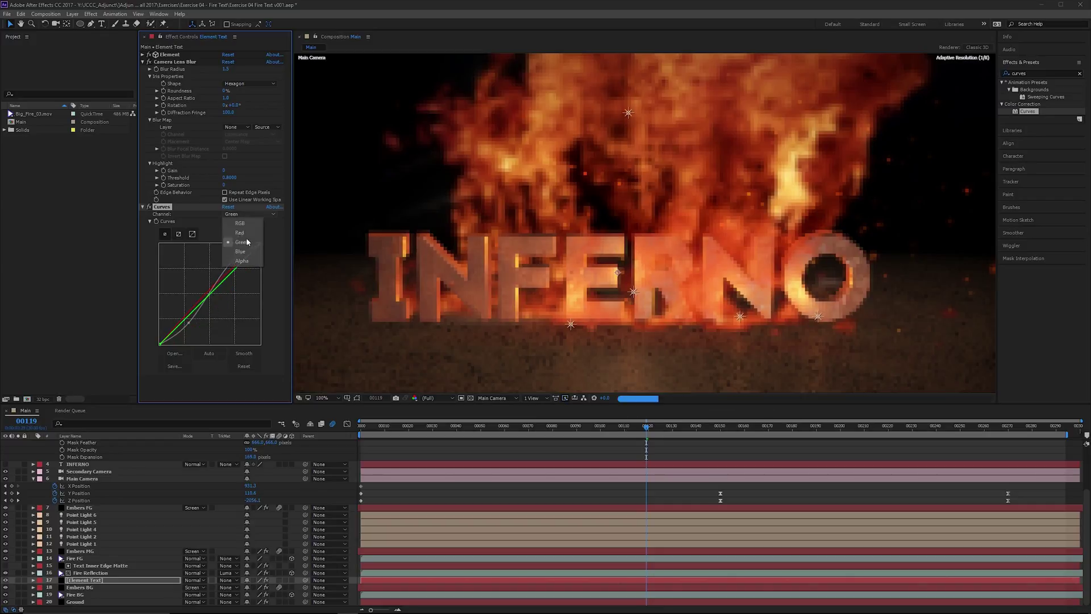
click(243, 215)
drag(213, 292, 219, 297)
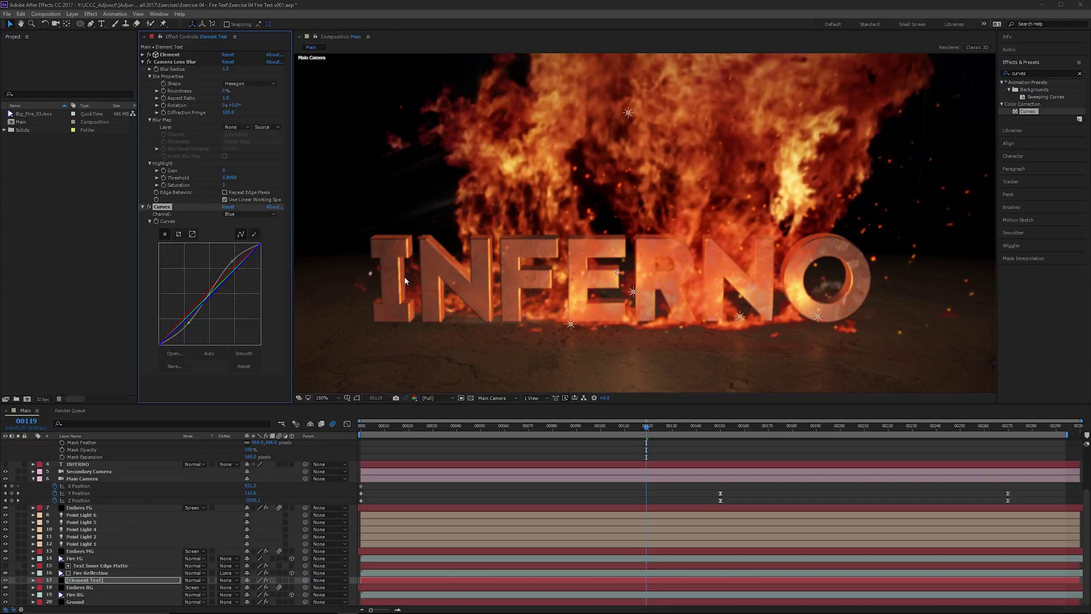
scroll(567, 236, up, 1)
scroll(684, 211, up, 1)
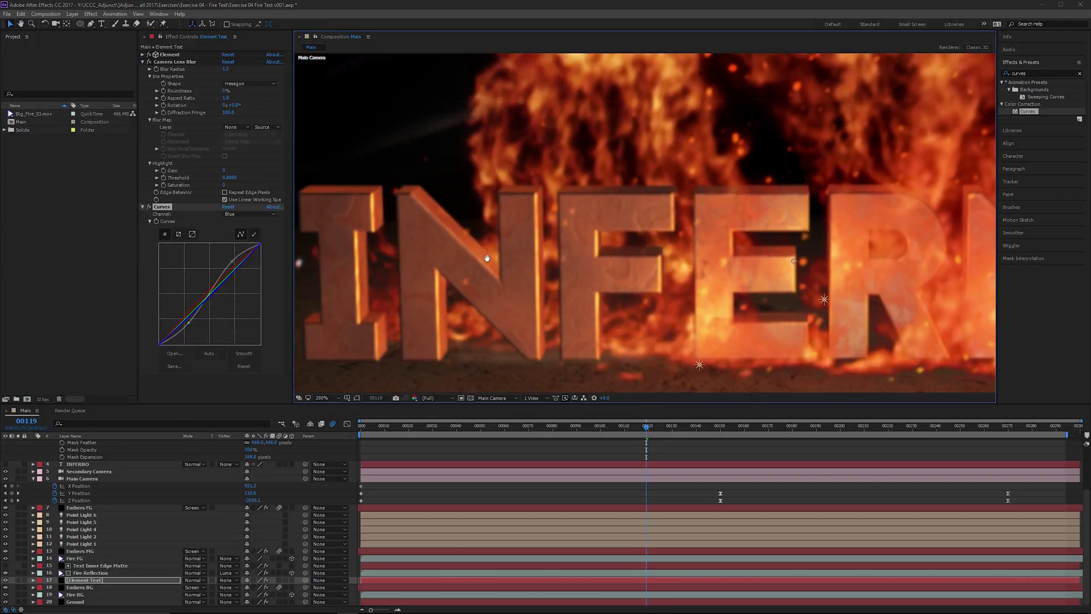
scroll(577, 264, up, 1)
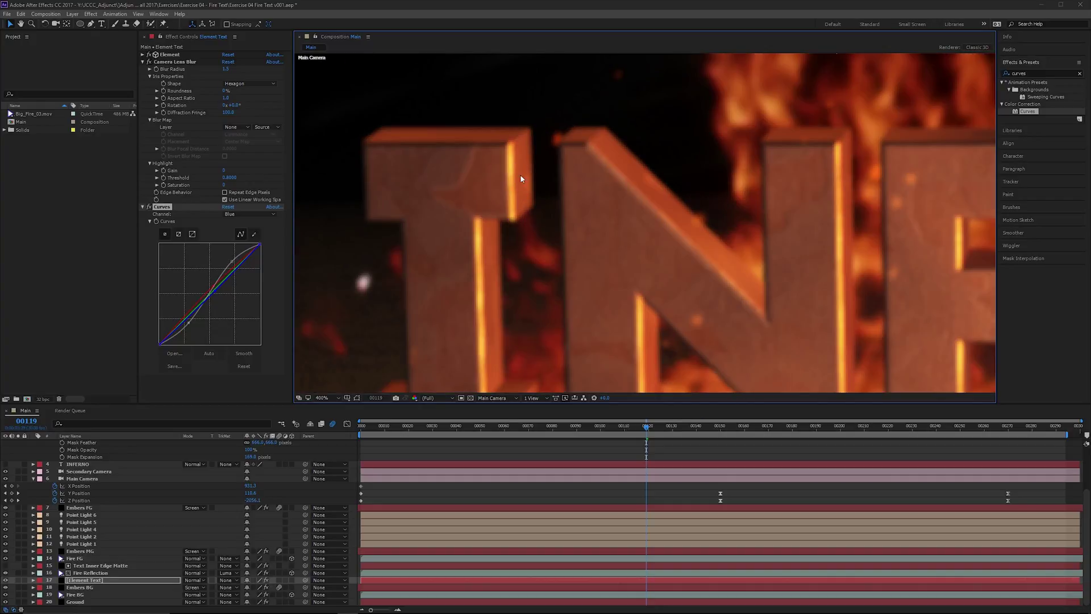
Step: Set the Fire Reflection layer's blending mode to Add
drag(497, 252, 458, 190)
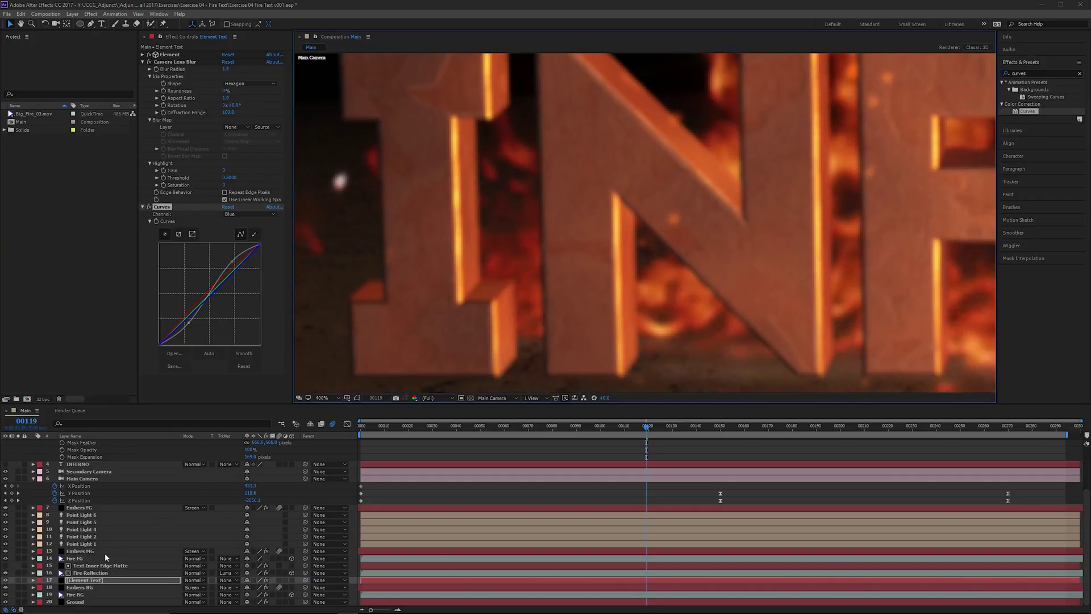
scroll(118, 545, up, 3)
scroll(187, 514, down, 3)
scroll(105, 574, up, 3)
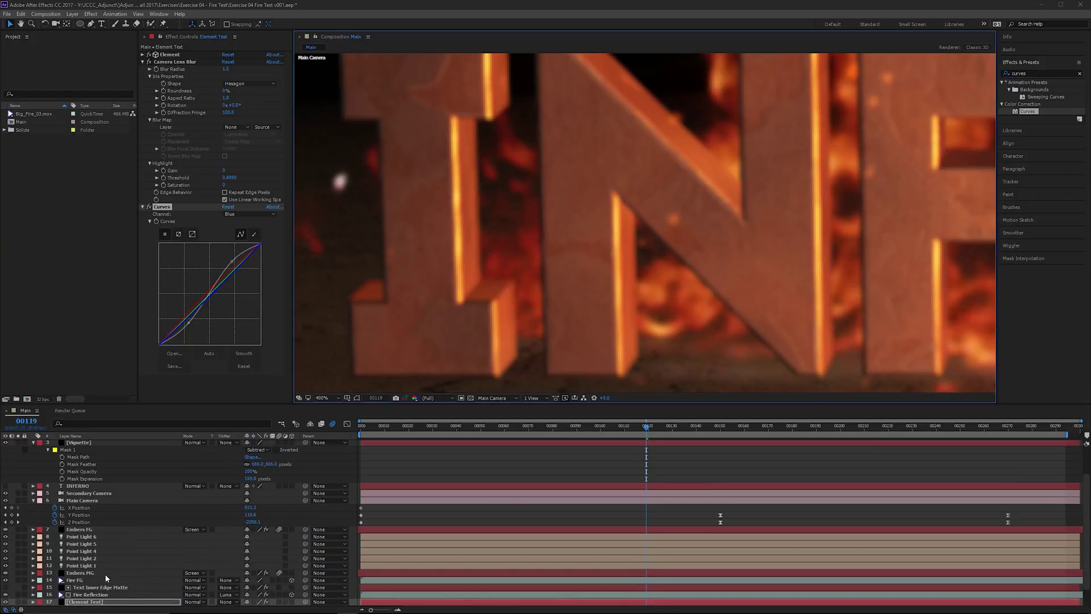
scroll(98, 509, down, 3)
scroll(99, 576, down, 3)
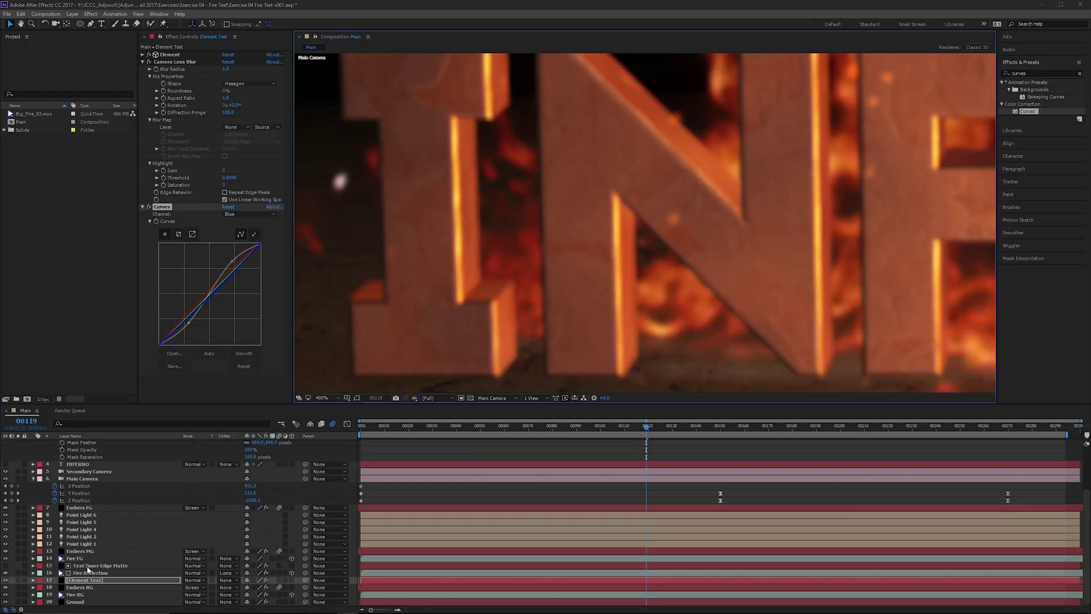
click(107, 566)
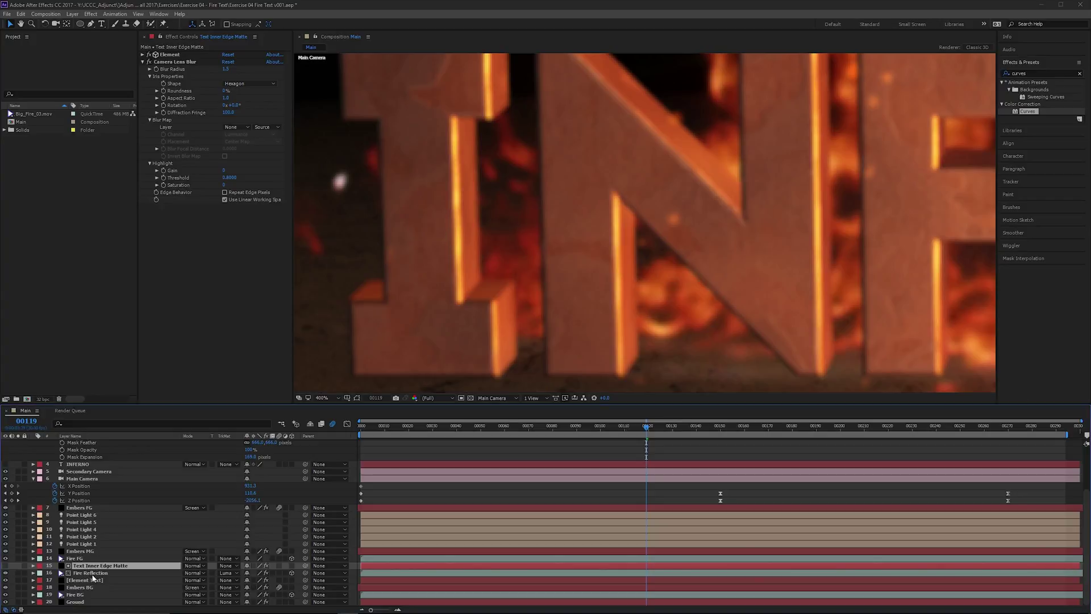
click(97, 573)
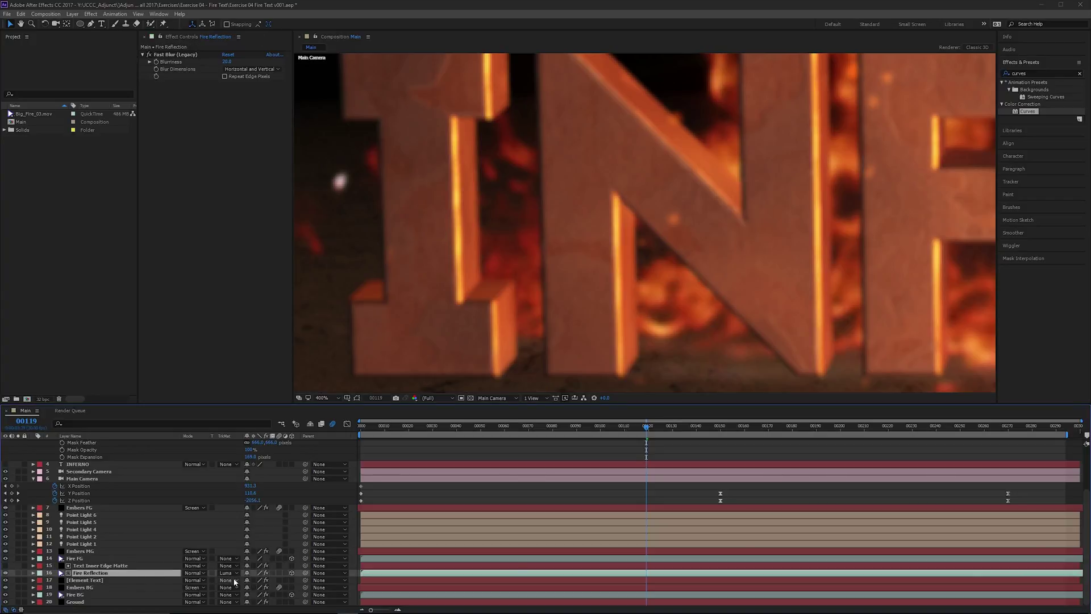
click(196, 574)
click(202, 291)
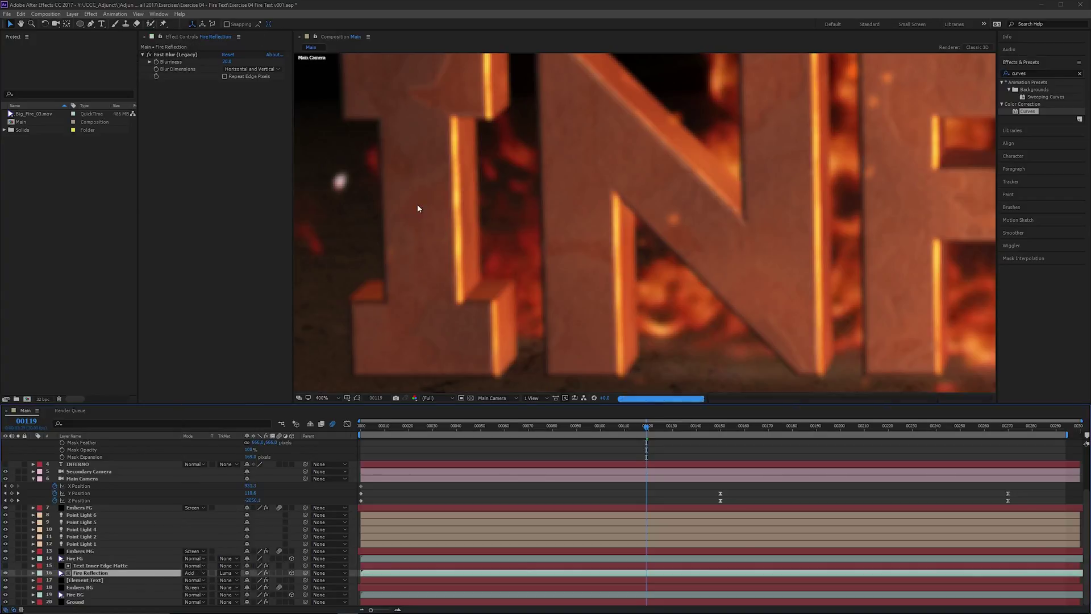
scroll(478, 159, down, 3)
Step: Reframe the view around the whole INFERNO title and go to frame 133
drag(547, 176, 432, 202)
drag(512, 213, 469, 215)
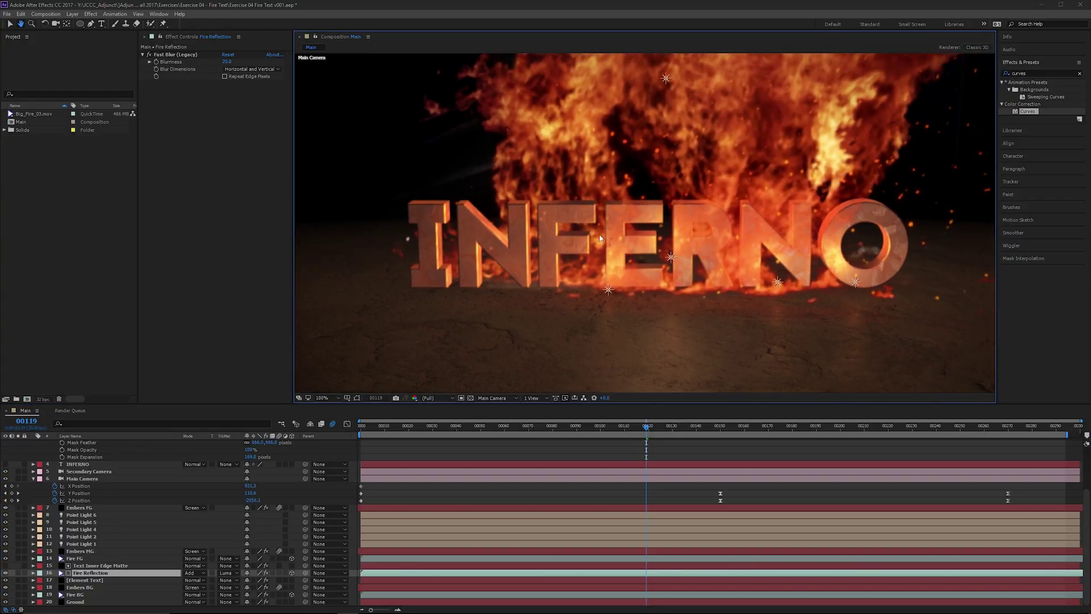
click(679, 426)
scroll(759, 256, down, 2)
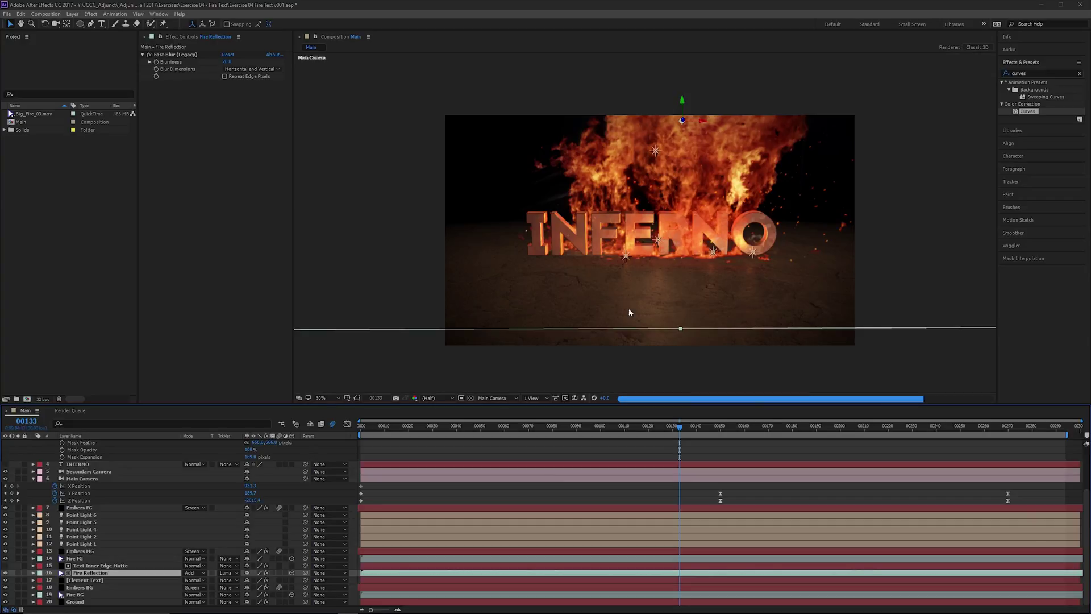
scroll(697, 277, up, 1)
scroll(696, 278, down, 1)
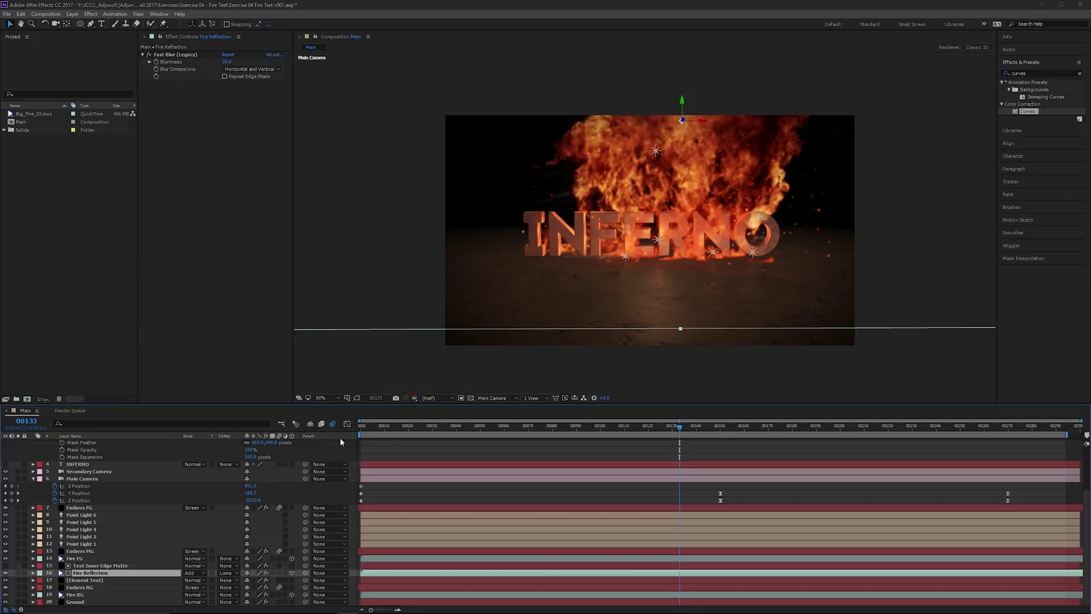
Step: Apply Curves to the Ground layer, lifting highlights and lowering shadows into an S-curve
click(75, 602)
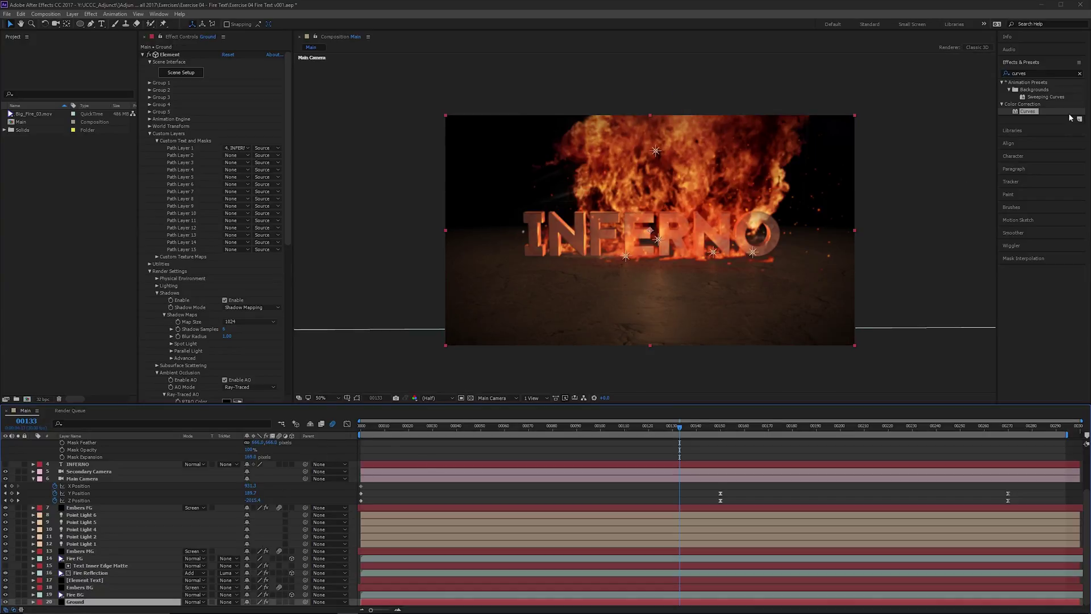
click(146, 55)
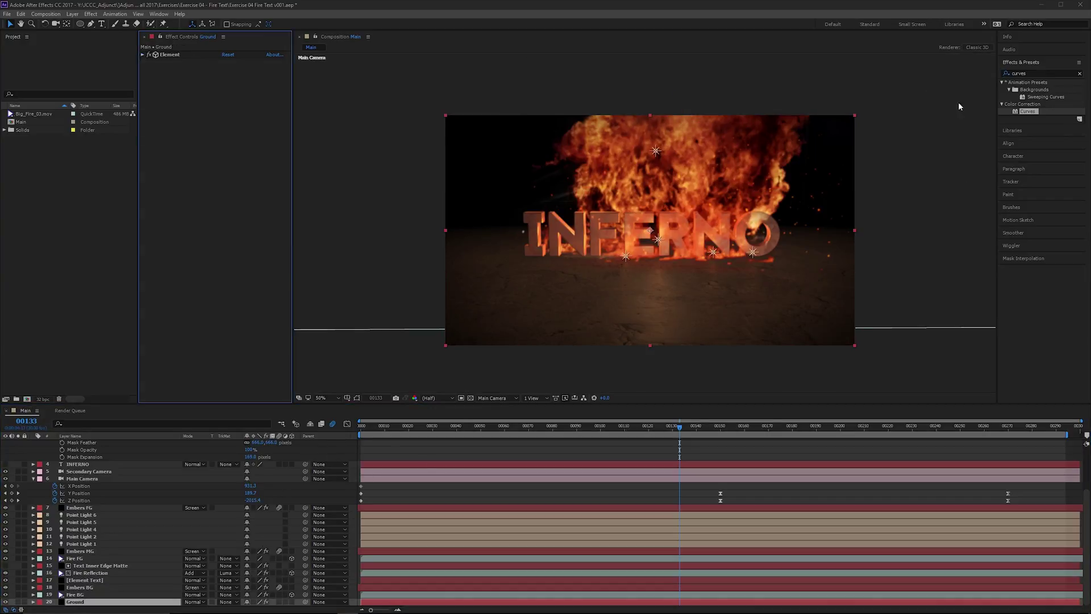
double_click(1031, 112)
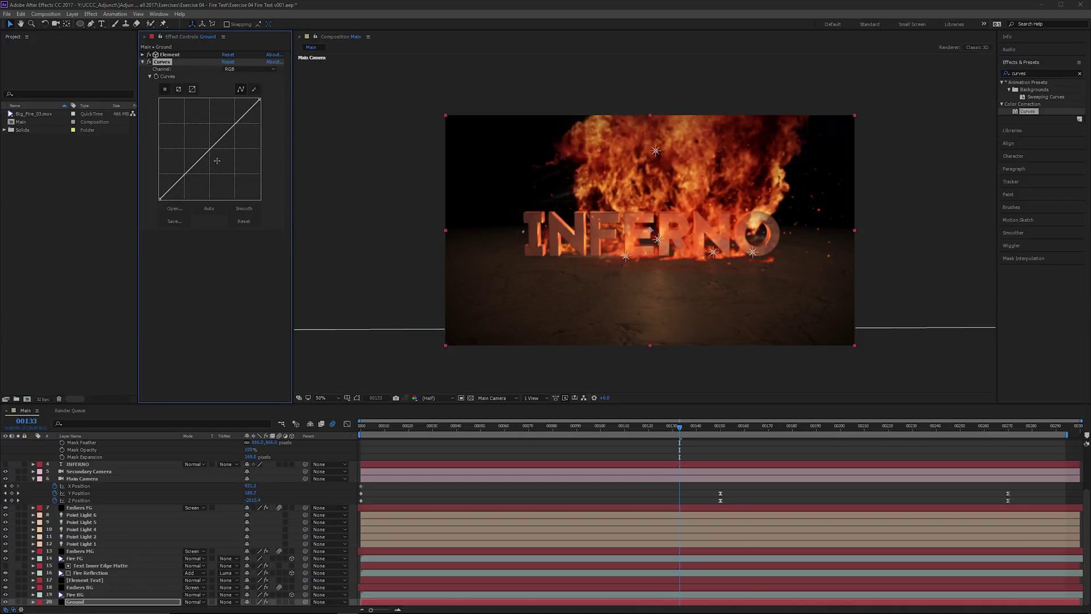
drag(216, 135, 230, 125)
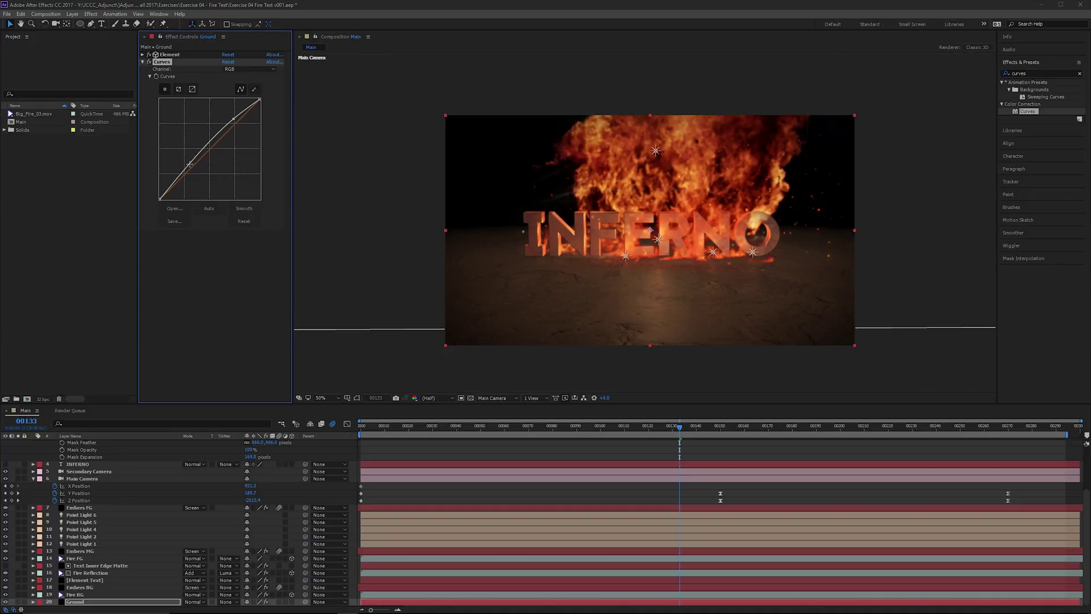
drag(189, 167, 196, 177)
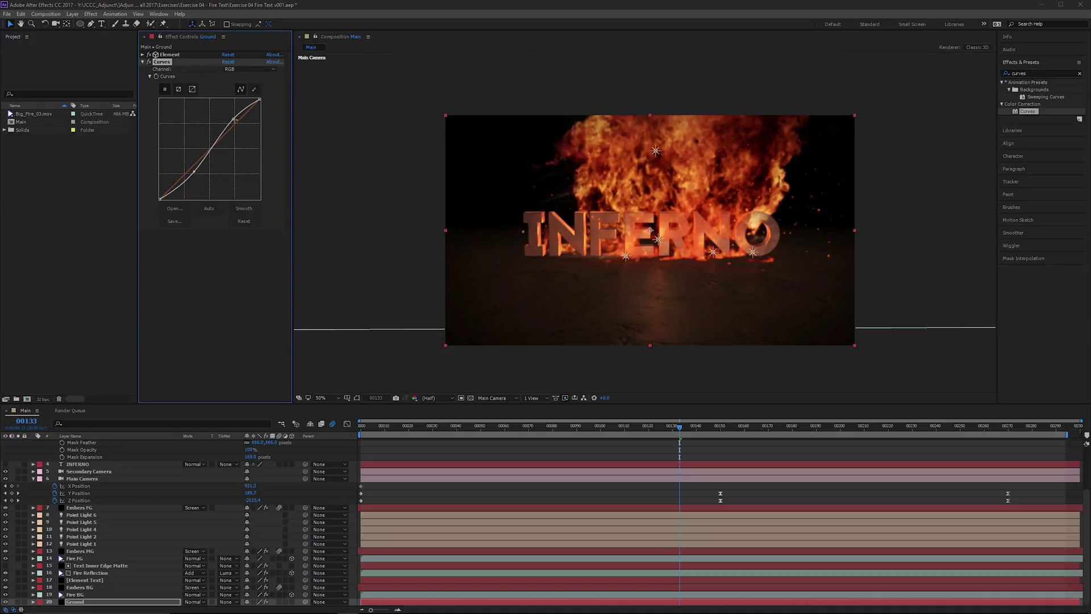
drag(231, 127, 231, 114)
drag(194, 174, 188, 179)
Step: Set Point Light 1's intensity to 150% in Light Settings and confirm
double_click(96, 543)
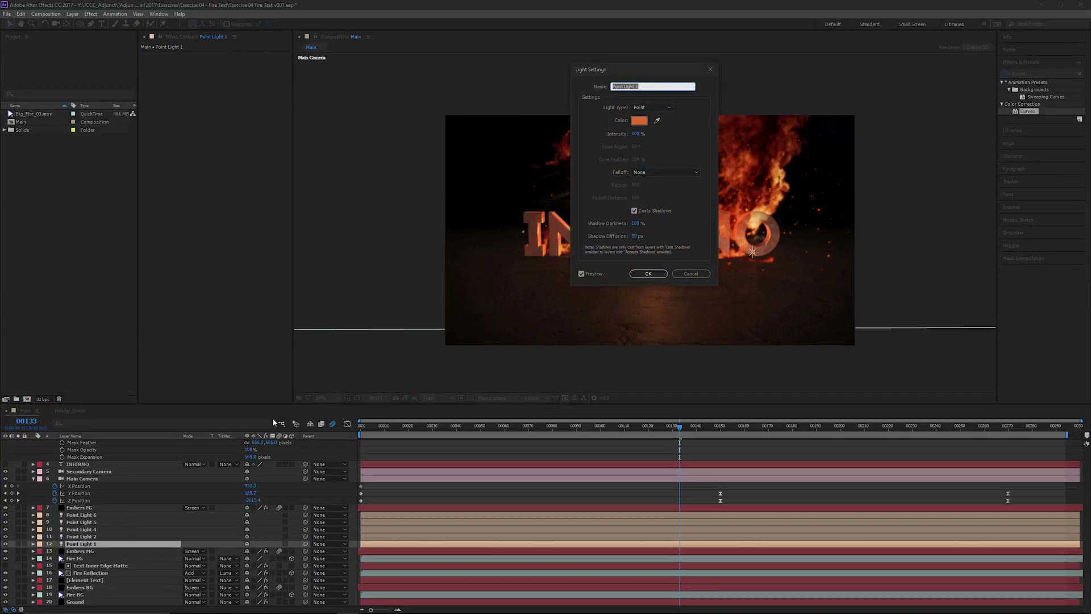
drag(654, 70, 335, 61)
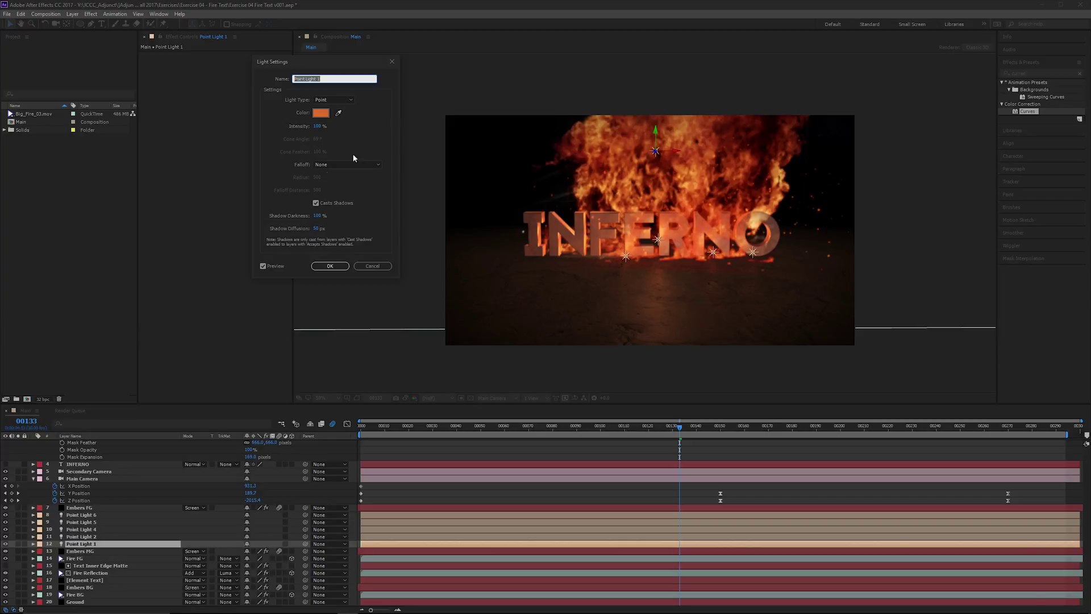
drag(322, 125, 335, 126)
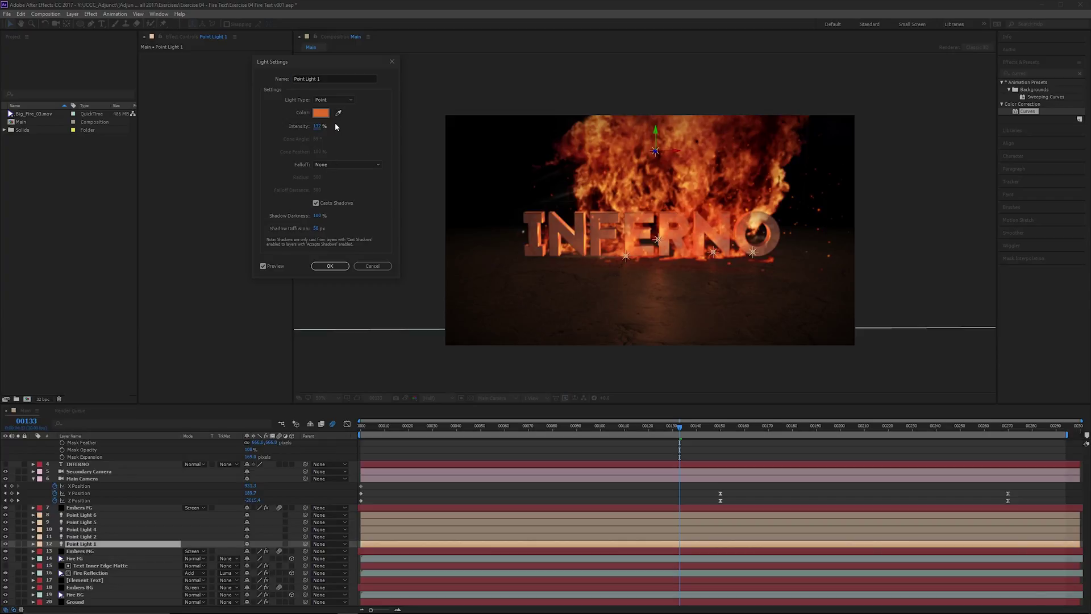
click(320, 126)
click(329, 265)
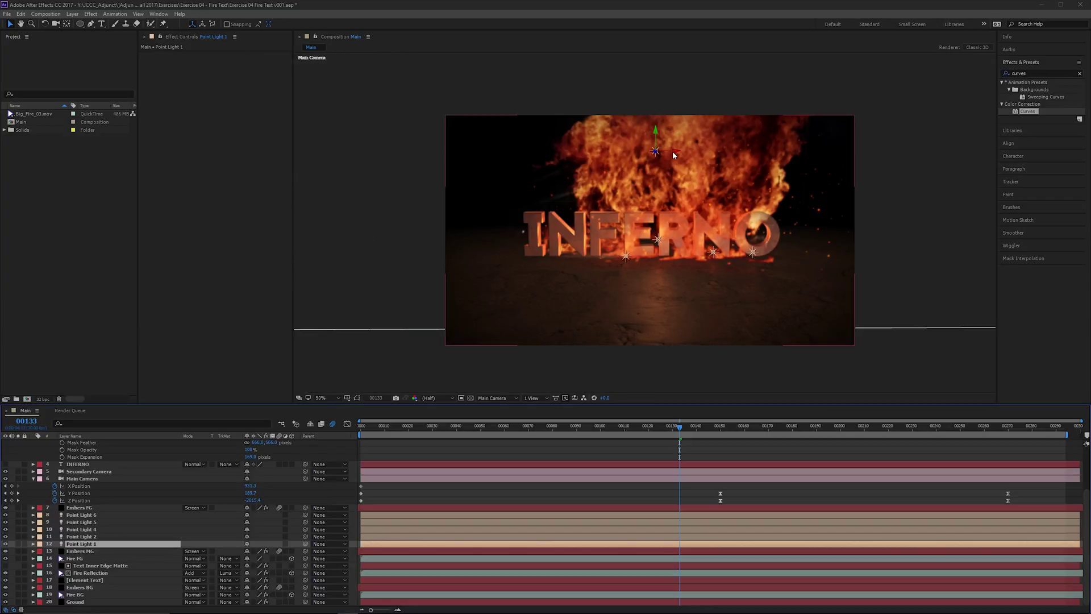
Step: Preview the comp, reveal Point Light 1's edited properties, and move it right above the flames
key(space)
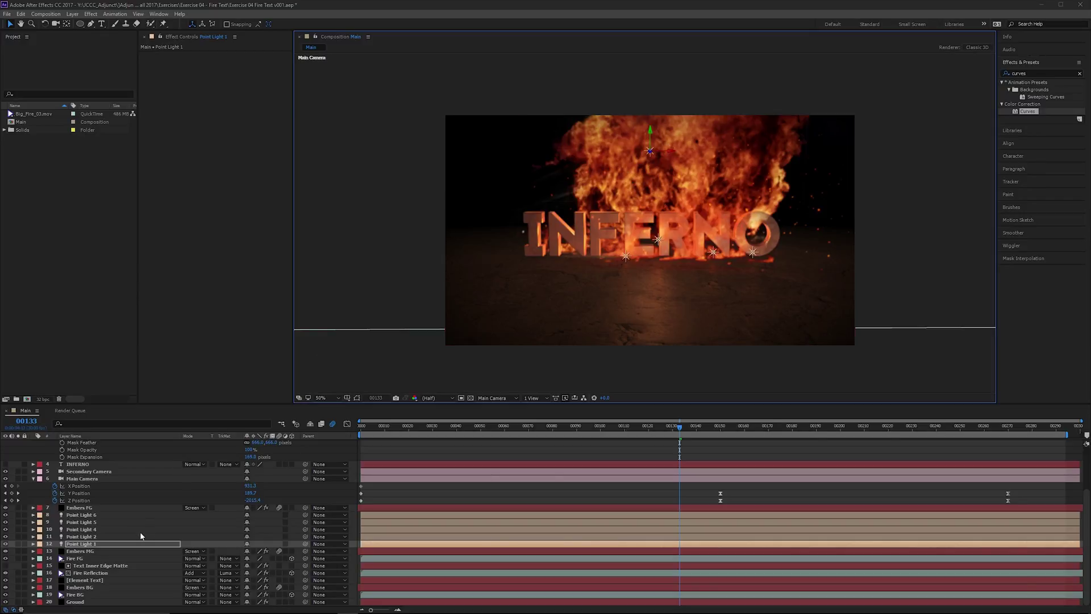
key(a)
key(a)
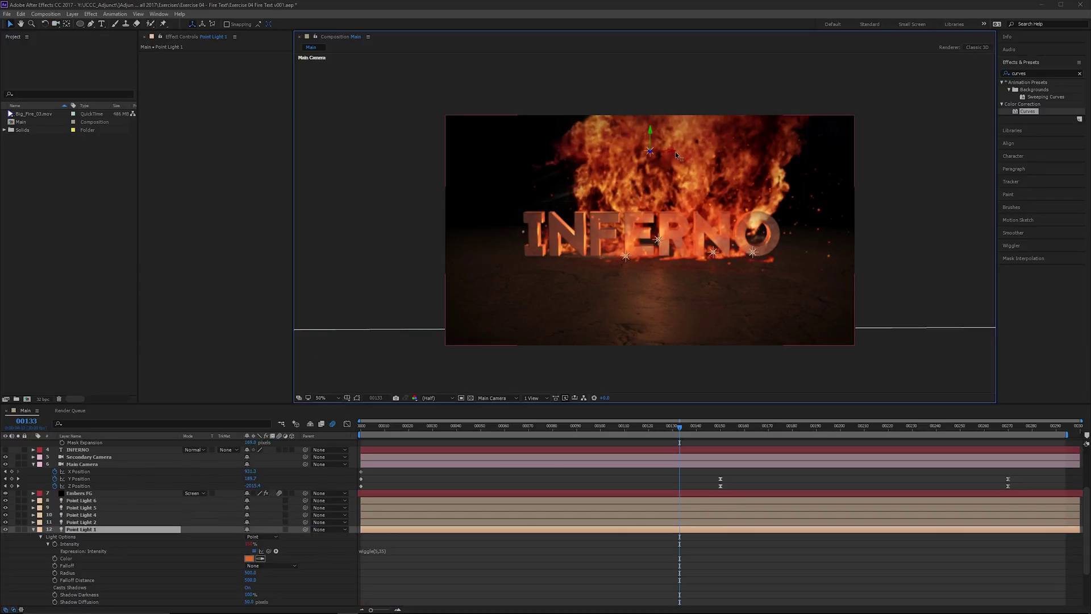
drag(673, 156, 751, 155)
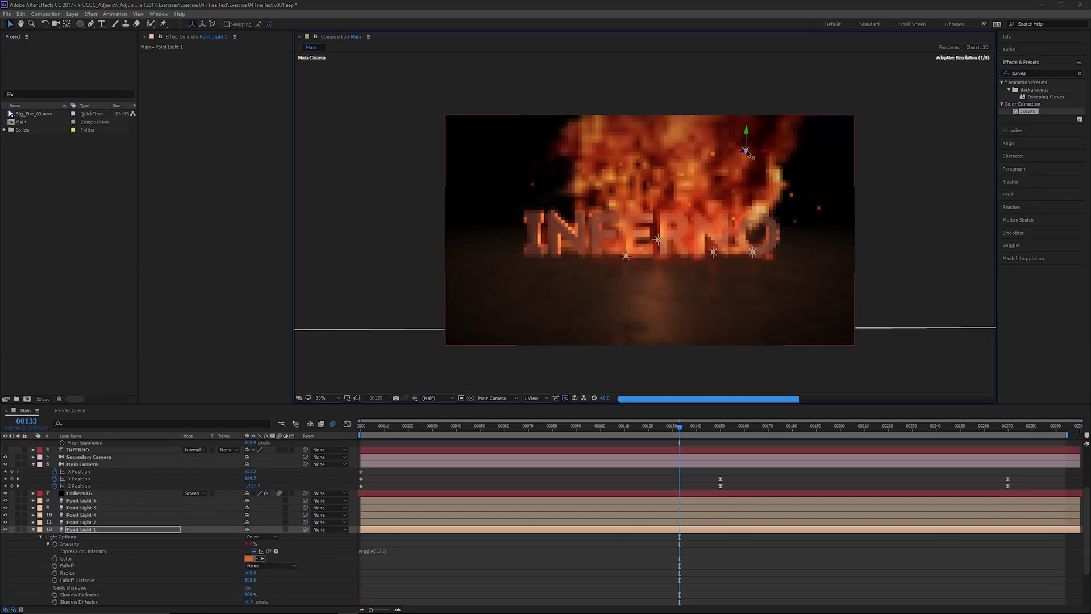
Step: Delete the duplicate Point Light 7 and rename Point Light 1 to Main Light
key(ctrl+d)
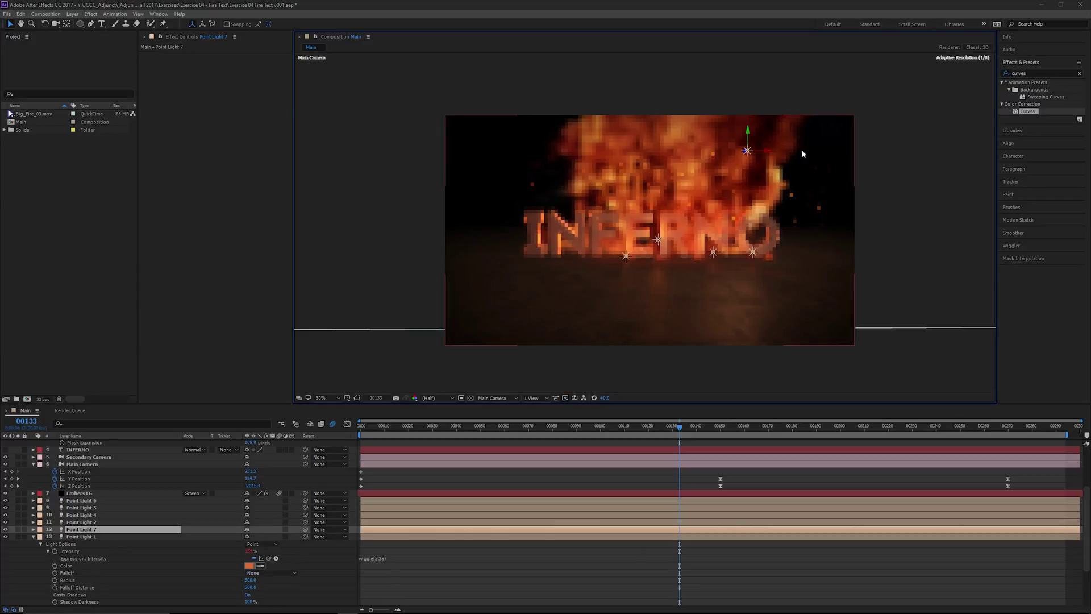
key(Delete)
right_click(108, 528)
key(Escape)
key(Return)
text(Ma)
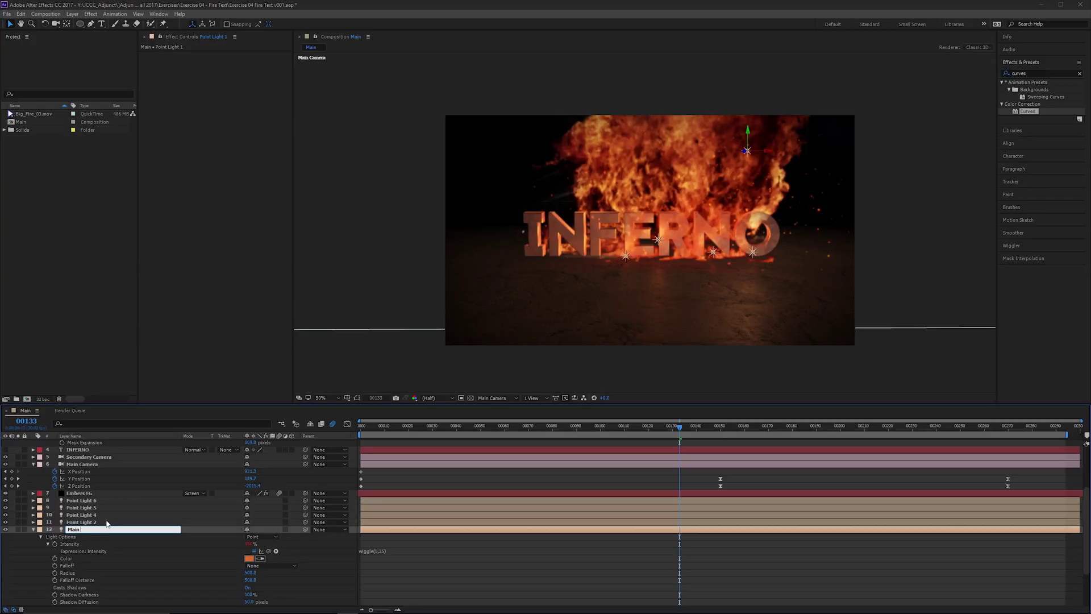
text(Light)
key(Return)
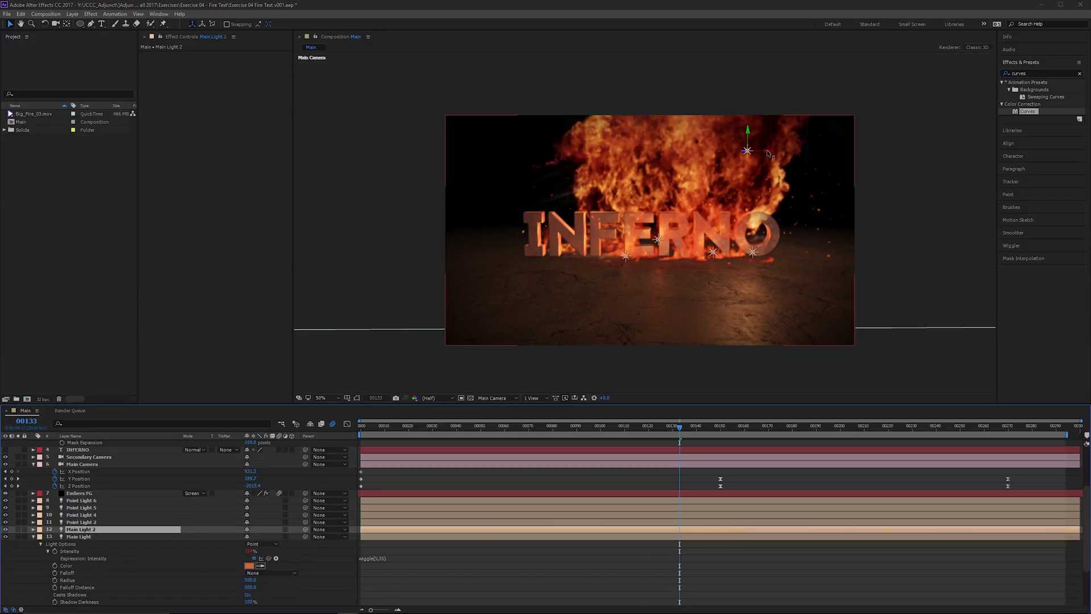
Step: Add Main Light 2 and Main Light 3 copies, shifted left over the flames
key(ctrl+d)
drag(748, 153, 732, 154)
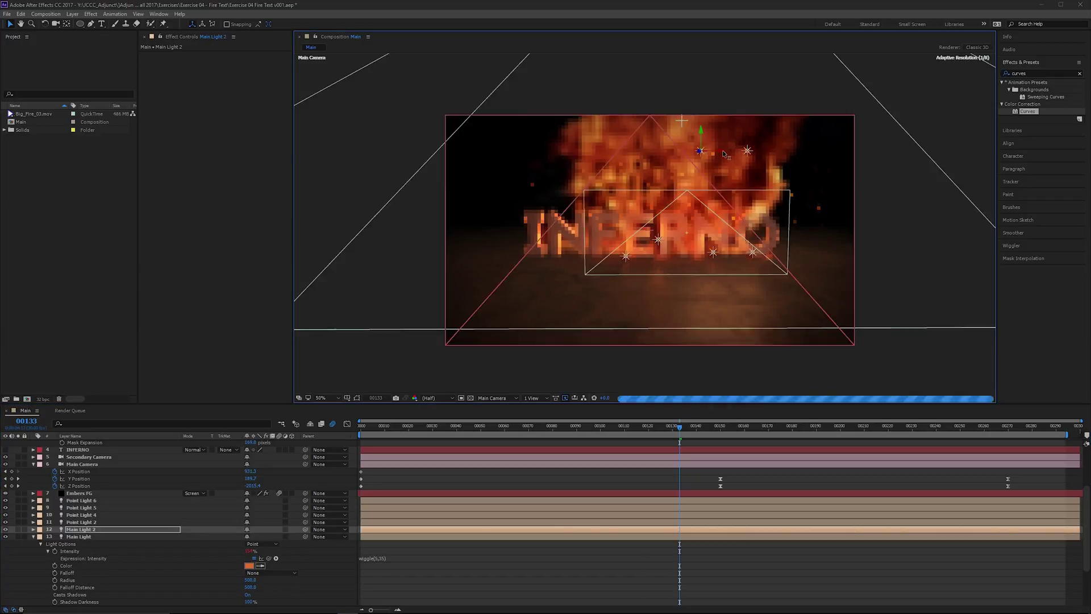
key(ctrl+shift+h)
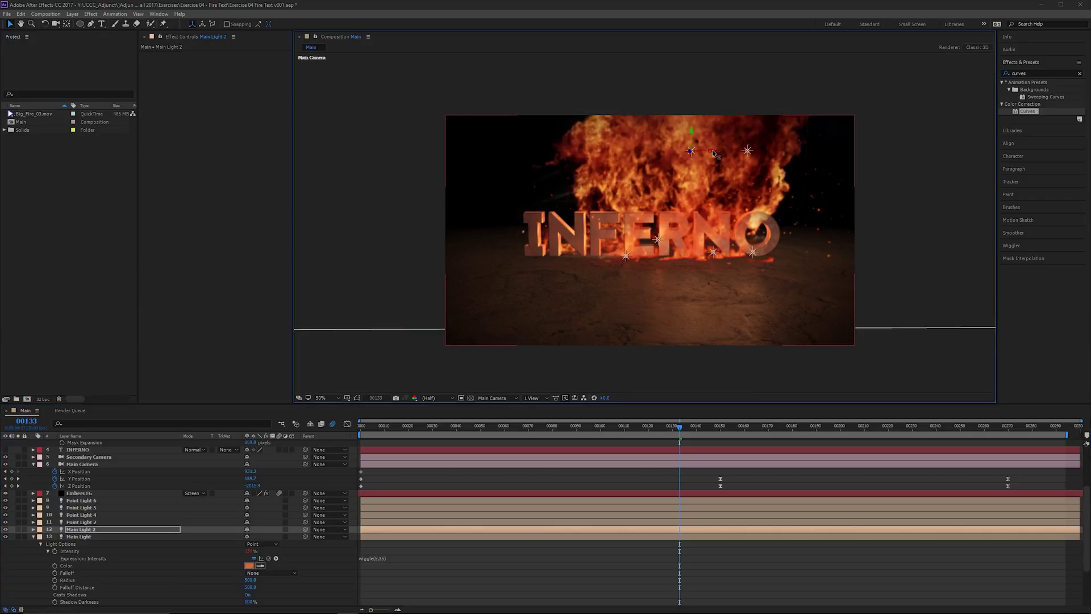
key(ctrl+d)
drag(715, 154, 639, 155)
key(shift+Left)
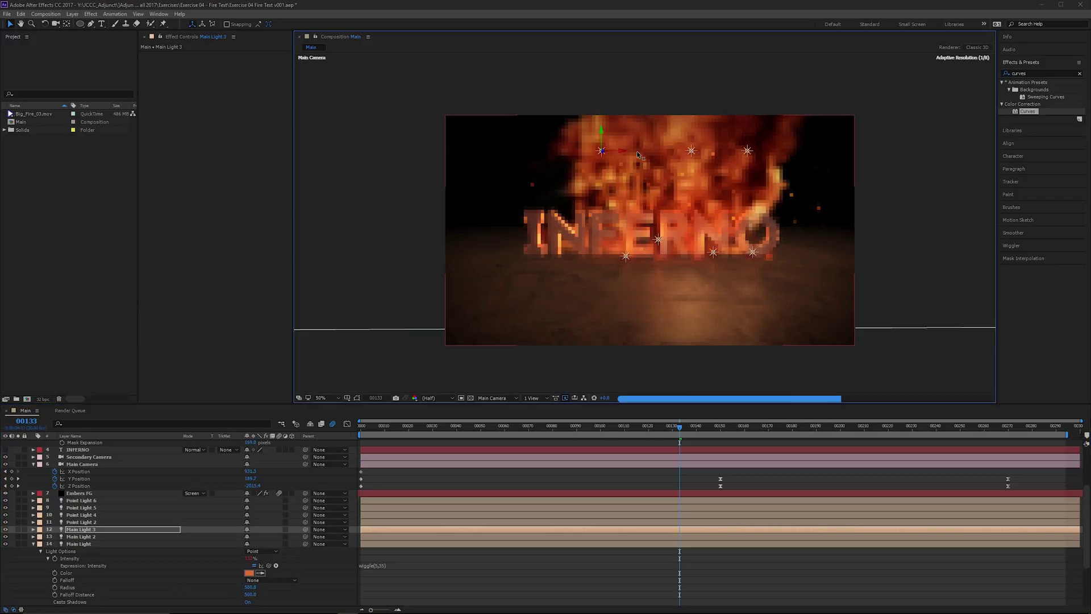
drag(640, 157, 653, 157)
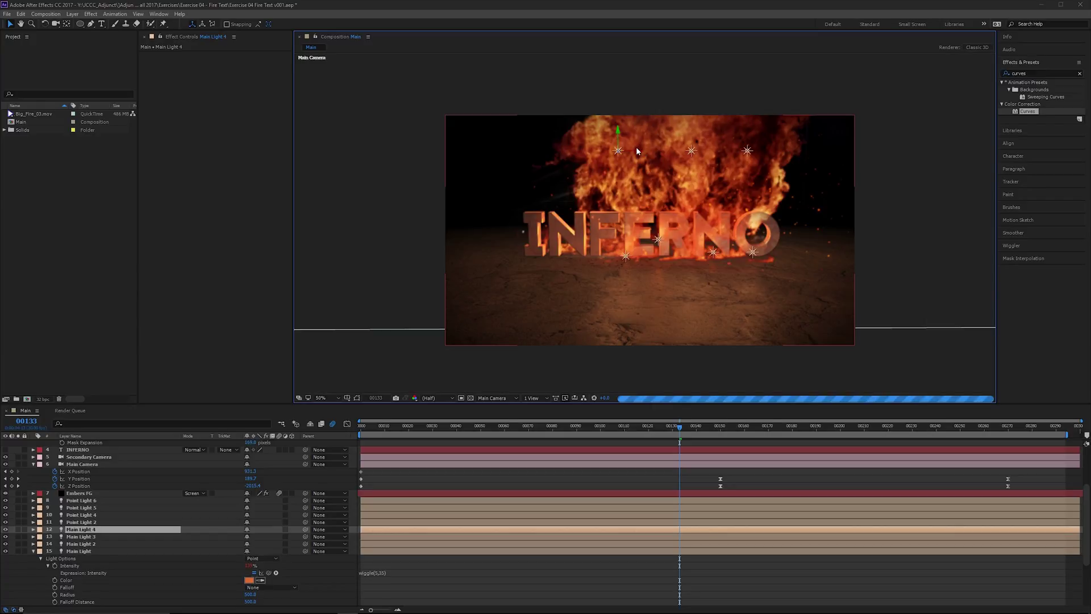
Step: Add Main Light 4 and Main Light 5 copies, placed further along the row
key(ctrl+d)
drag(640, 156, 604, 157)
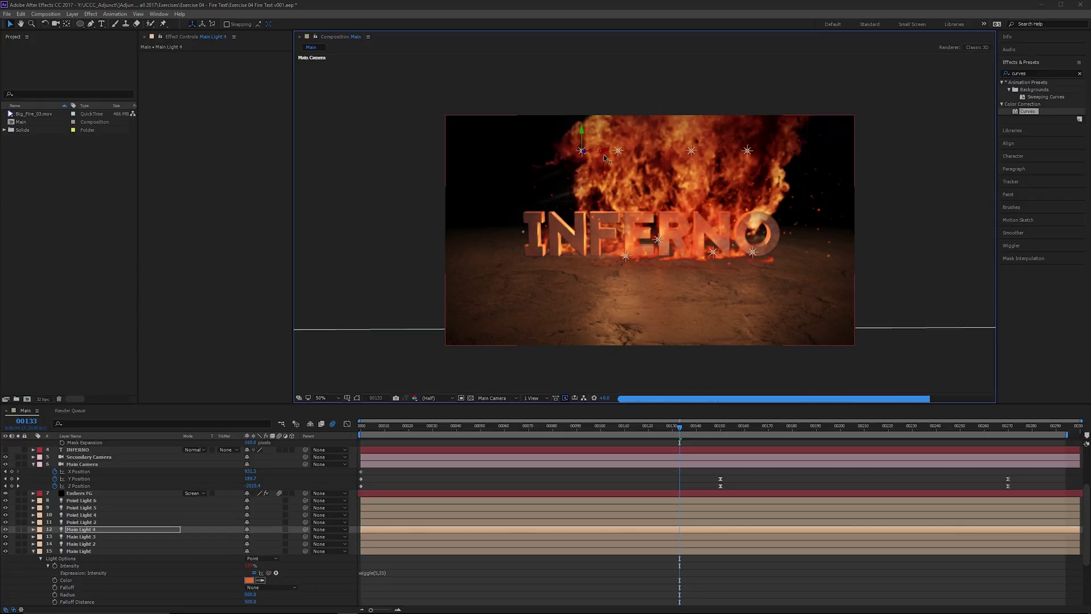
key(Left)
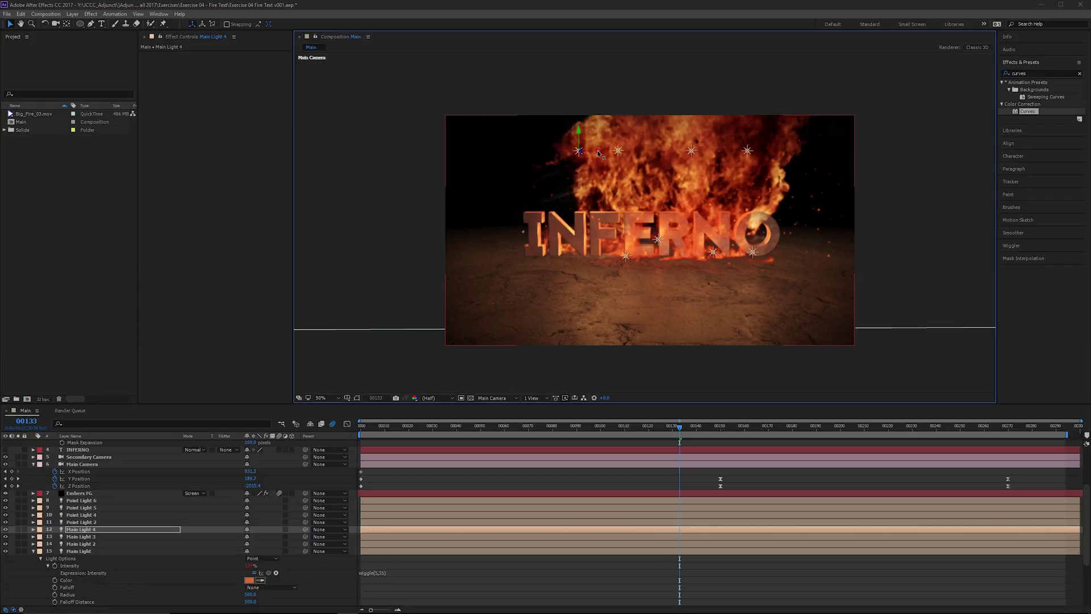
drag(599, 156, 593, 155)
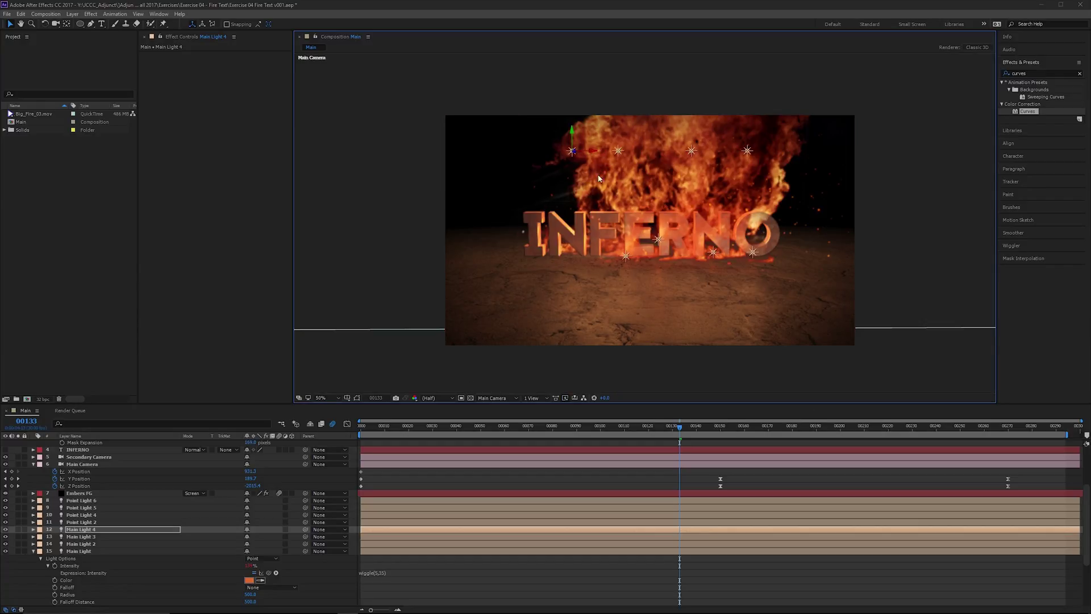
key(ctrl+d)
mouse_move(572, 152)
mouse_down()
mouse_move(553, 152)
mouse_move(687, 154)
mouse_move(665, 154)
mouse_up()
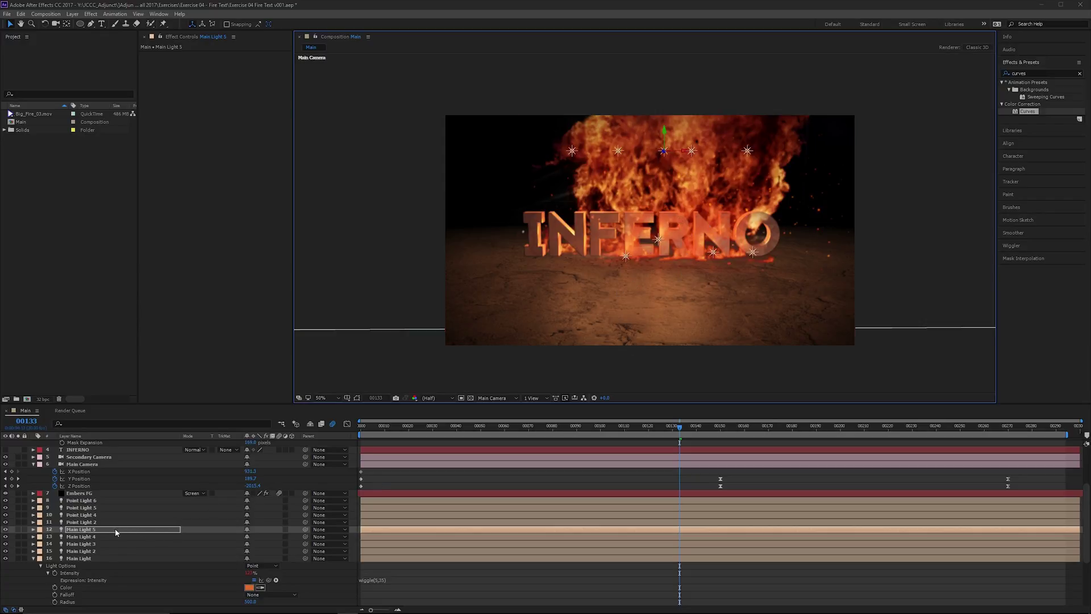
scroll(118, 548, down, 3)
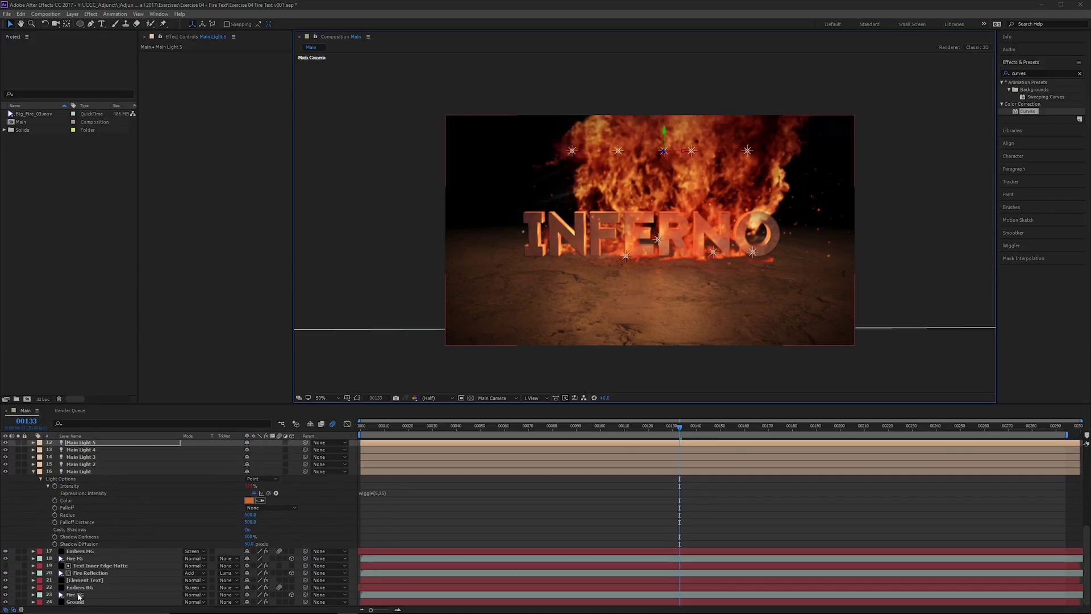
Step: Switch the Ground layer's Curves to the Red channel, lifting upper midtones and lowering shadows
click(77, 602)
click(229, 68)
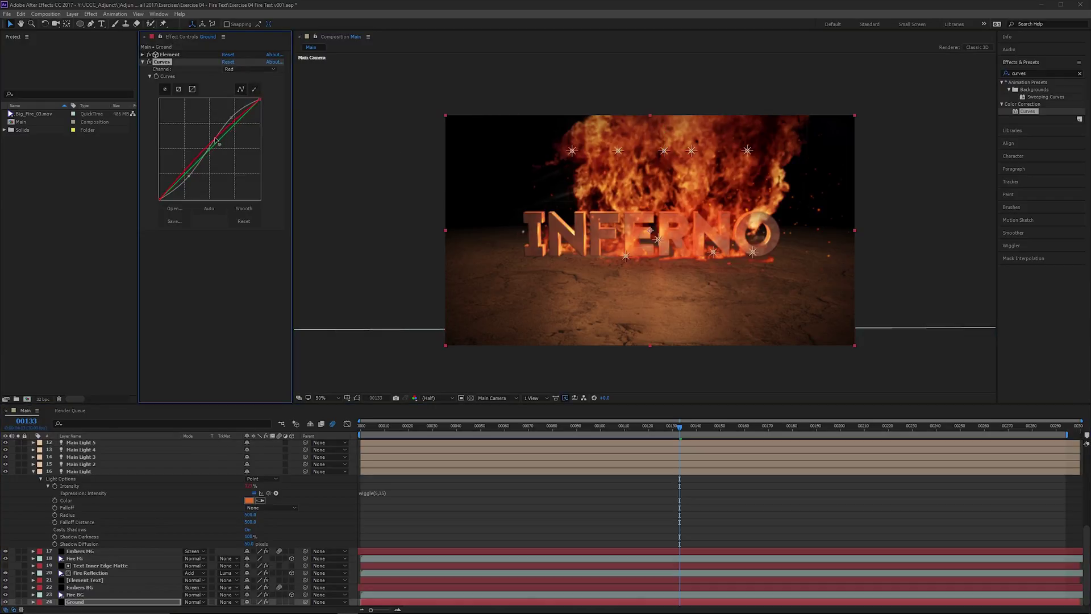
drag(217, 143, 217, 137)
drag(188, 164, 184, 173)
drag(192, 184, 192, 181)
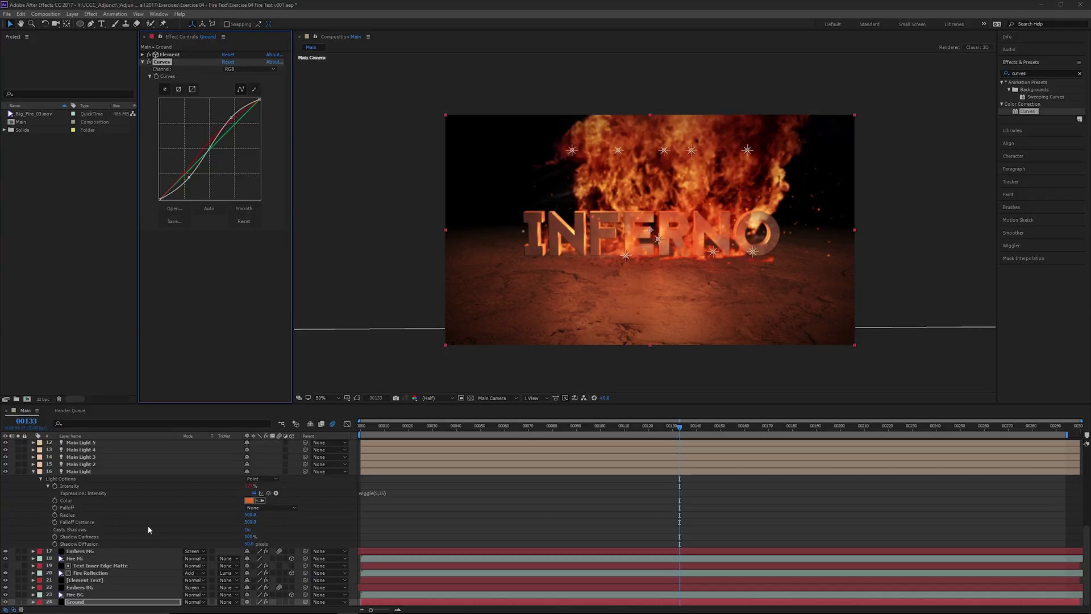
Step: Check Main Light's settings and set Main Light 2 and 3 intensity to 10
double_click(94, 472)
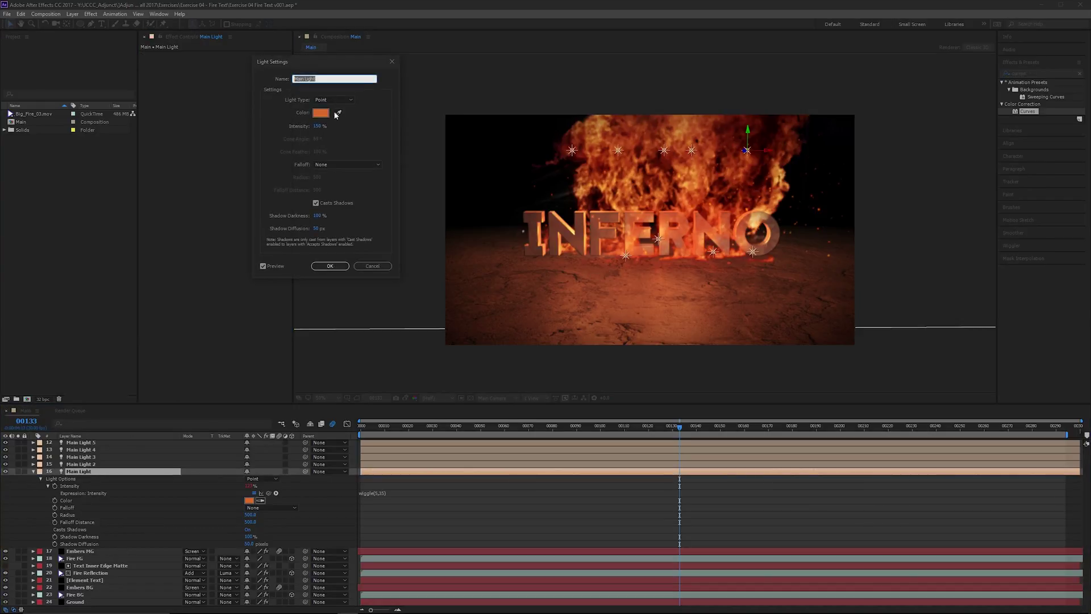
key(Return)
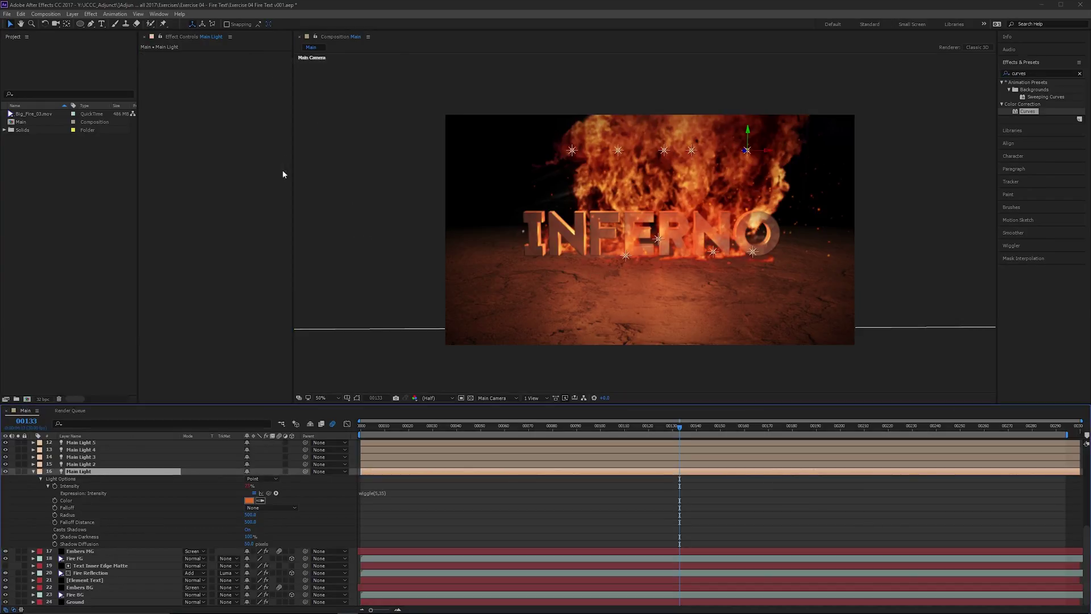
double_click(90, 465)
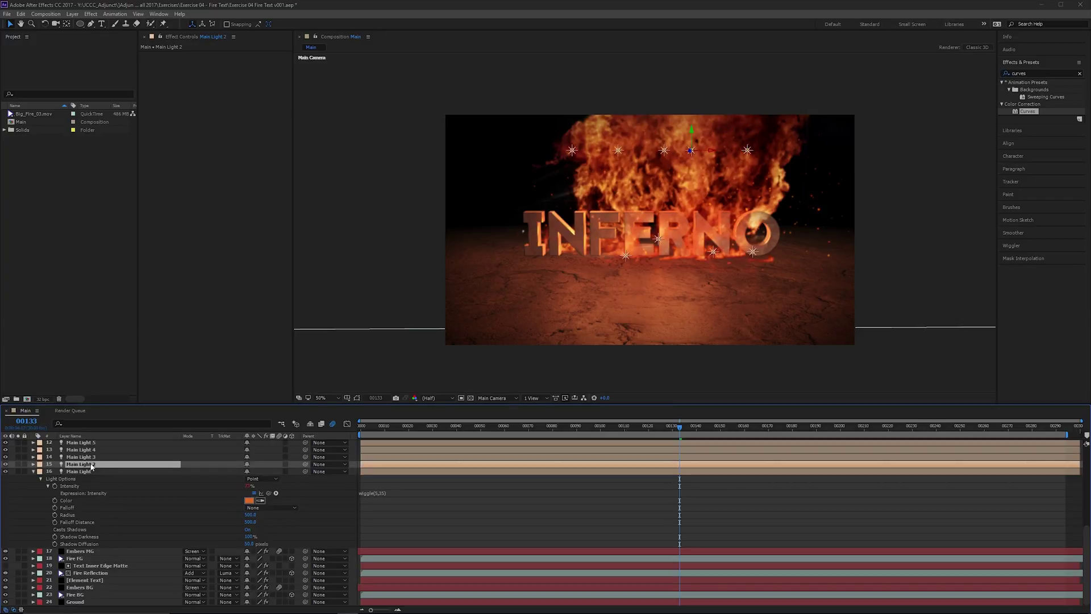
click(321, 125)
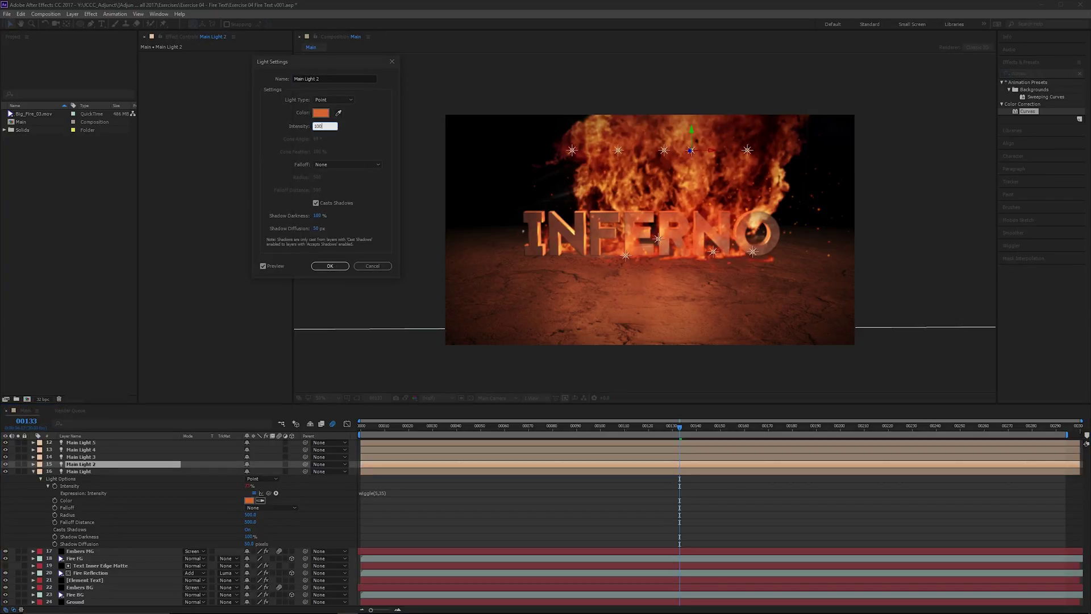
key(Return)
scroll(94, 489, up, 1)
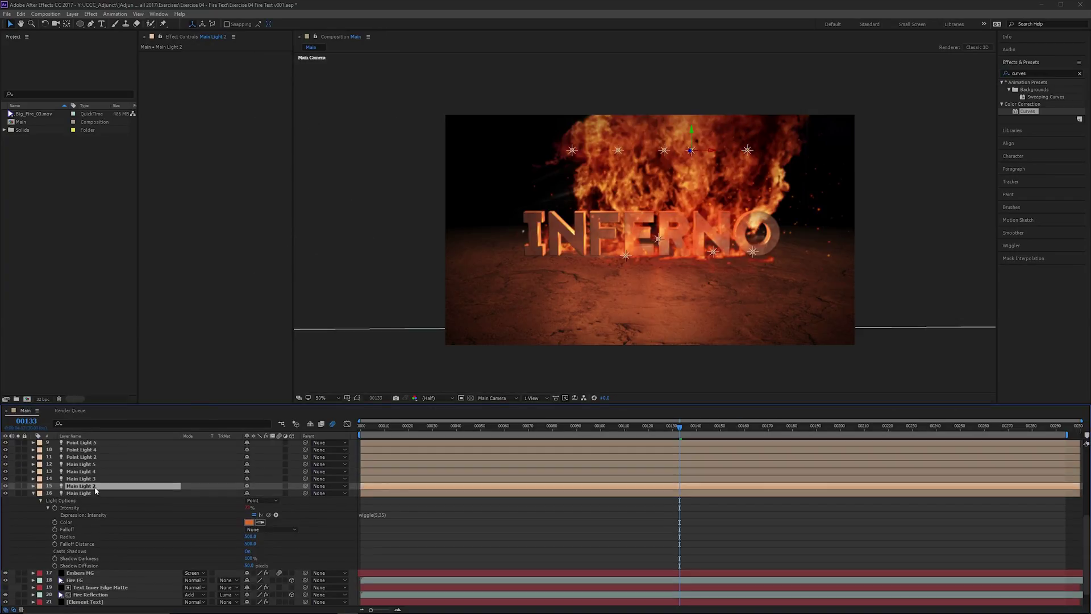
double_click(85, 479)
click(321, 126)
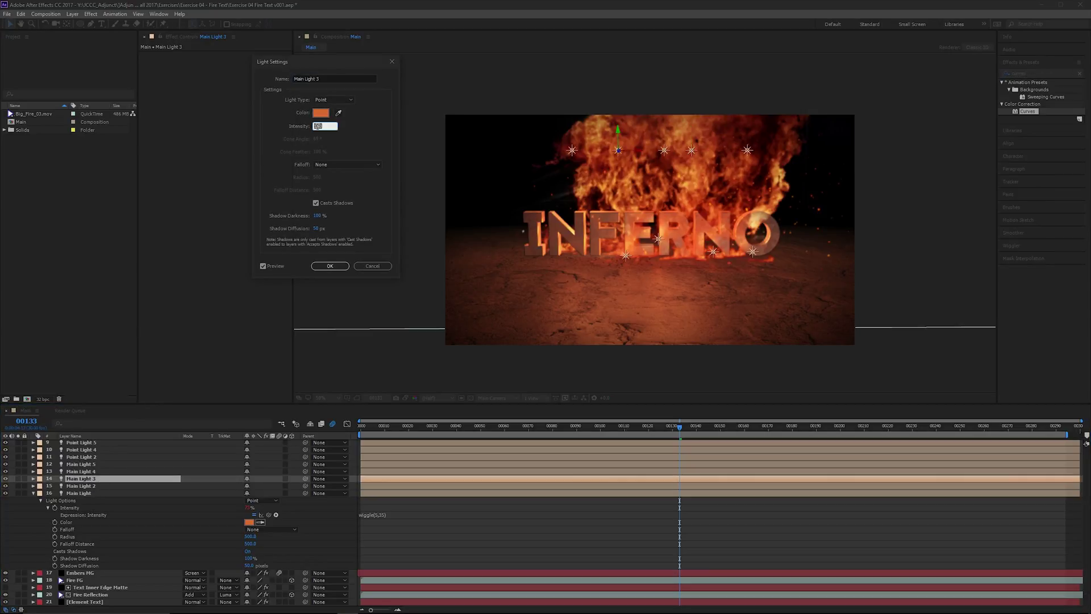
key(Return)
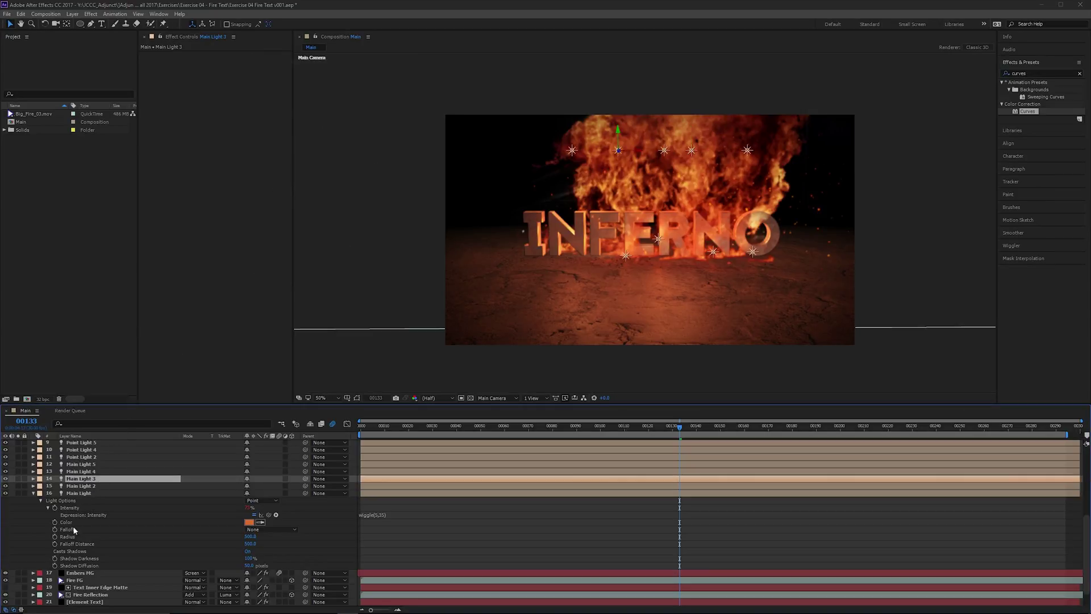
Step: Set Main Light 4 and 5 intensity to 10, then open Point Light 2's Light Settings
double_click(83, 471)
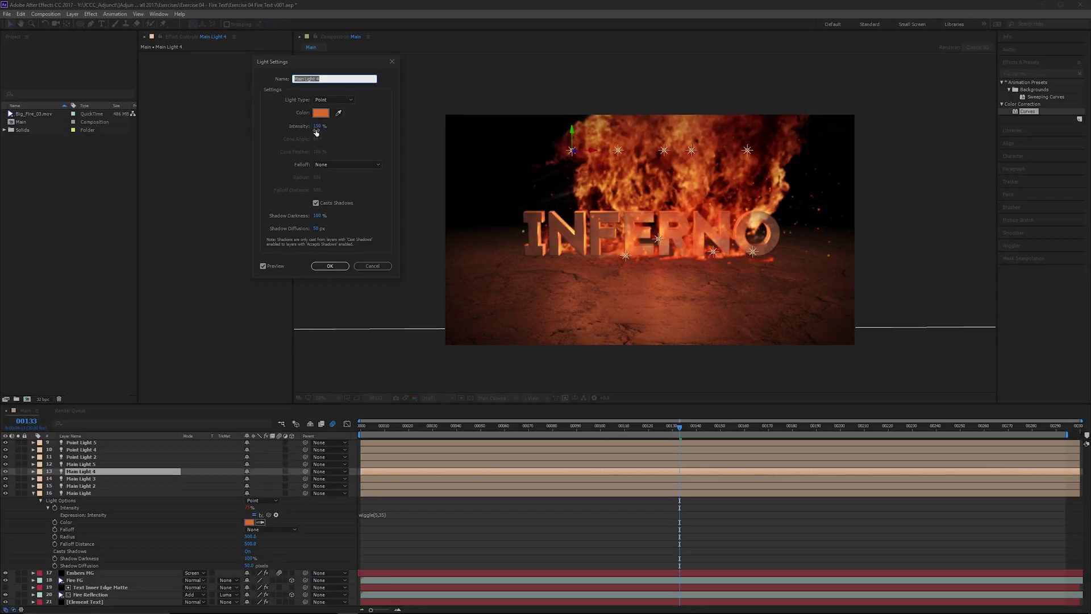
click(316, 128)
text(10)
key(Return)
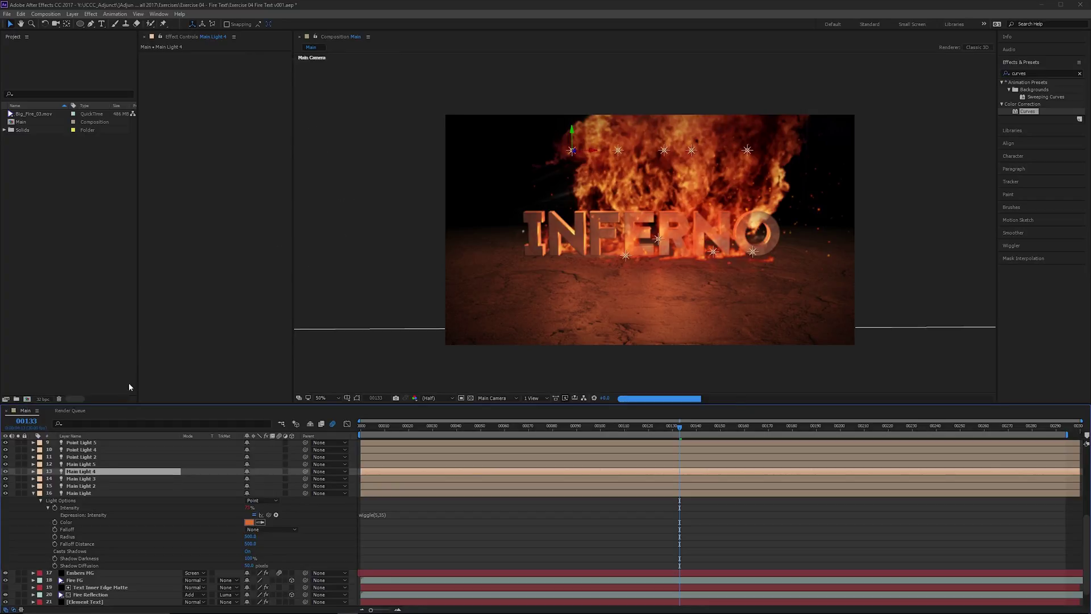
click(83, 464)
double_click(91, 465)
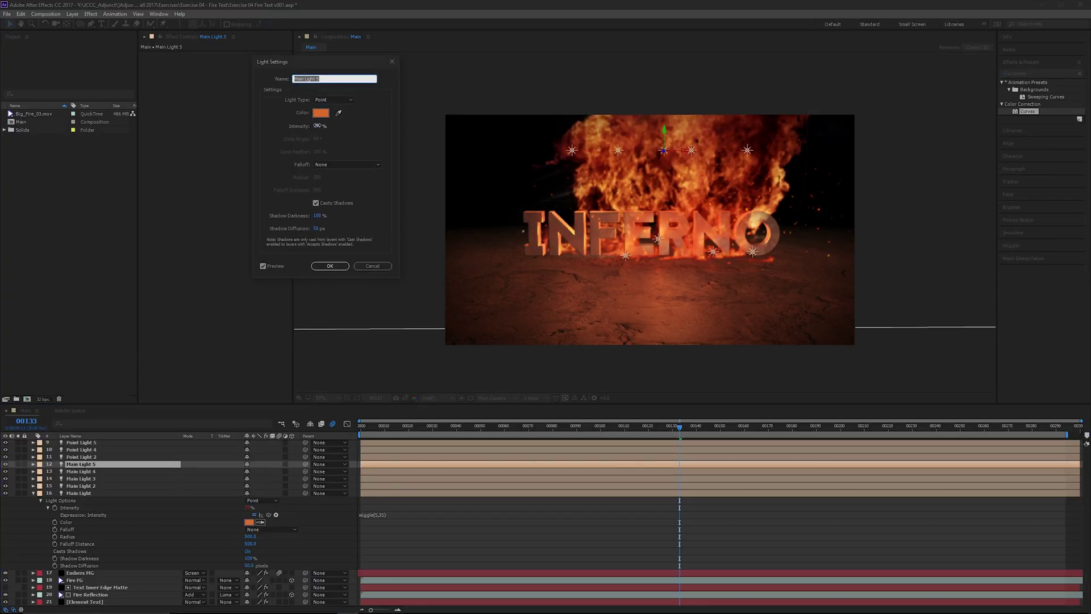
click(320, 126)
key(Return)
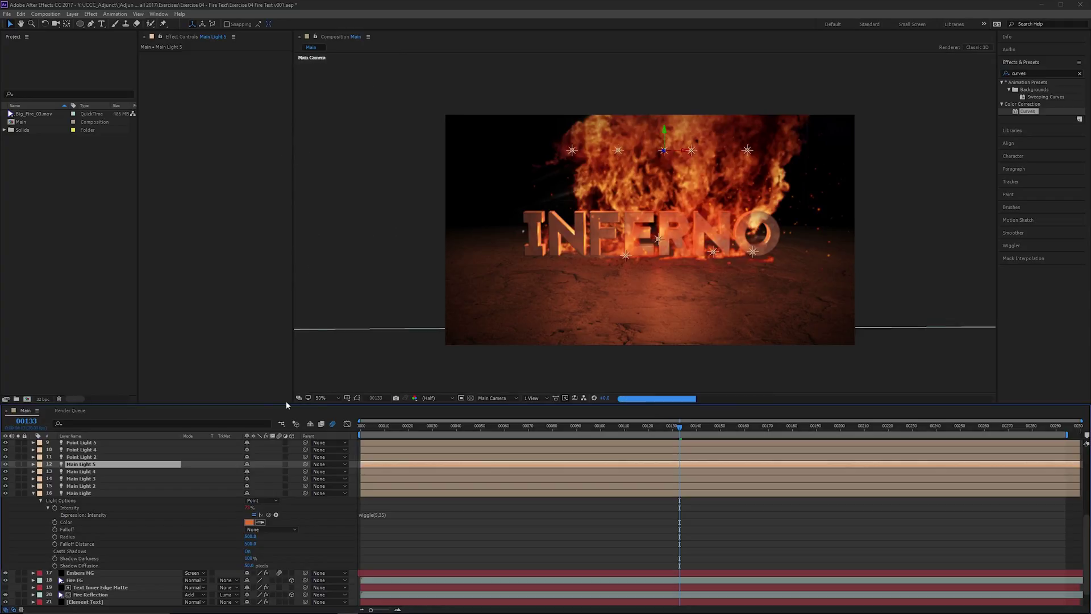
click(93, 458)
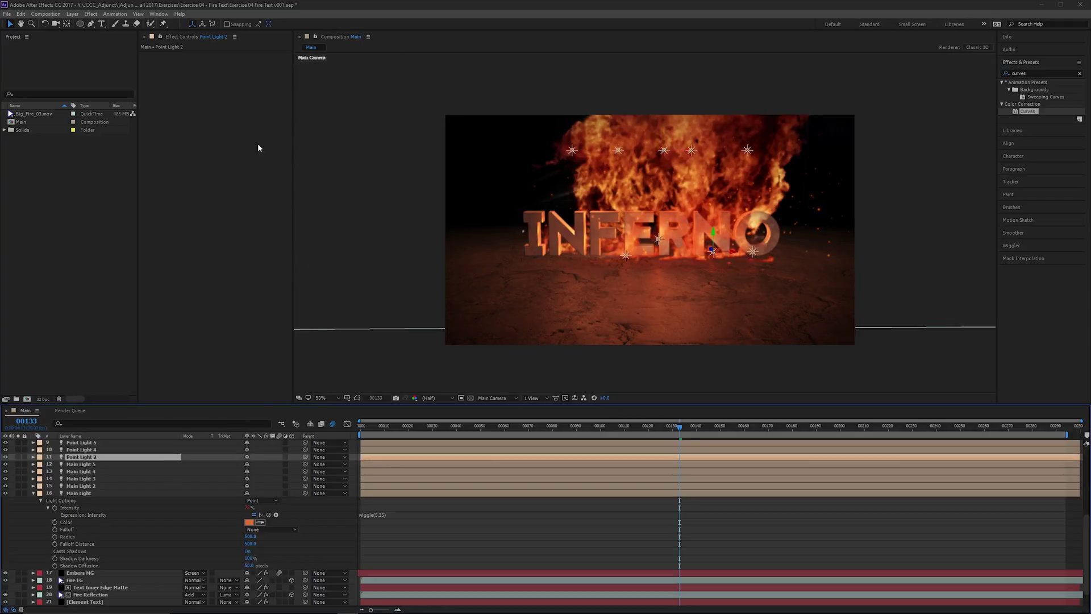
double_click(90, 458)
Step: Cancel Point Light 2's settings and apply a second Curves effect to Element Text
click(380, 255)
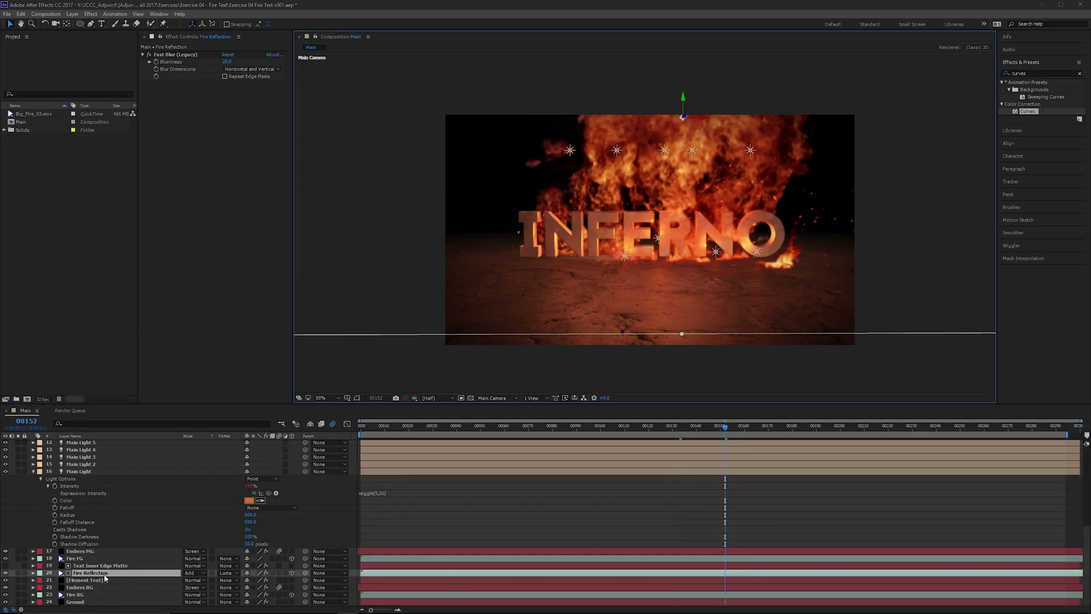
click(105, 578)
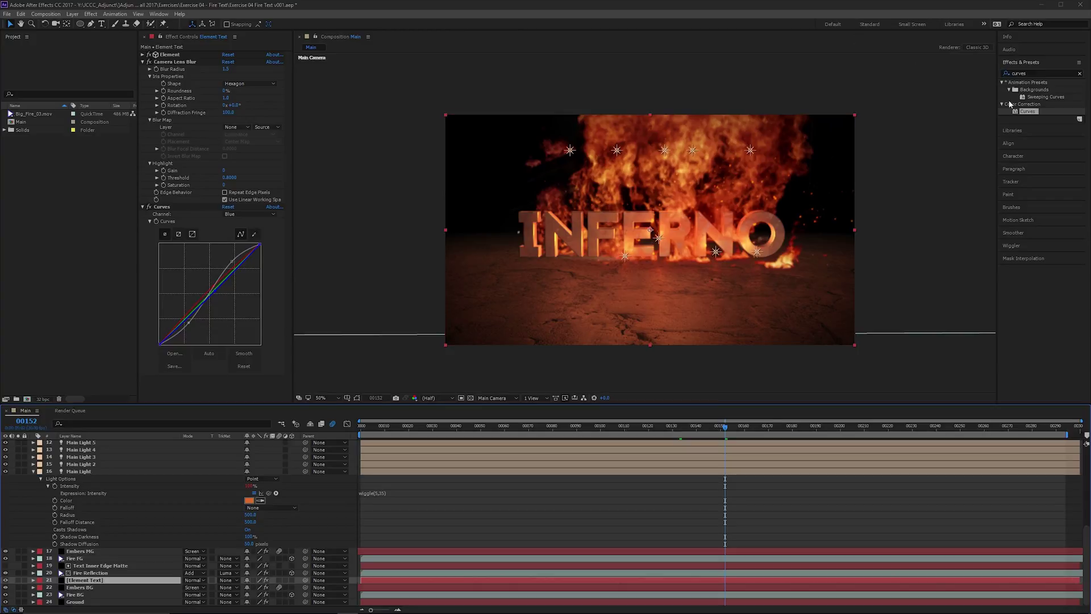
drag(1027, 111, 270, 241)
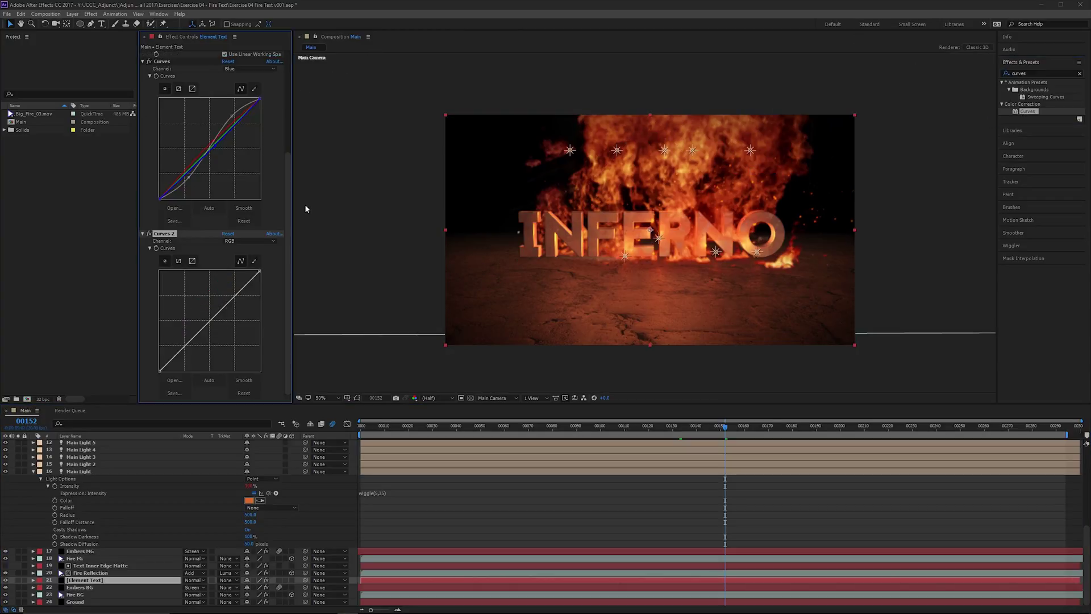
Step: Reshape the Curves 2 RGB curve, darkening the low end and raising an upper point
drag(187, 346, 192, 353)
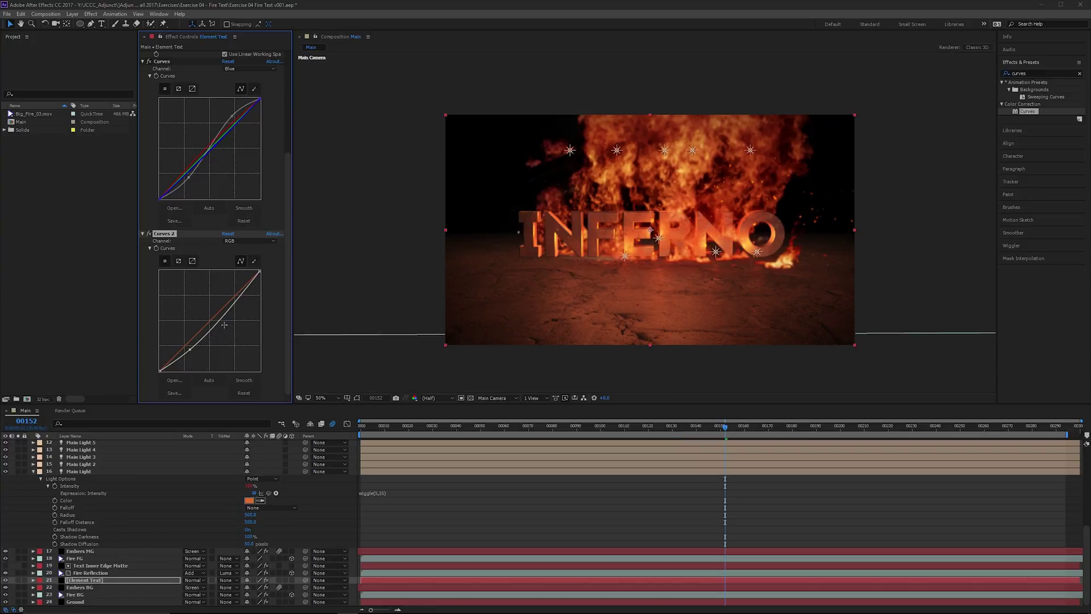
drag(221, 327, 213, 323)
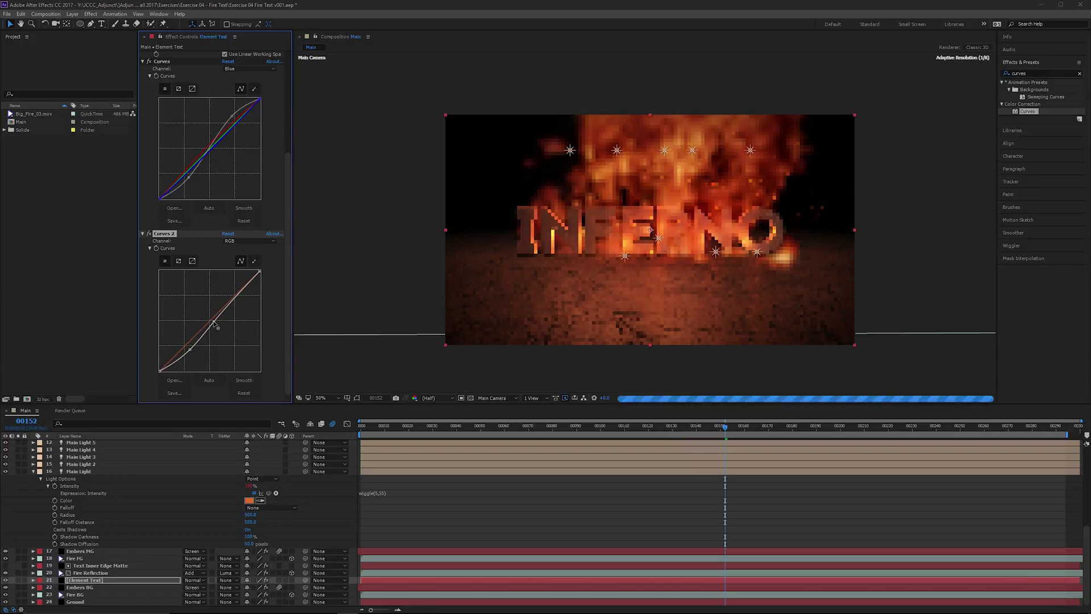
key(ctrl+z)
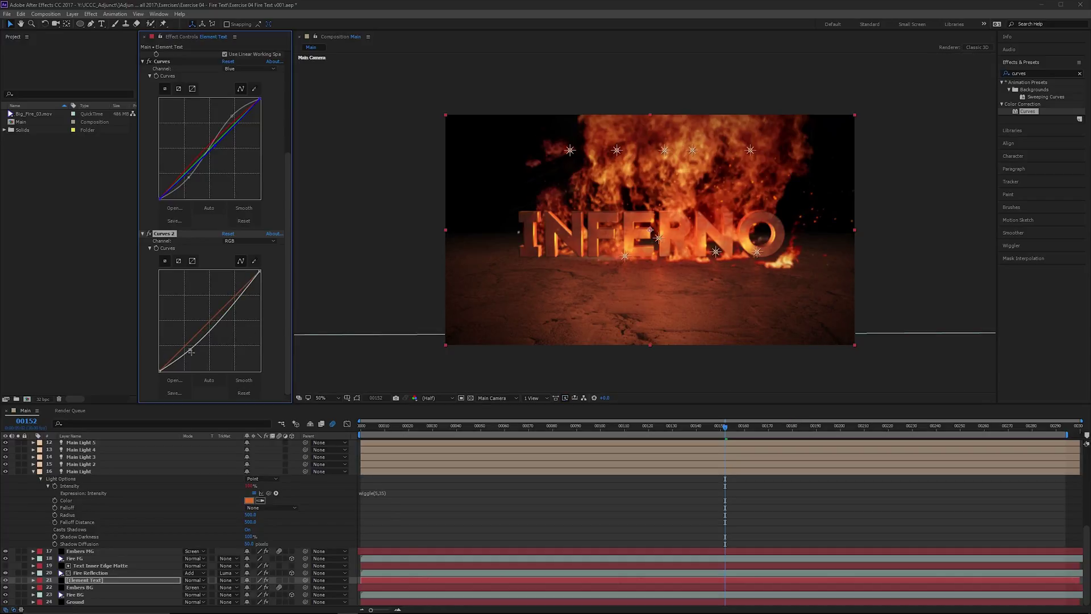
drag(193, 350, 191, 348)
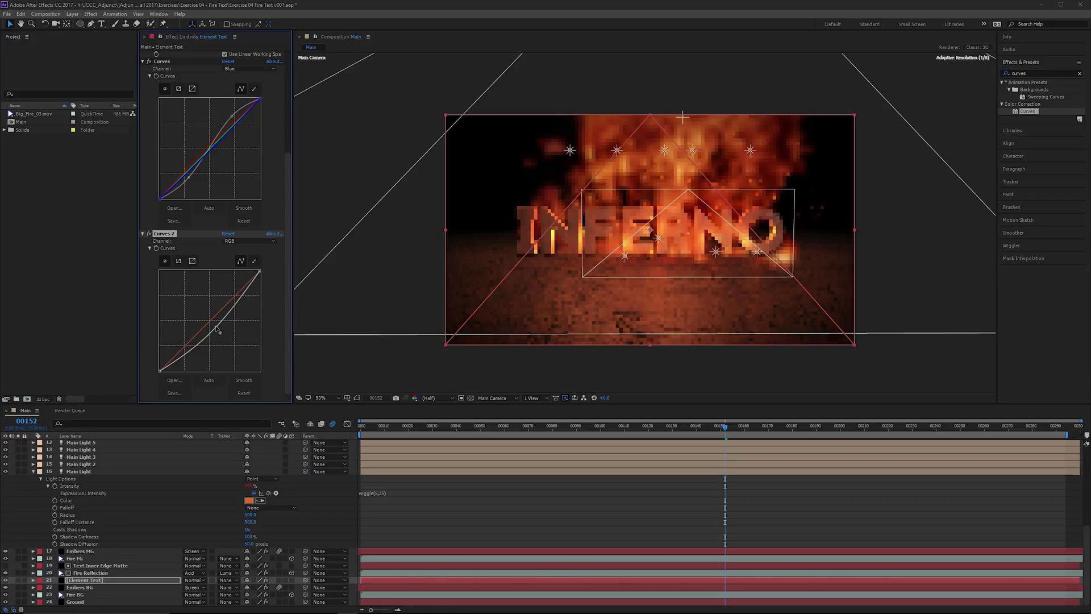
drag(209, 338, 215, 327)
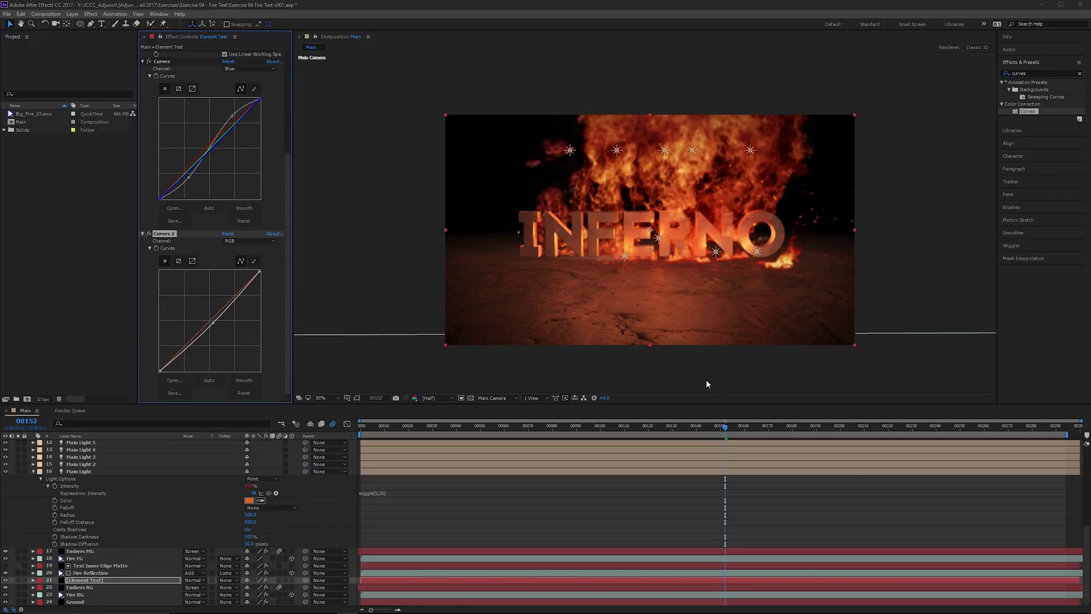
key(ctrl+Up)
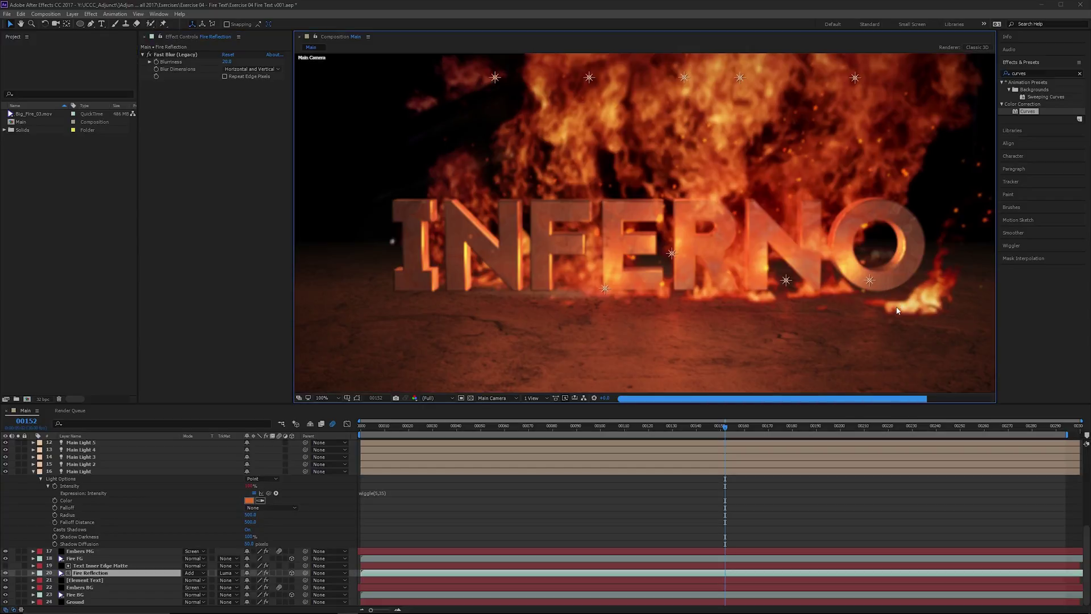